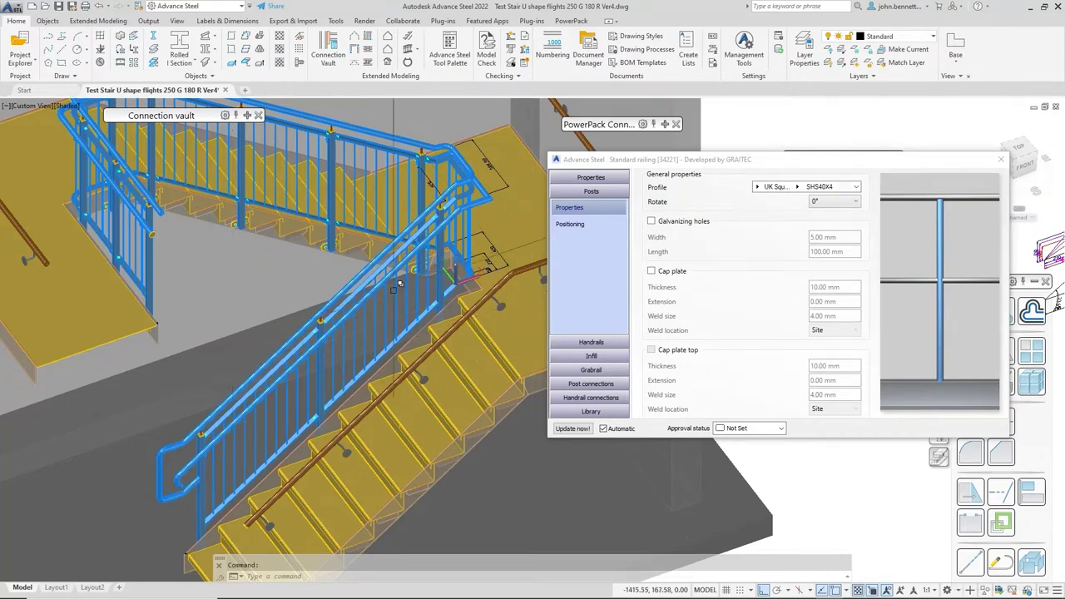
Step: Examine the post positioning settings for all segments of the railing, including the available distance definition options
left_click(575, 224)
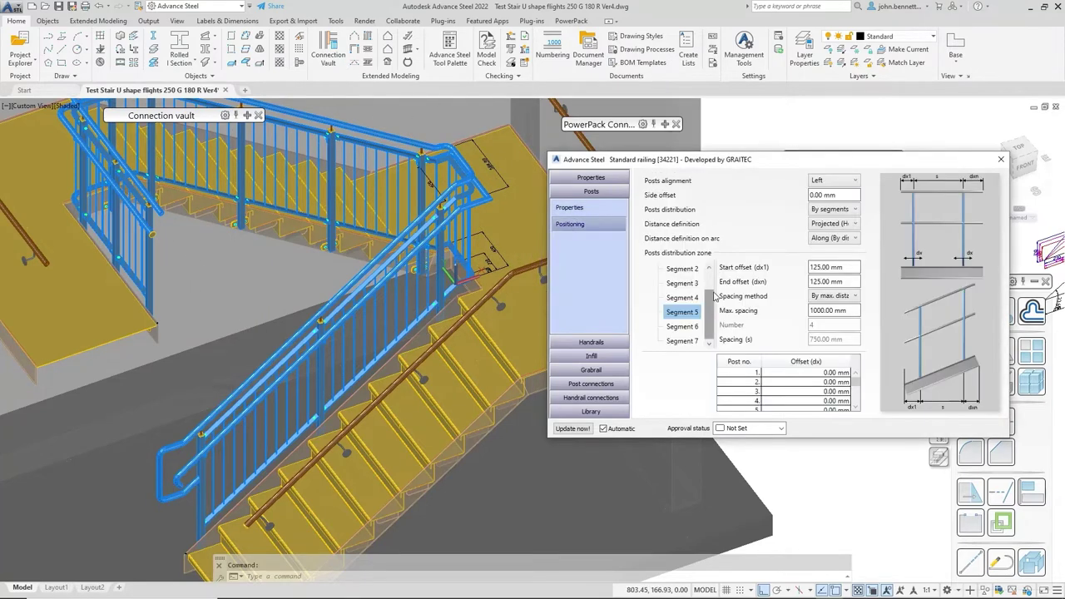
left_click_drag(708, 319, 708, 274)
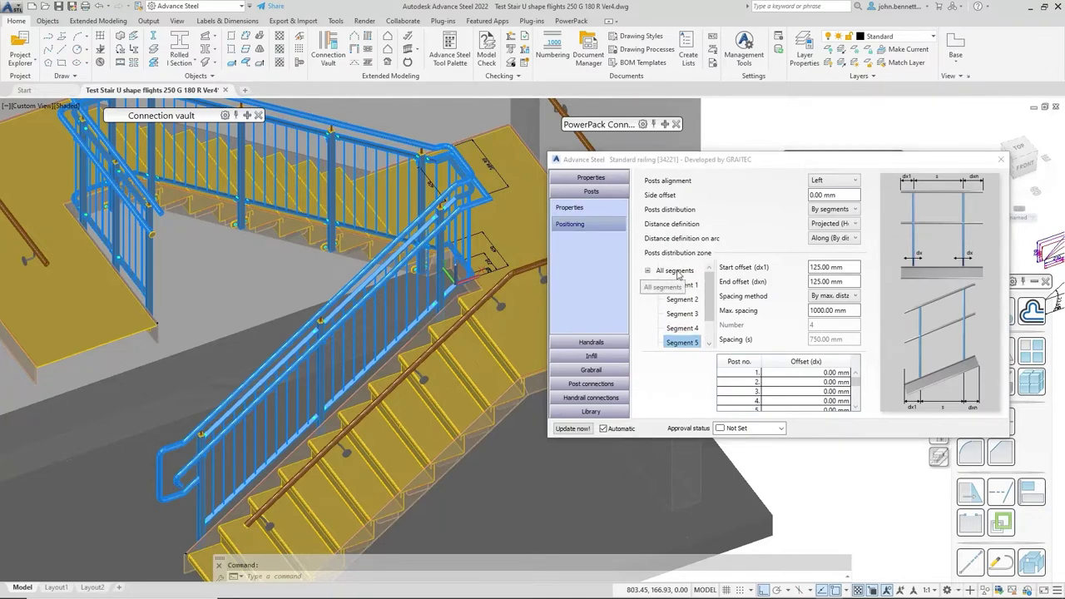
left_click(675, 271)
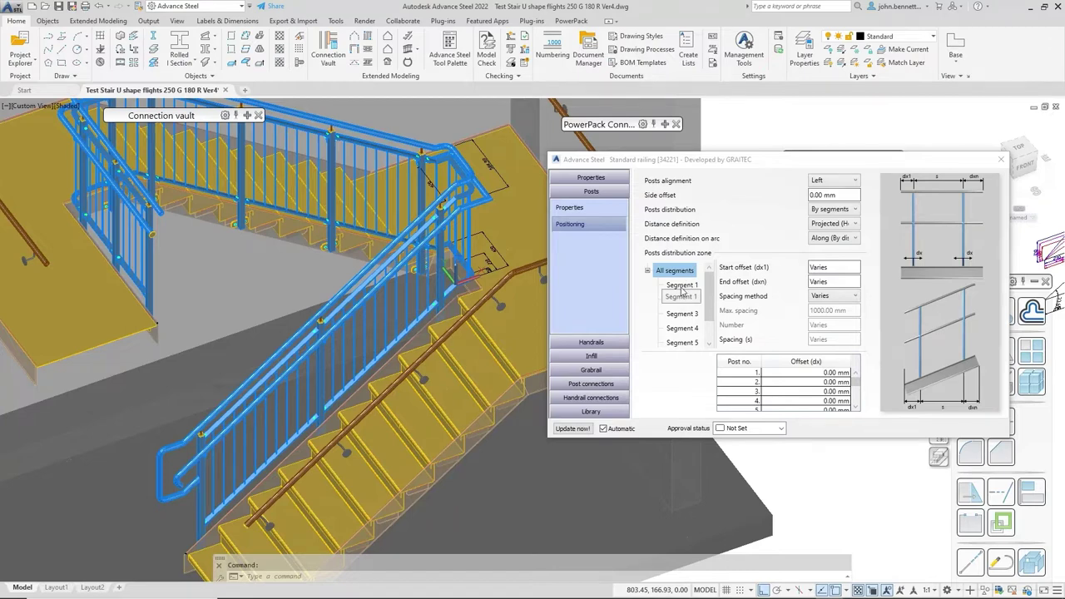
left_click(856, 225)
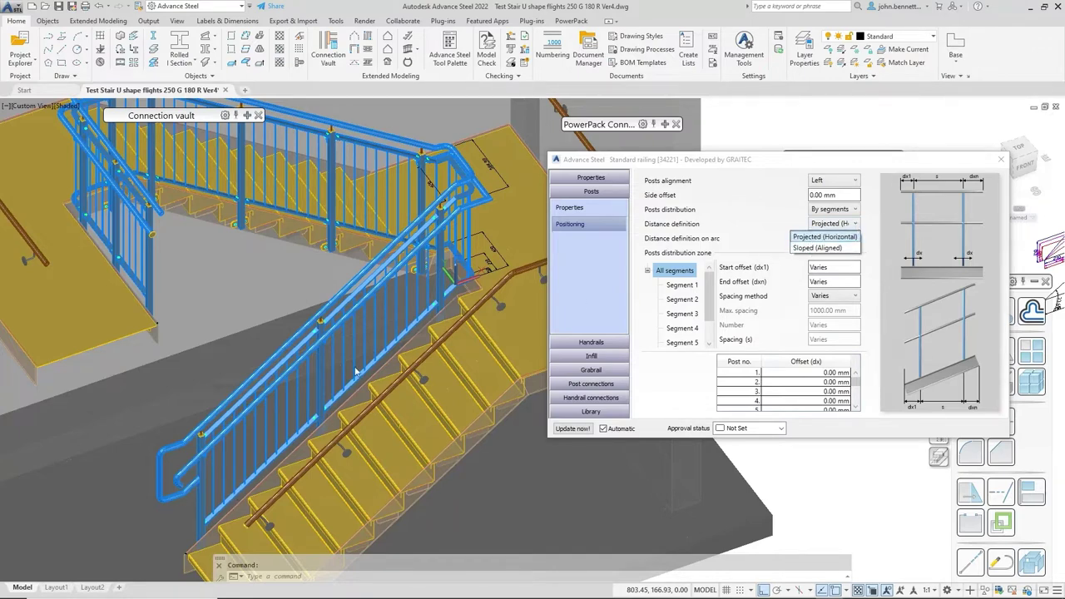
left_click(729, 224)
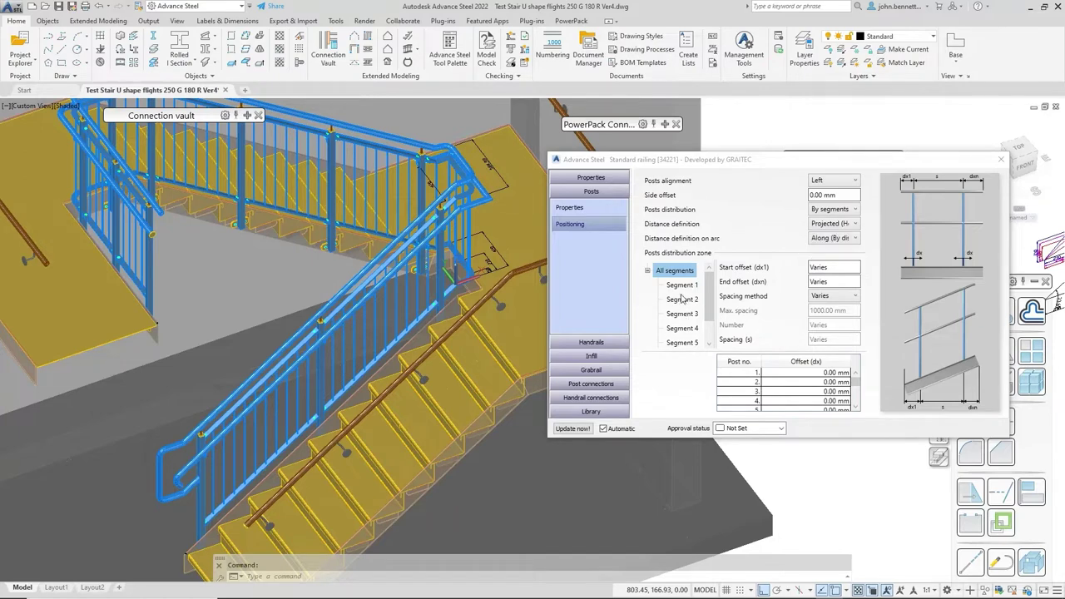
Step: Go through the post offsets and spacing methods of segments 1 to 5, checking the railing corner at the landing
left_click(680, 285)
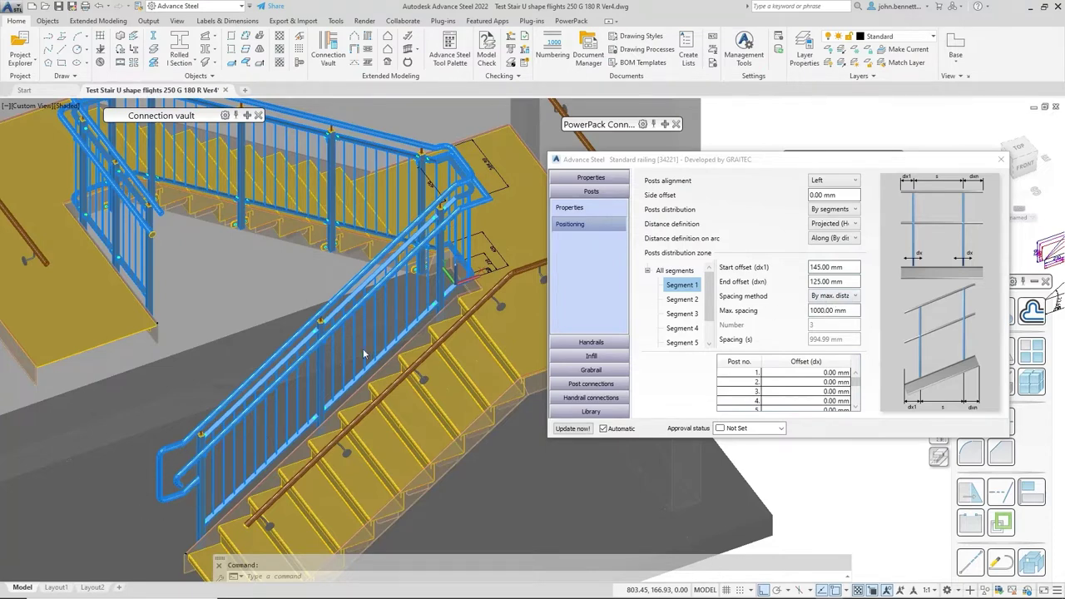
left_click(682, 302)
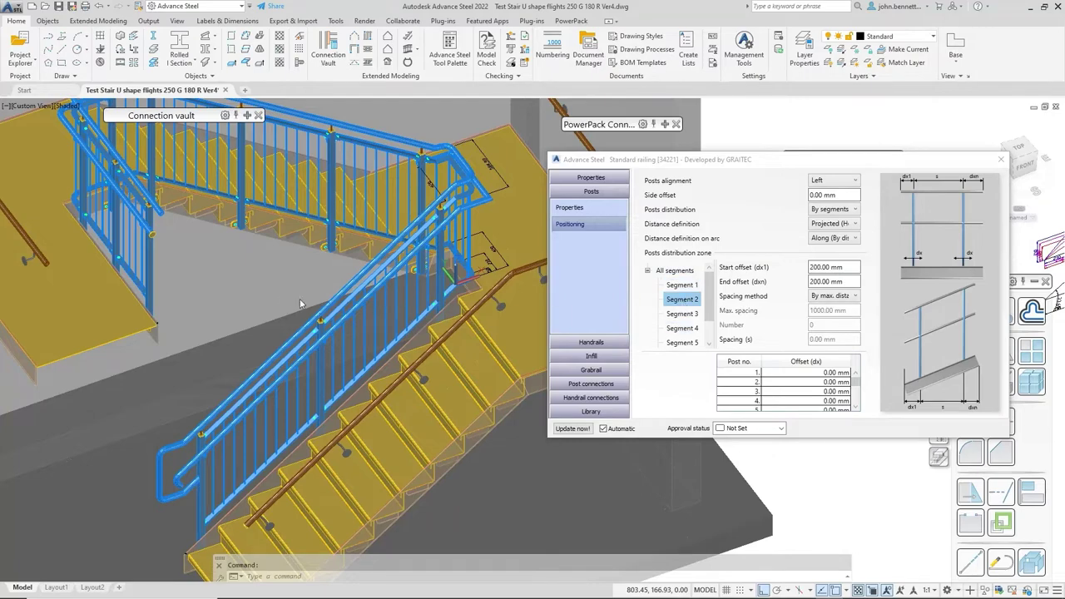
scroll(439, 265, "up", 4)
middle_click_drag(439, 265, 350, 399, "shift")
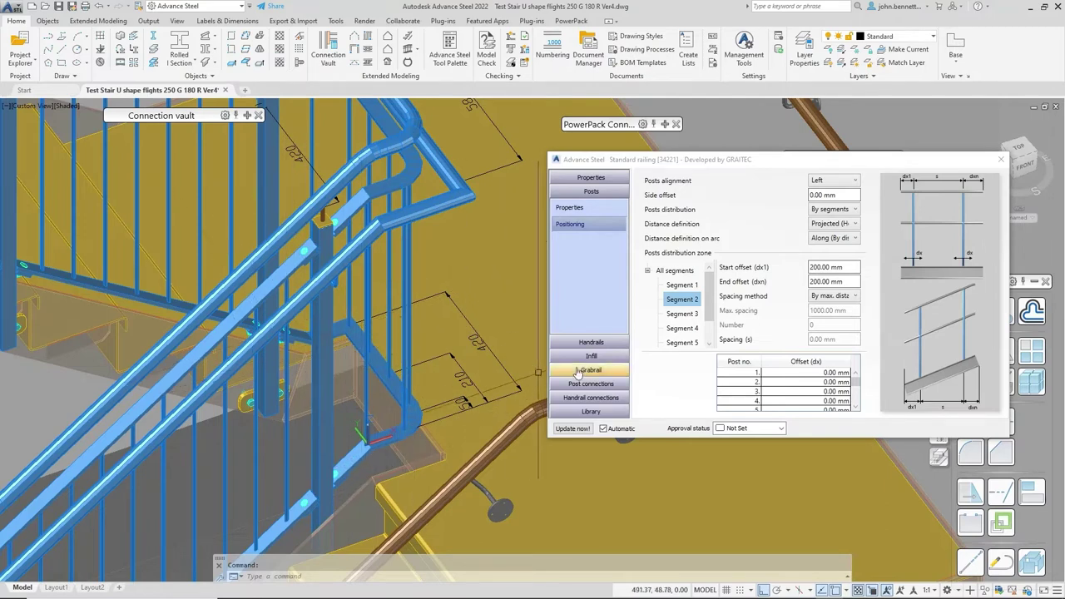
left_click(679, 316)
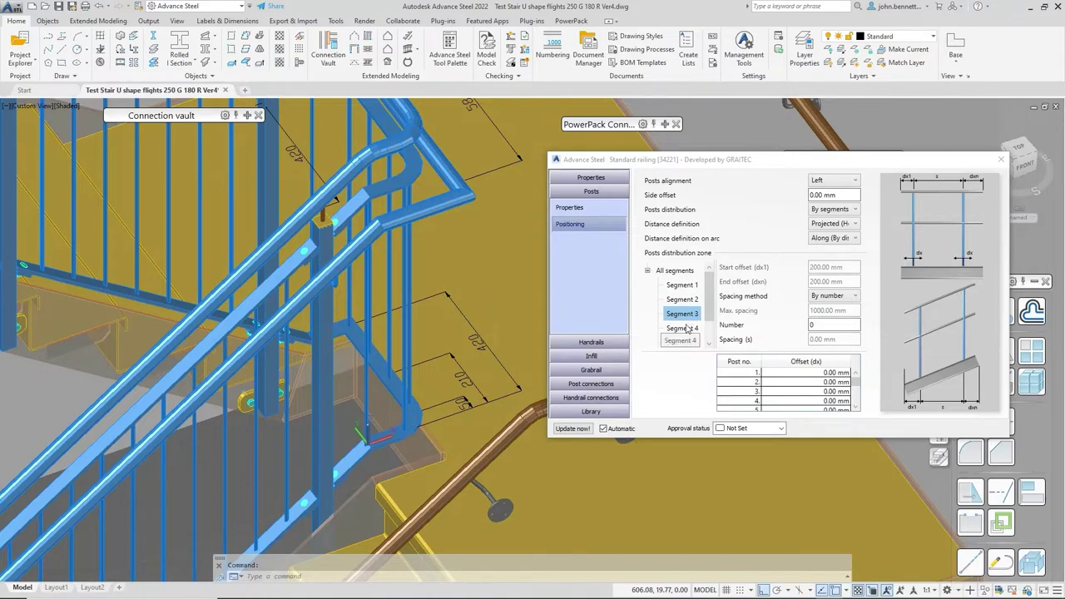
left_click(684, 329)
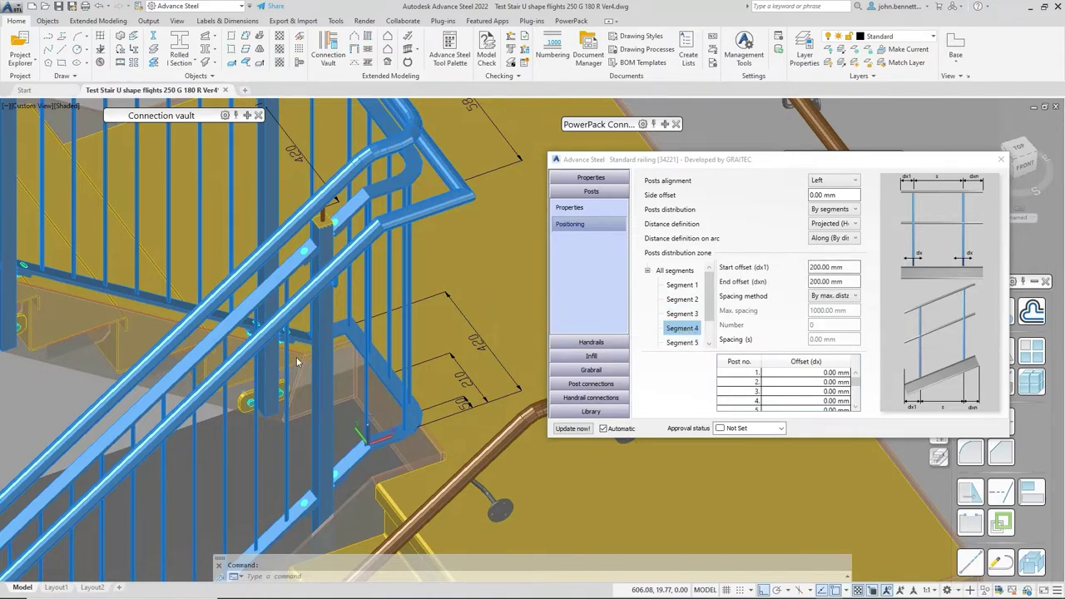
left_click(672, 344)
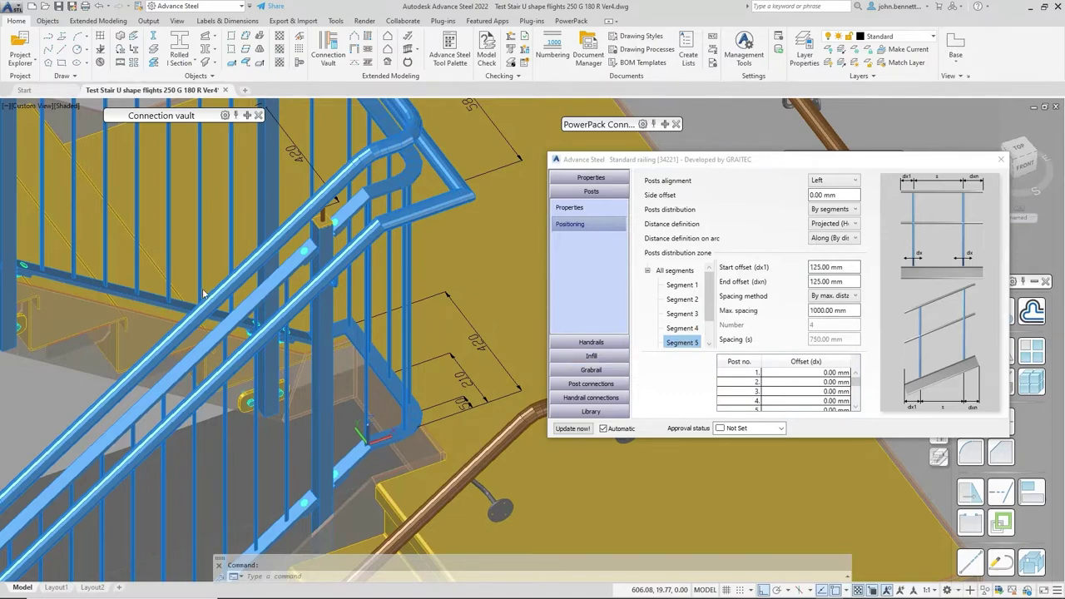
Step: View the upper flight and the whole railing, and compare the post distribution settings of segments 1 and 5
scroll(177, 281, "down", 2)
middle_click_drag(70, 248, 272, 300)
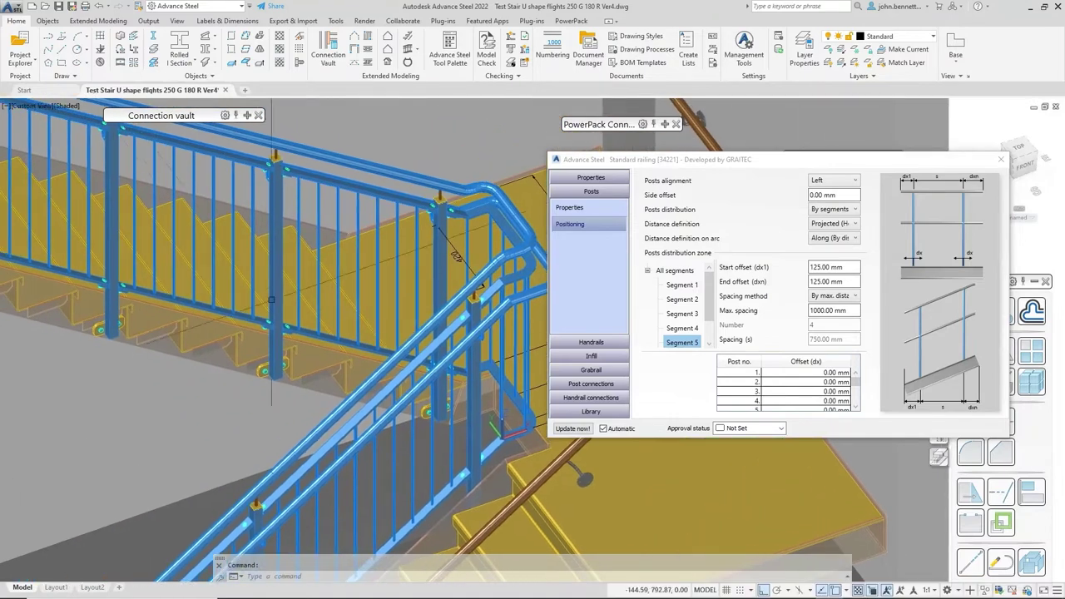
scroll(192, 275, "down", 5)
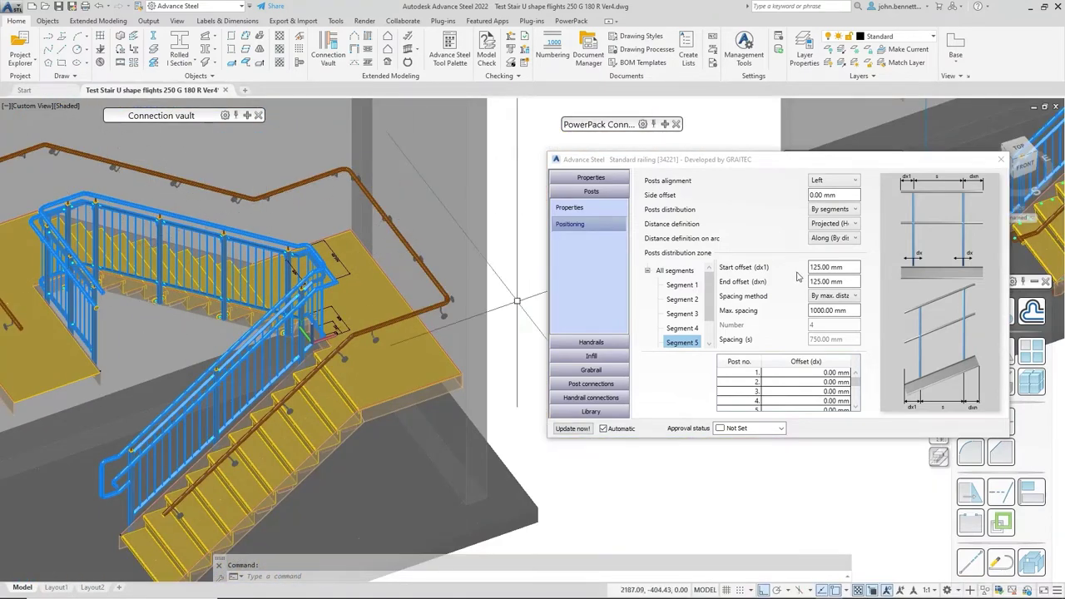
left_click(679, 287)
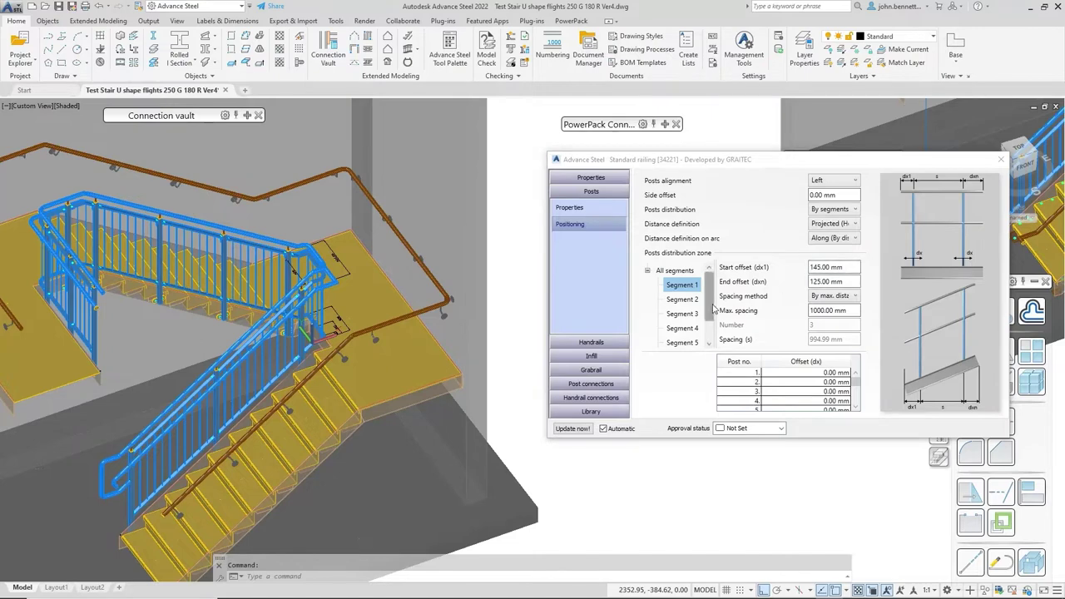
left_click(681, 344)
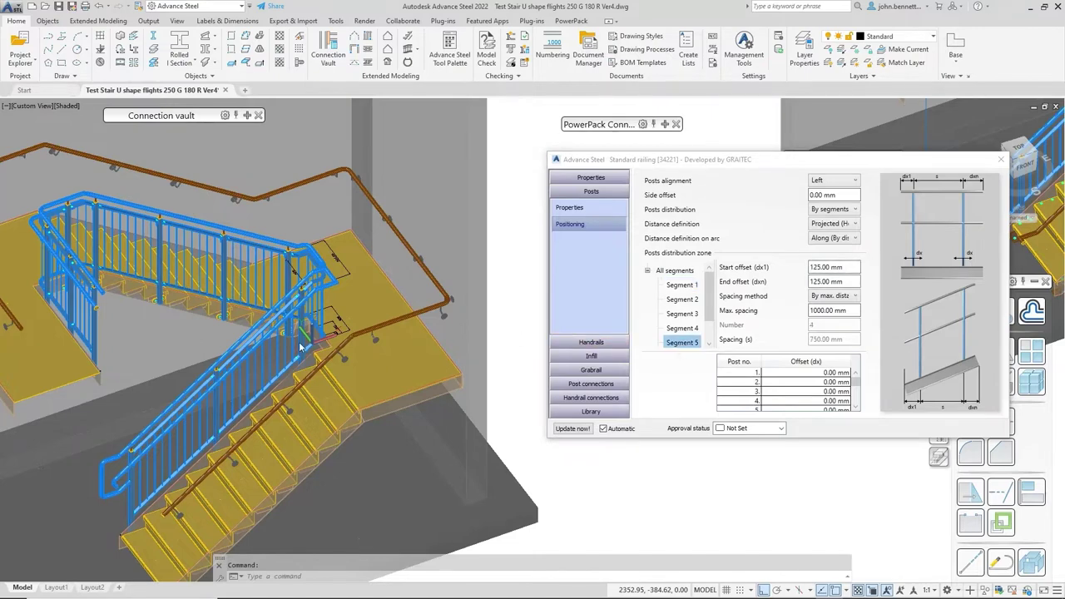
Step: Examine the post distribution settings of segments 6 and 7 against the posts around the upper landing
left_click(709, 347)
left_click(708, 346)
left_click(709, 346)
left_click(709, 346)
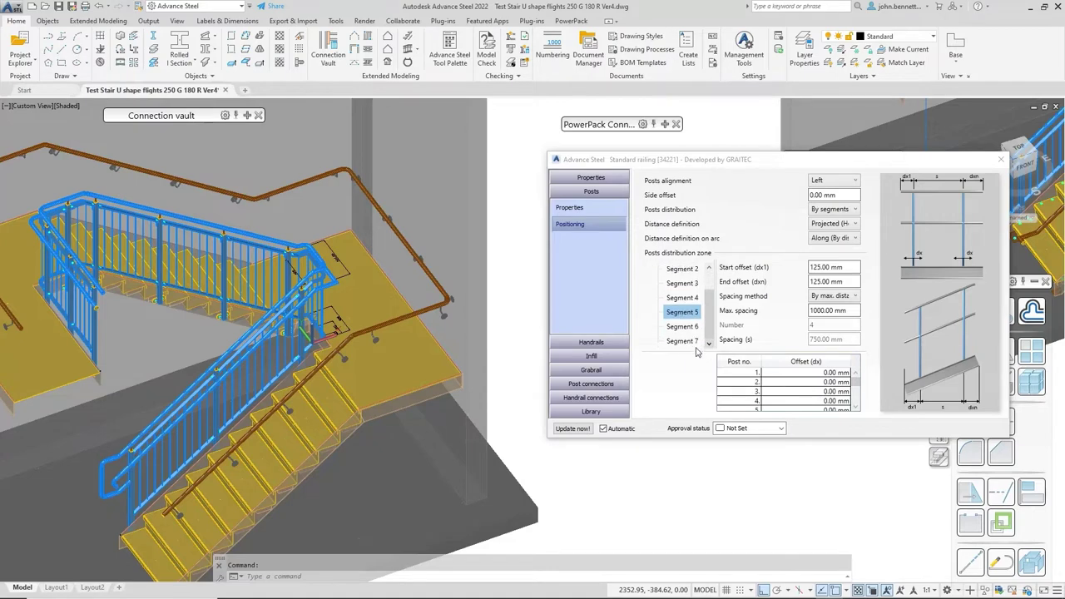
left_click(679, 328)
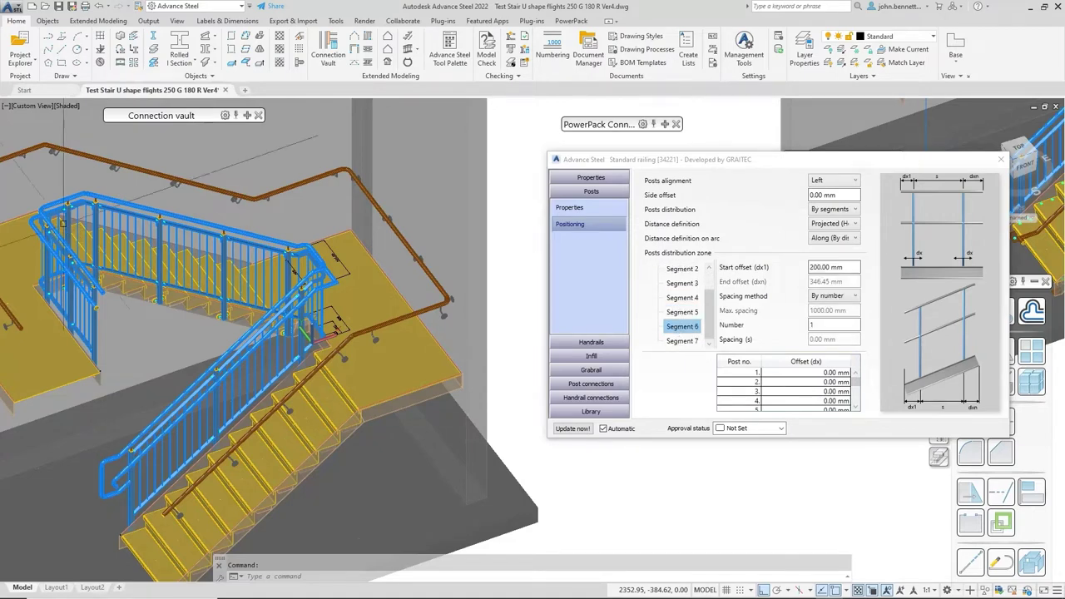
scroll(69, 224, "up", 3)
middle_click_drag(69, 226, 171, 239)
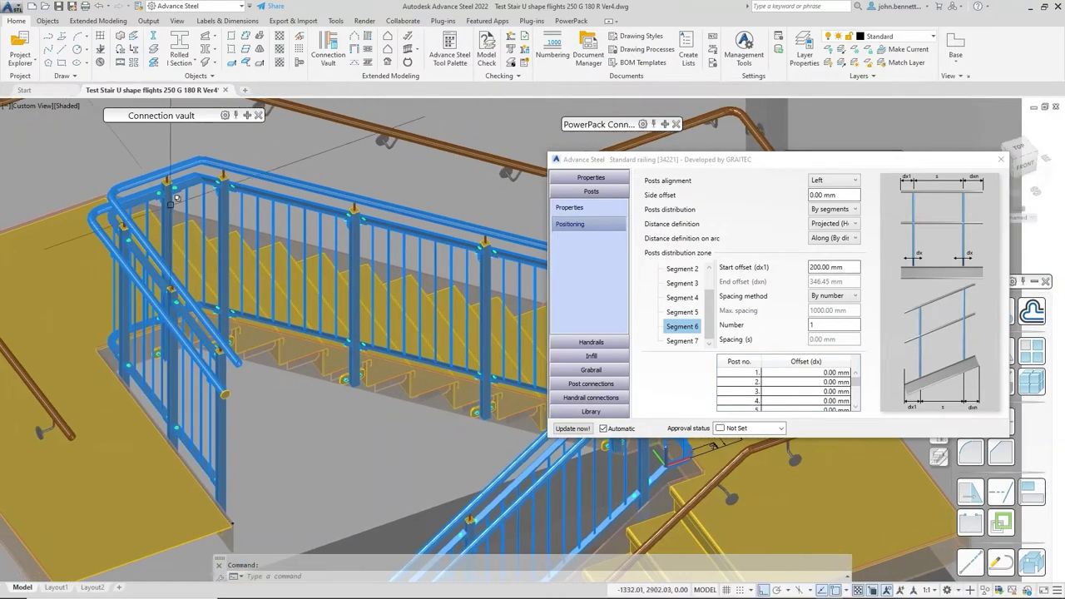
left_click(681, 342)
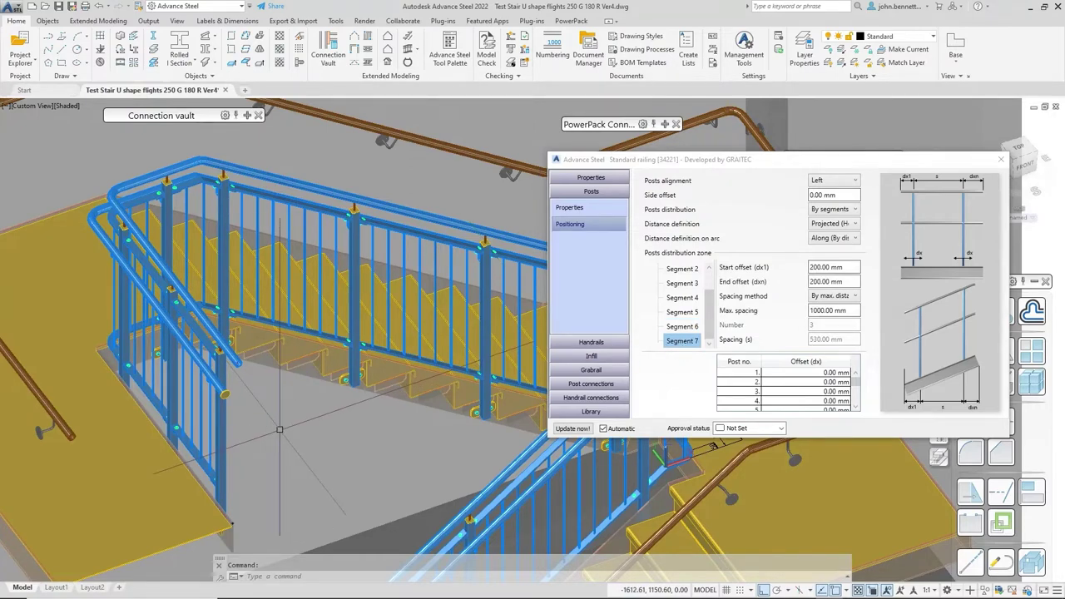
middle_click_drag(277, 430, 230, 407, "shift")
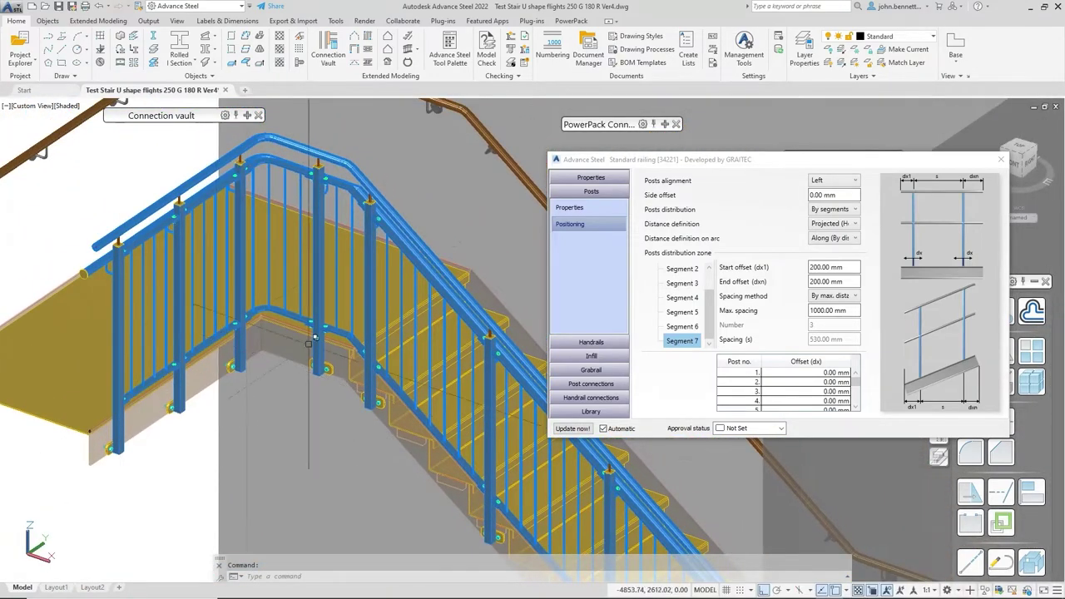
Step: Compare the spacing methods of segments 6 and 7 once more, leaving only the railing highlighted
left_click(686, 330)
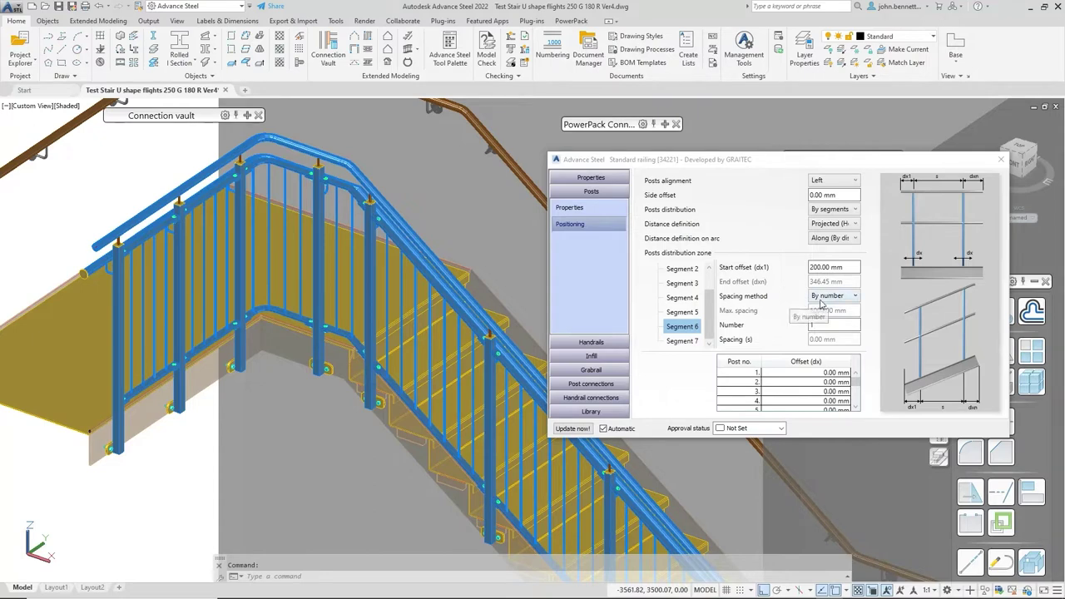
left_click(678, 342)
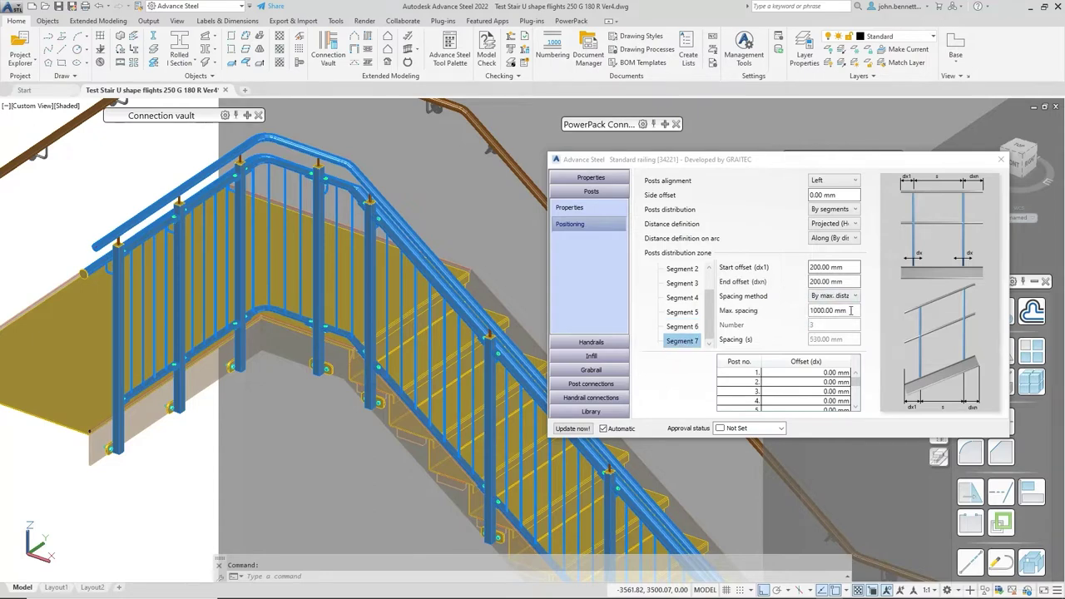
left_click(678, 329)
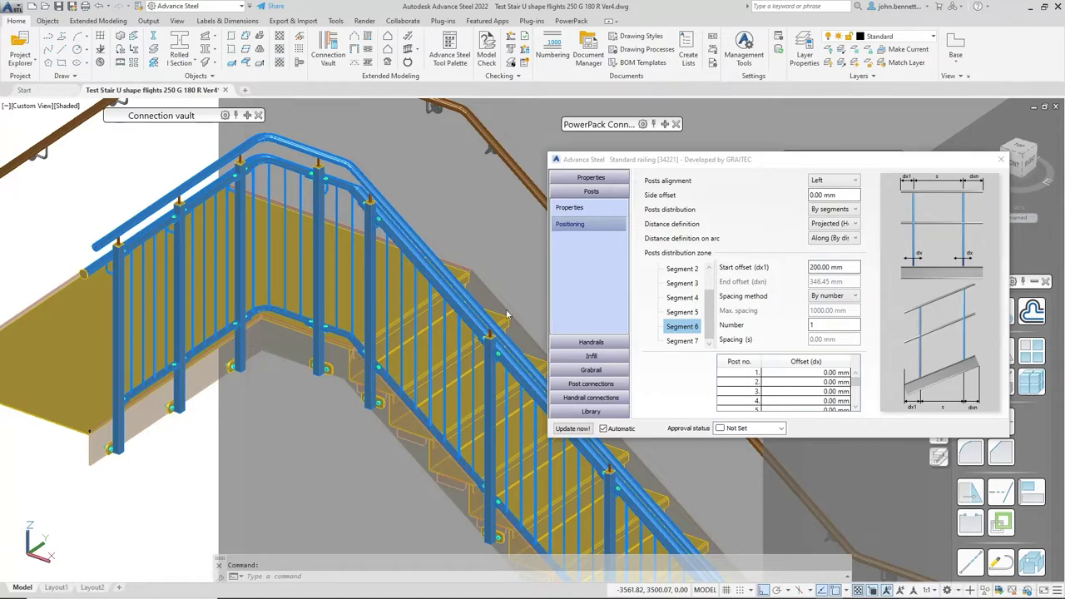
left_click(275, 412)
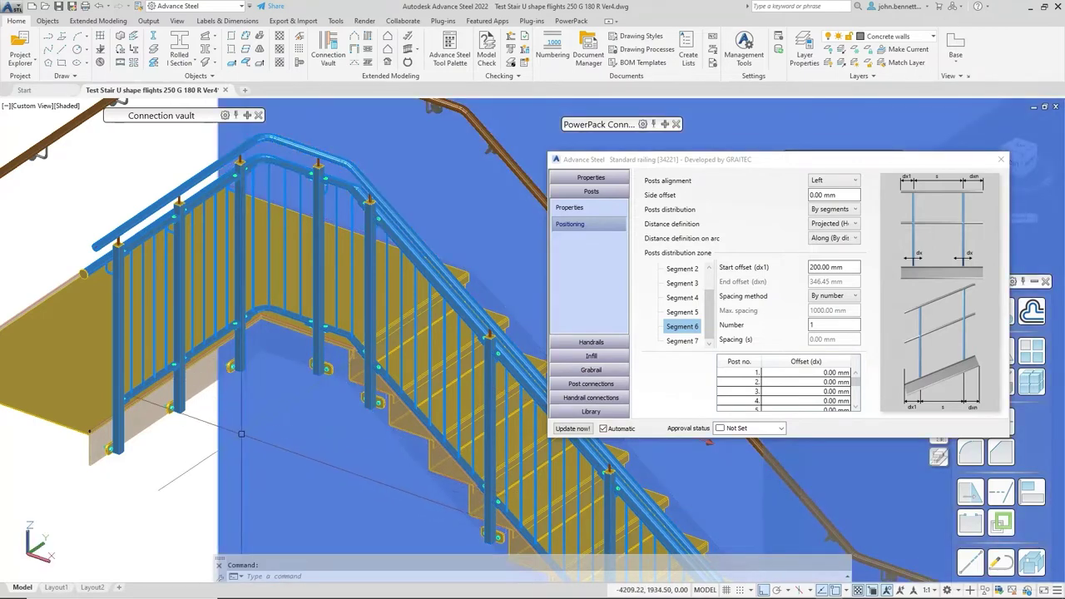
key("Escape")
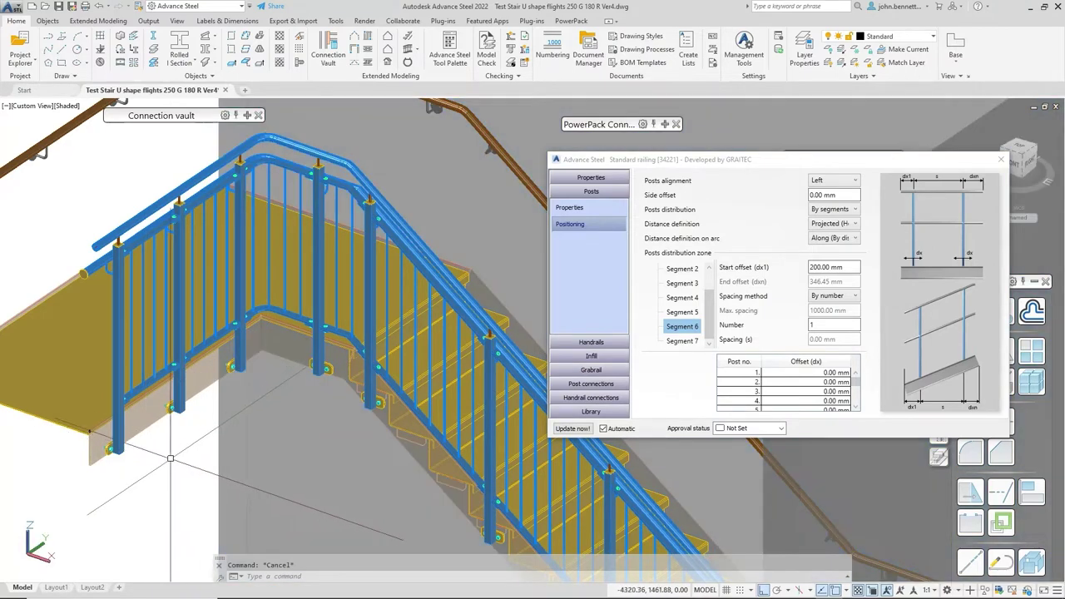
Step: Review the top handrail settings and the positioning and profile properties of the middle handrails
middle_click_drag(169, 457, 332, 472, "shift")
left_click(582, 343)
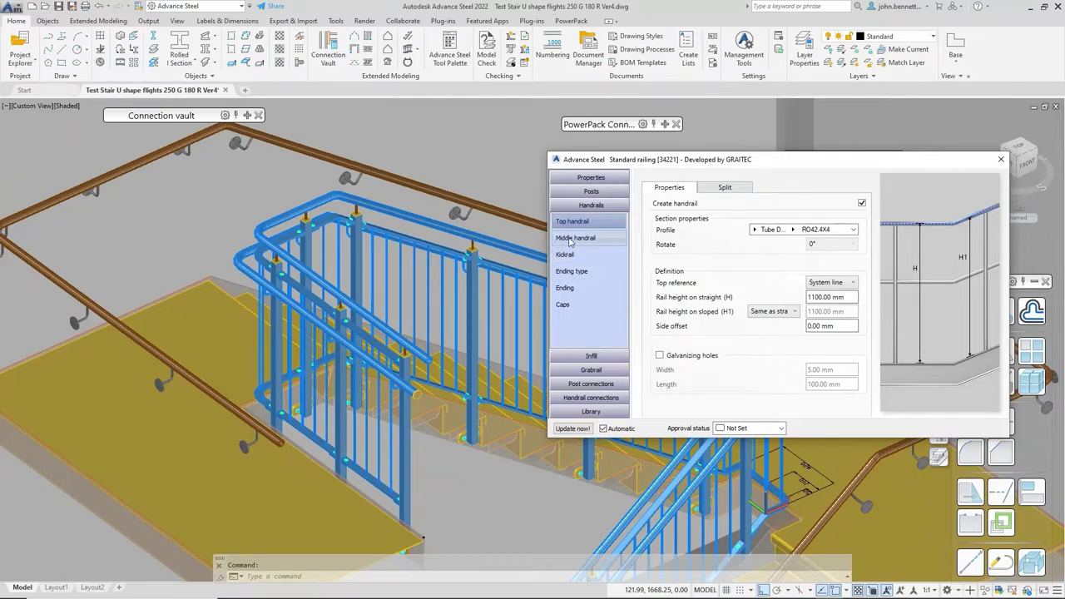
left_click(569, 239)
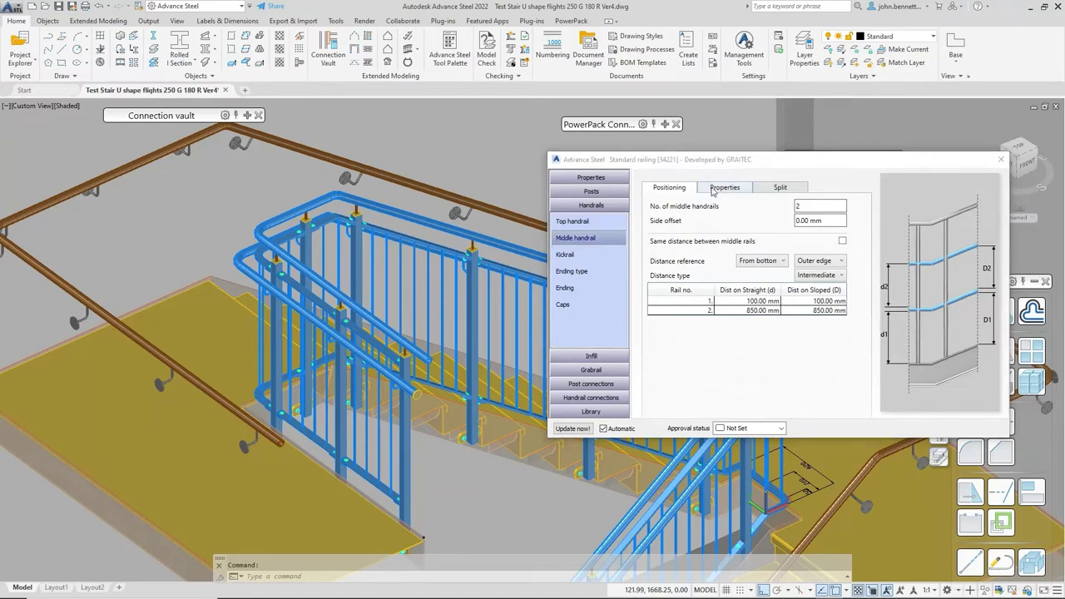
left_click(720, 189)
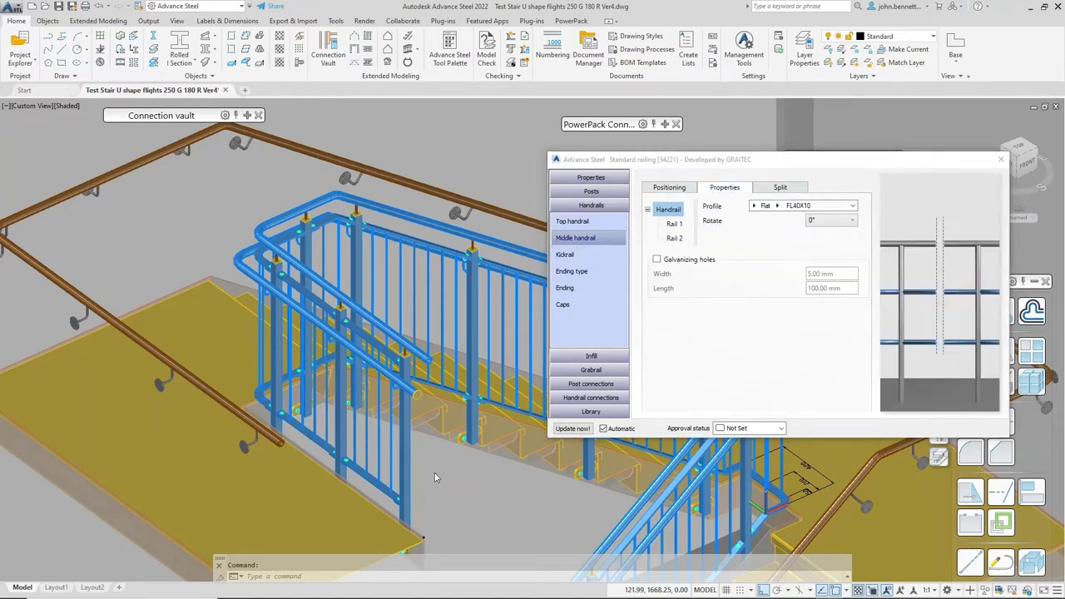
Step: Inspect the flat middle rail and its connection to the posts up close in the model
scroll(462, 252, "up", 3)
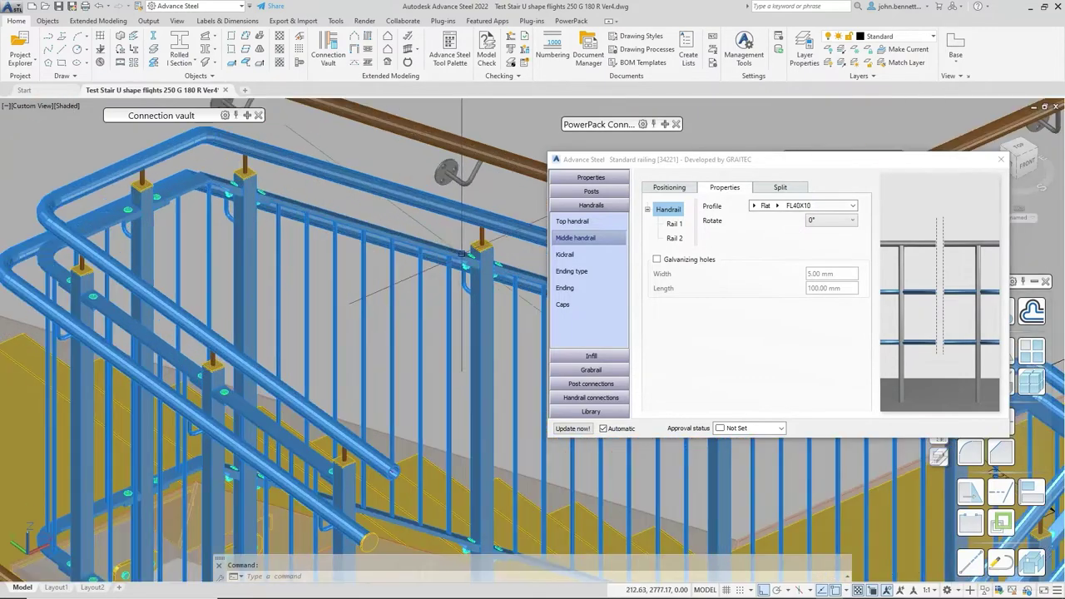
scroll(461, 254, "up", 2)
scroll(441, 240, "up", 2)
left_click(438, 236)
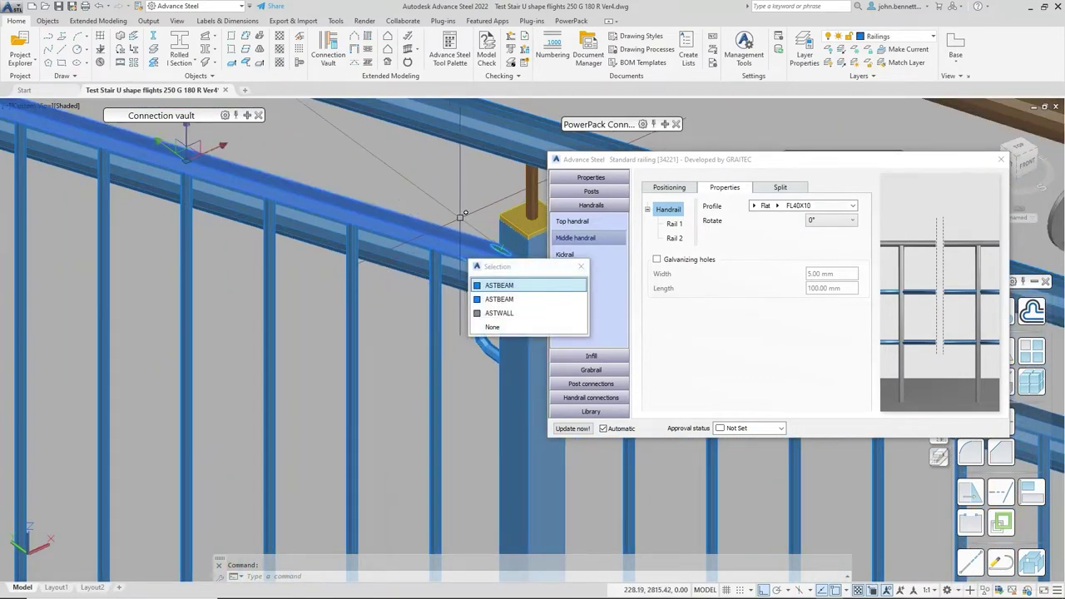
key("Escape")
key("Escape")
scroll(437, 208, "down", 3)
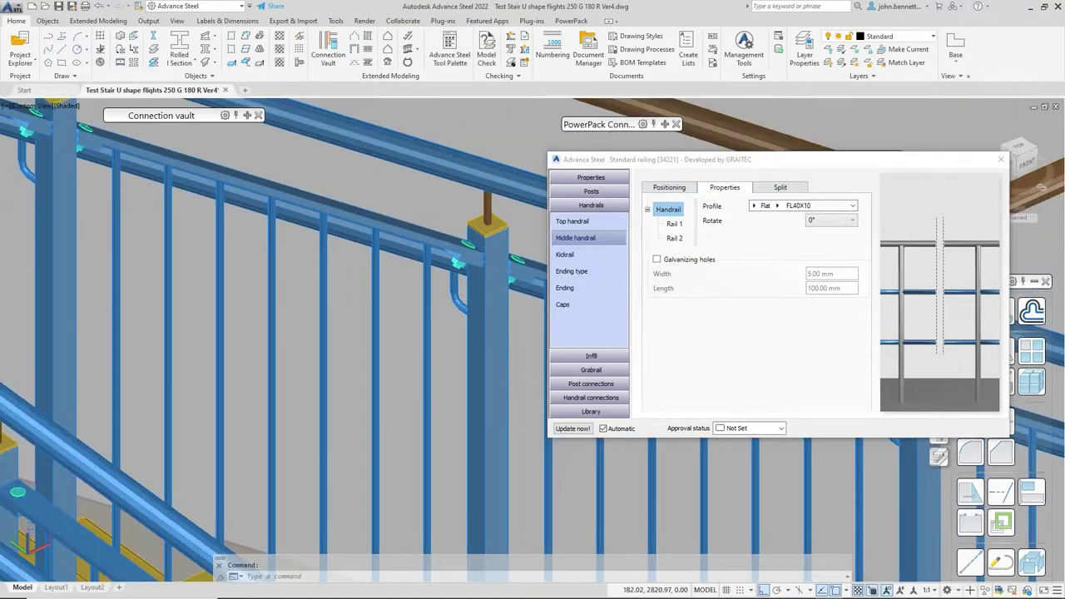
scroll(250, 241, "down", 3)
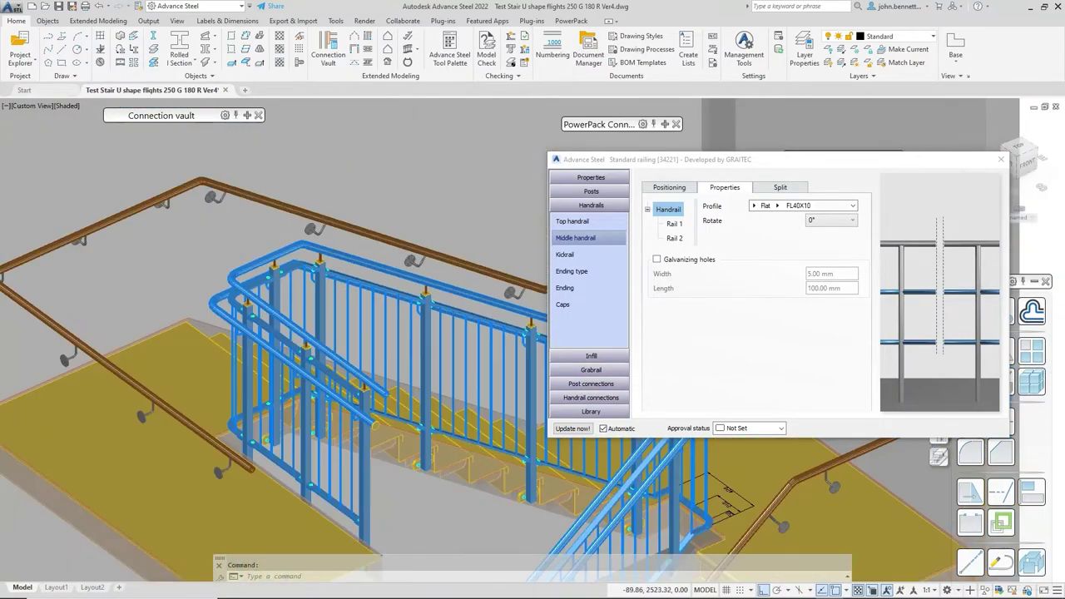
Step: Examine the ending type at the start of the top rail against the railing's end at the foot of the stair
middle_click_drag(375, 342, 161, 206)
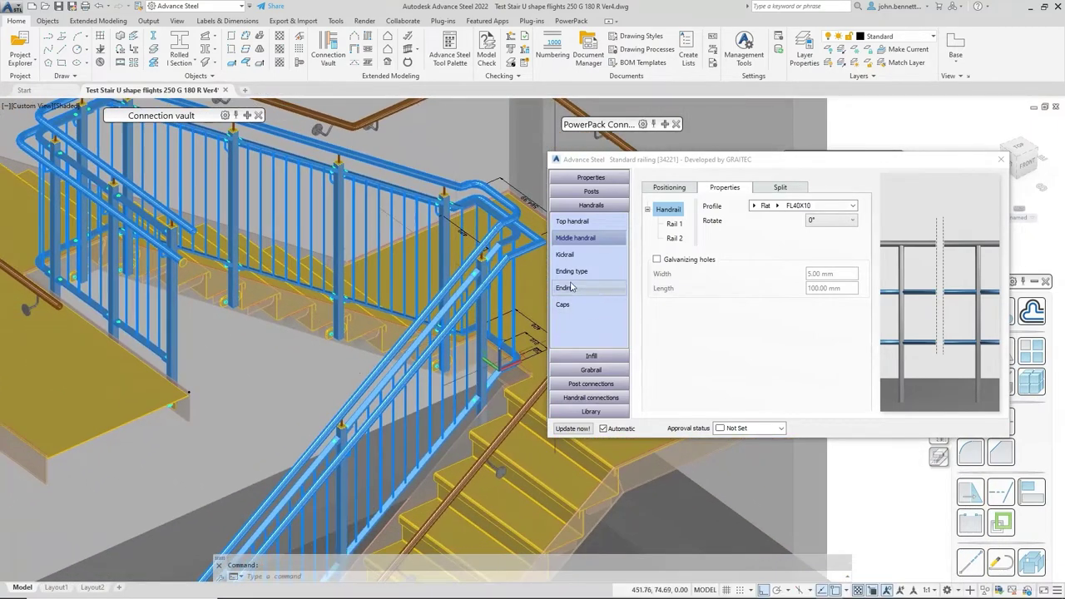
left_click(570, 275)
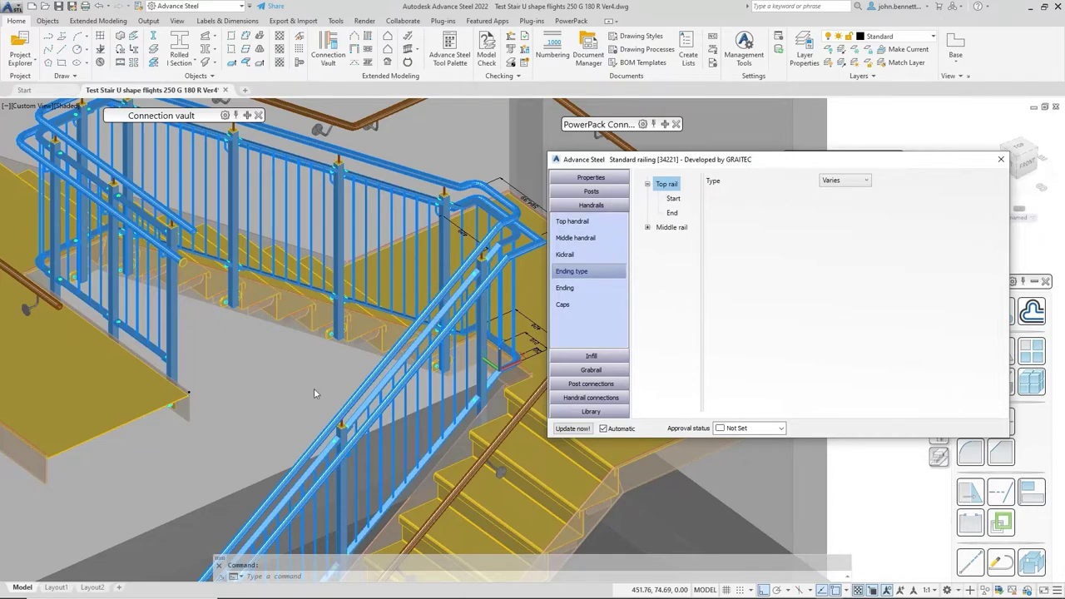
middle_click_drag(314, 388, 383, 234)
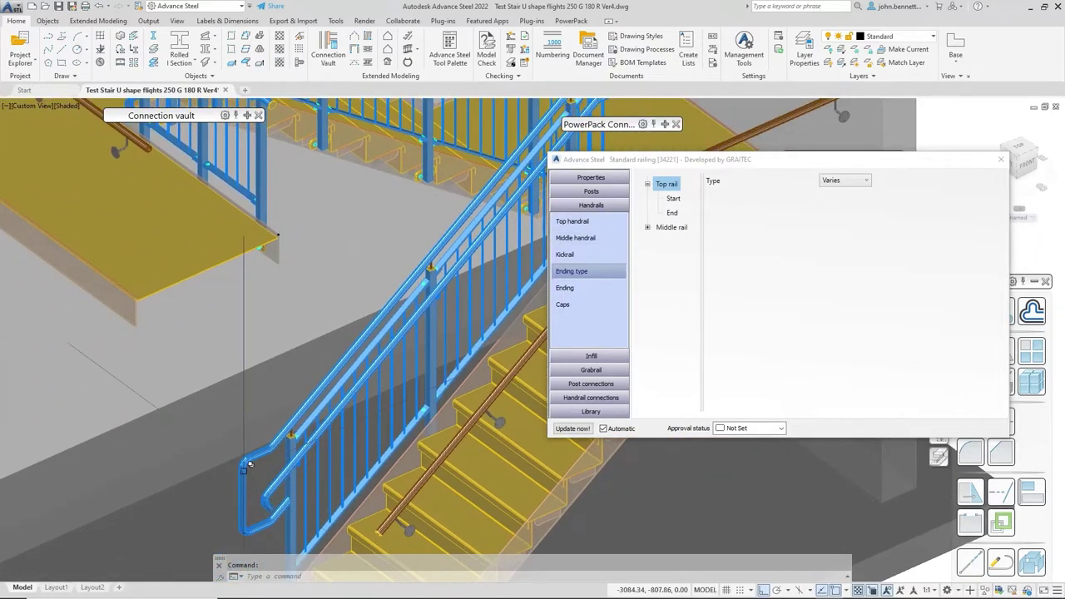
scroll(250, 465, "down", 3)
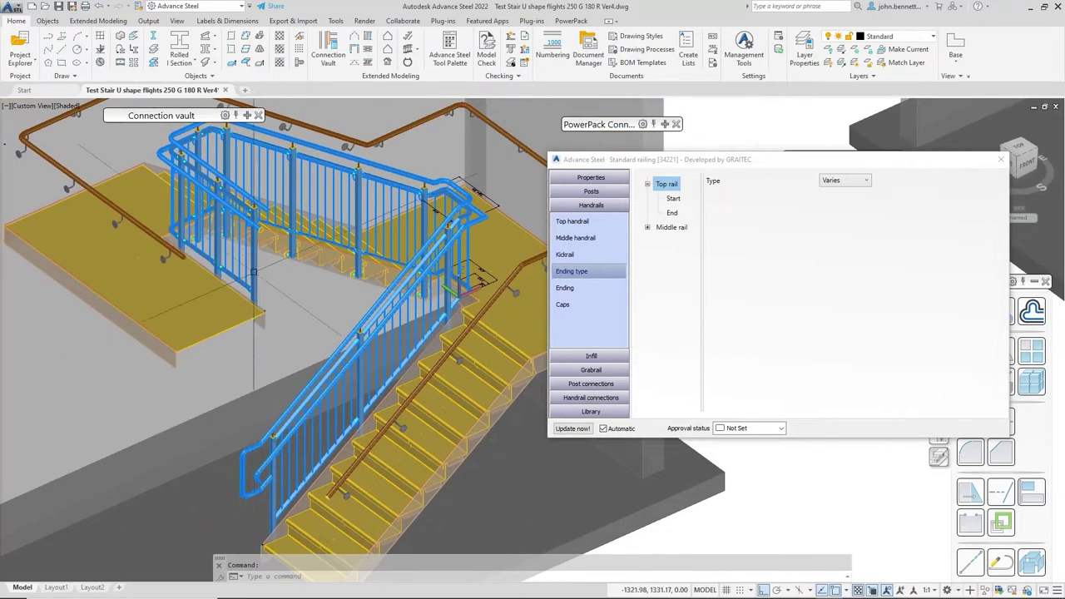
scroll(283, 204, "up", 3)
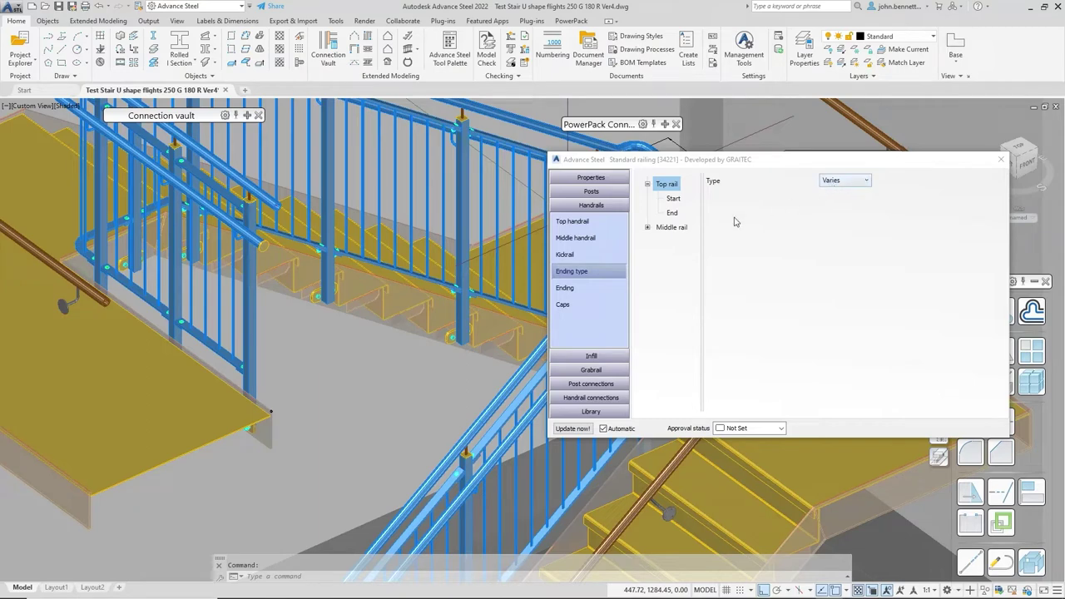
left_click(672, 199)
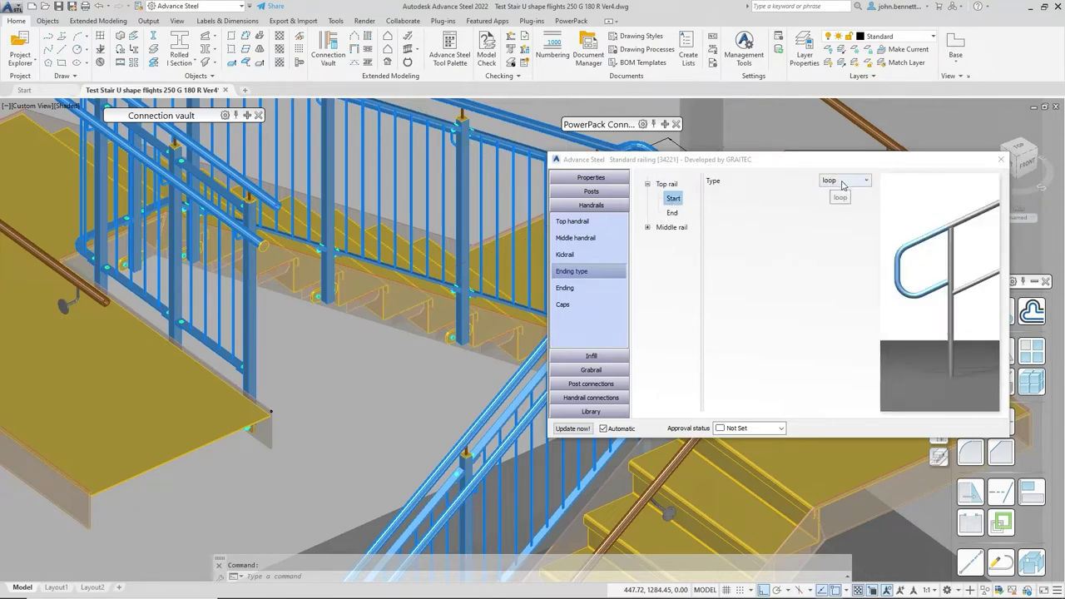
middle_click_drag(357, 406, 394, 123)
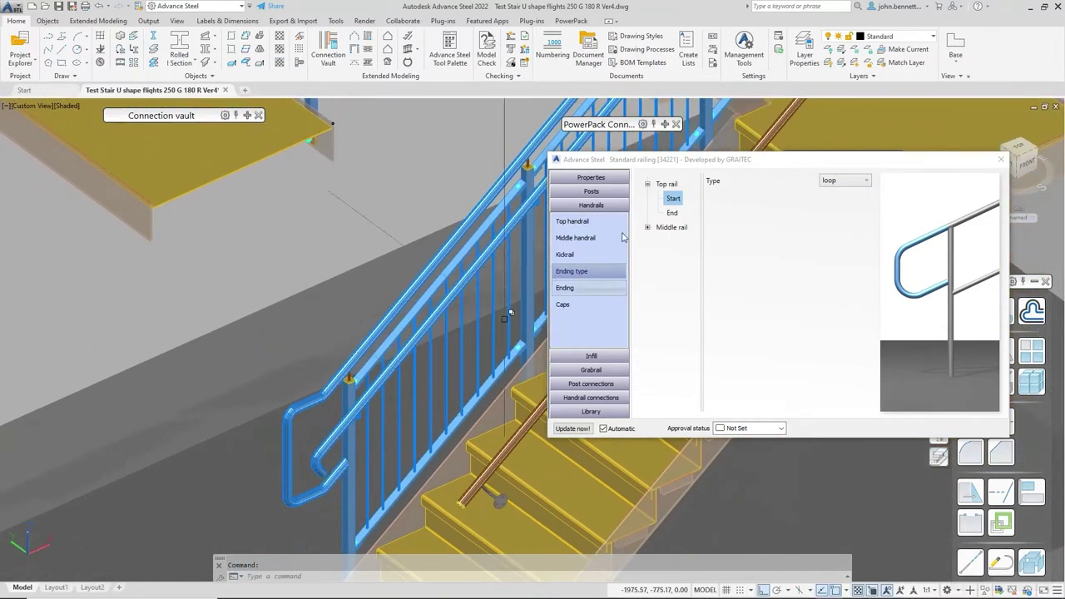
Step: Examine the ending type options for the end of the top rail against the railing on the upper landing
left_click(673, 214)
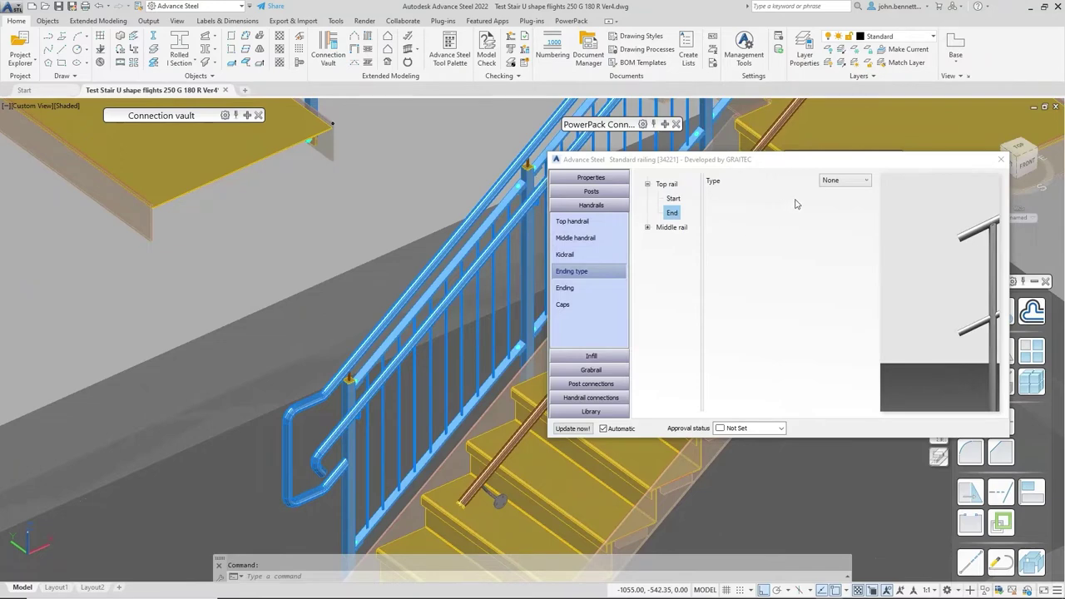
middle_click_drag(362, 270, 293, 458)
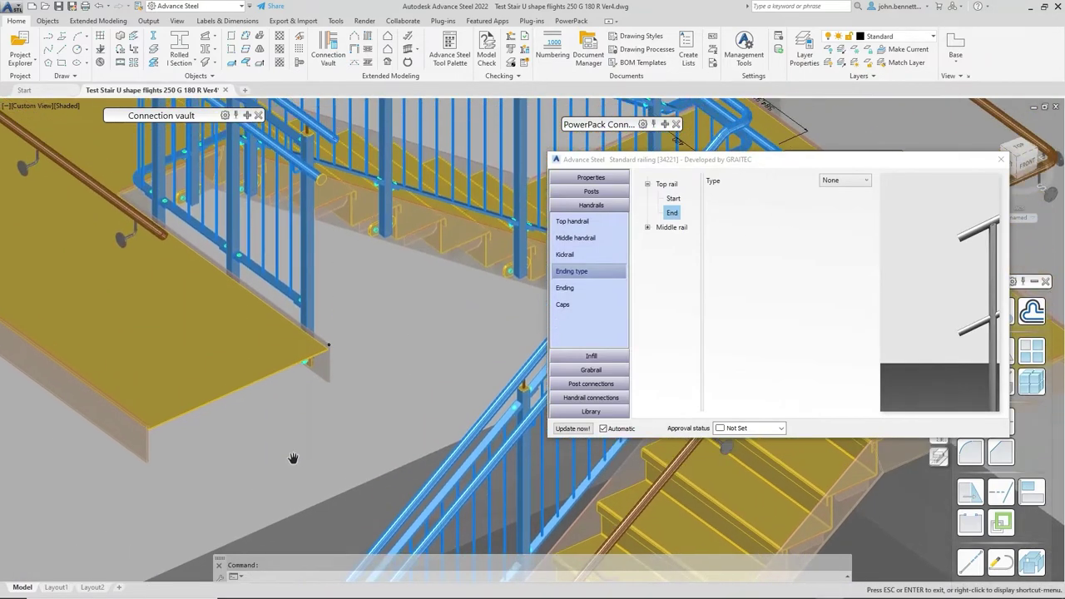
key("Escape")
middle_click_drag(324, 225, 321, 261)
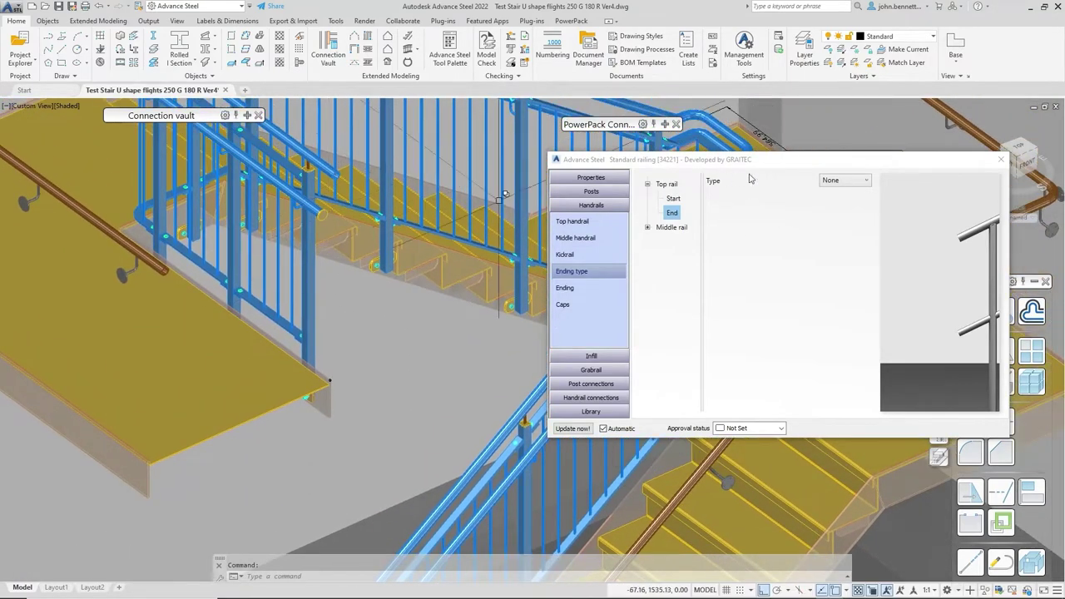
left_click(832, 181)
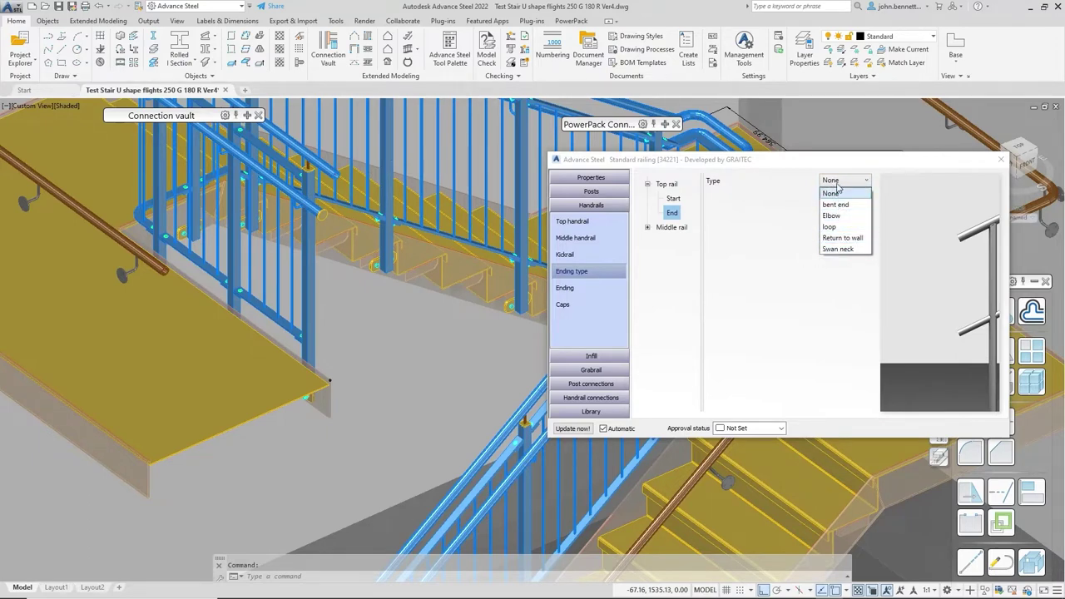
left_click(665, 256)
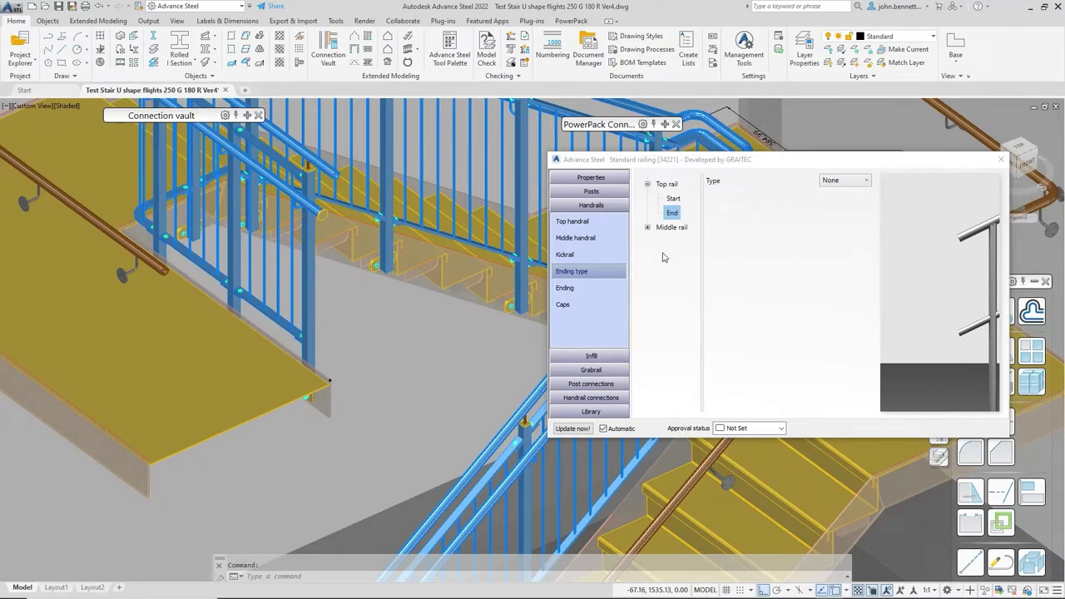
Step: Review the ending types of the middle rails at their start and end
left_click(648, 228)
left_click(663, 229)
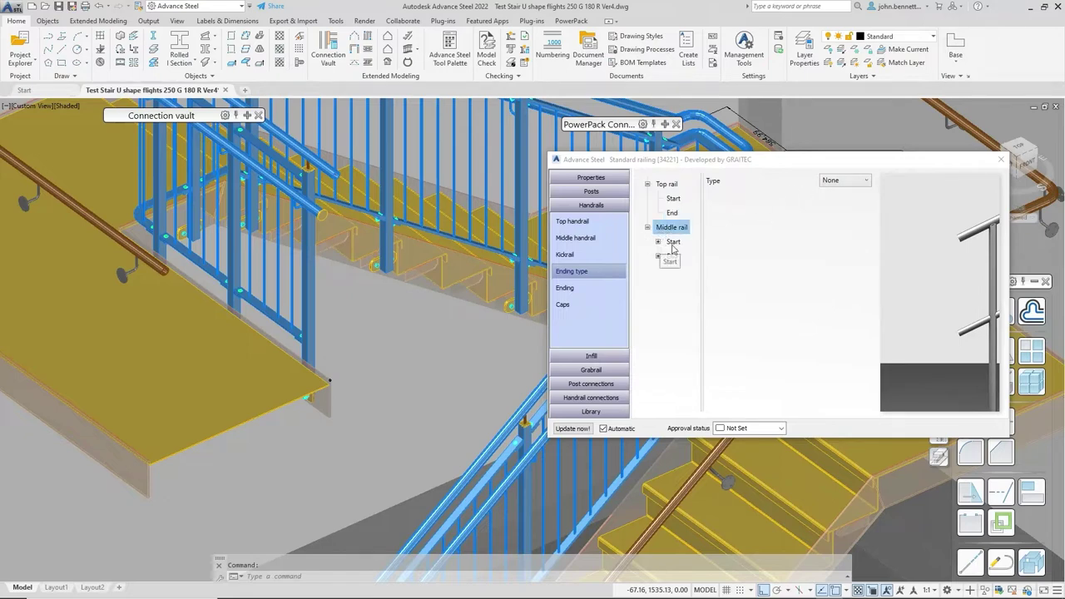
left_click(672, 243)
left_click(658, 242)
left_click(678, 270)
left_click(678, 313)
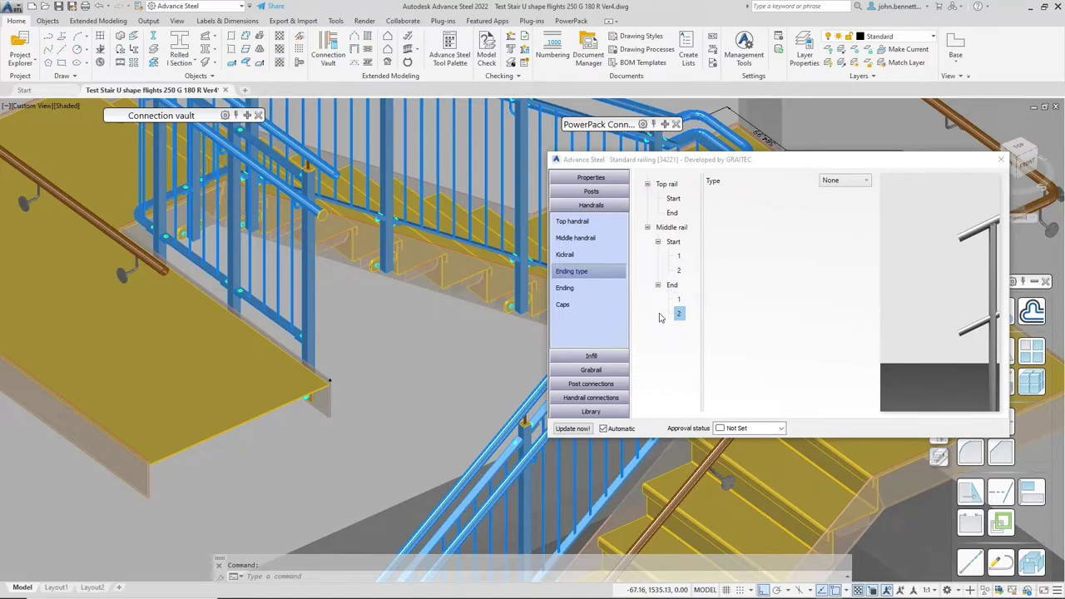
Step: Review the ending parameters for the start and the end of the top rail
left_click(566, 289)
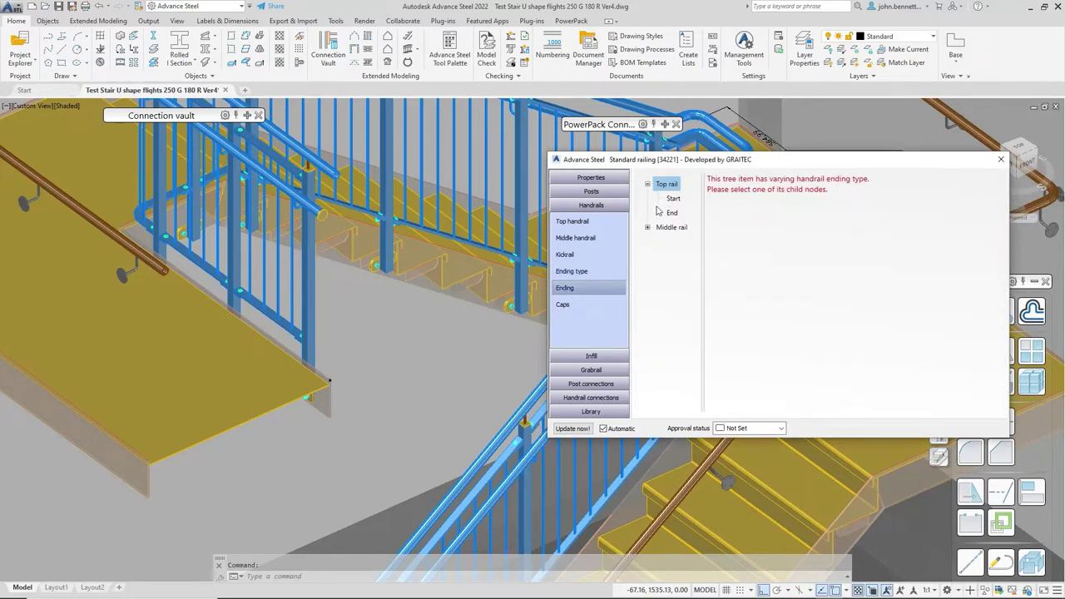
left_click(671, 200)
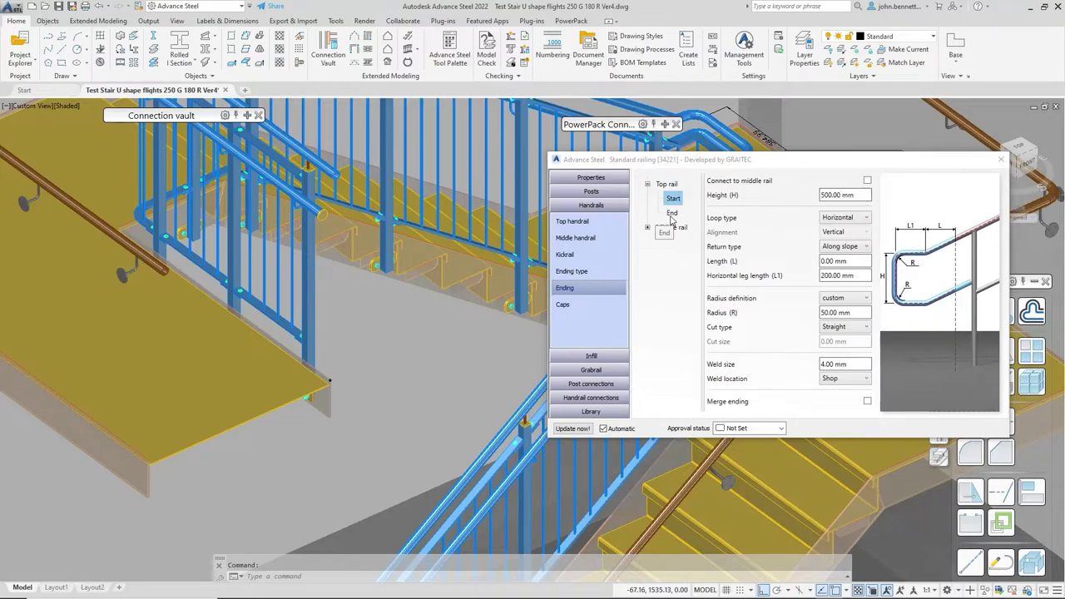
left_click(672, 213)
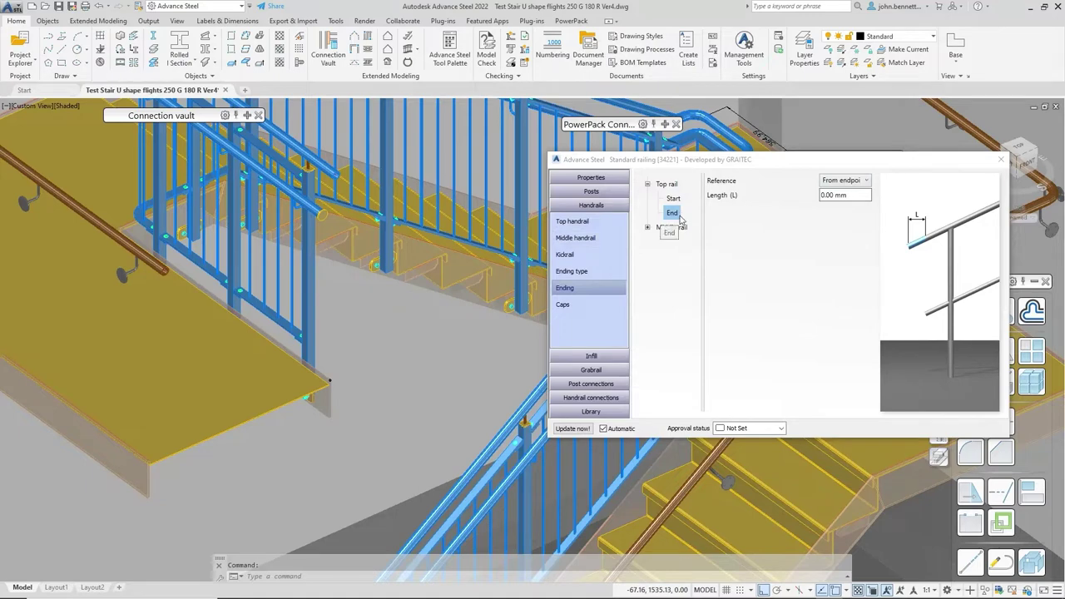
Step: Review the ending parameters of the middle rails at their start and end
left_click(648, 228)
left_click(673, 242)
left_click(657, 242)
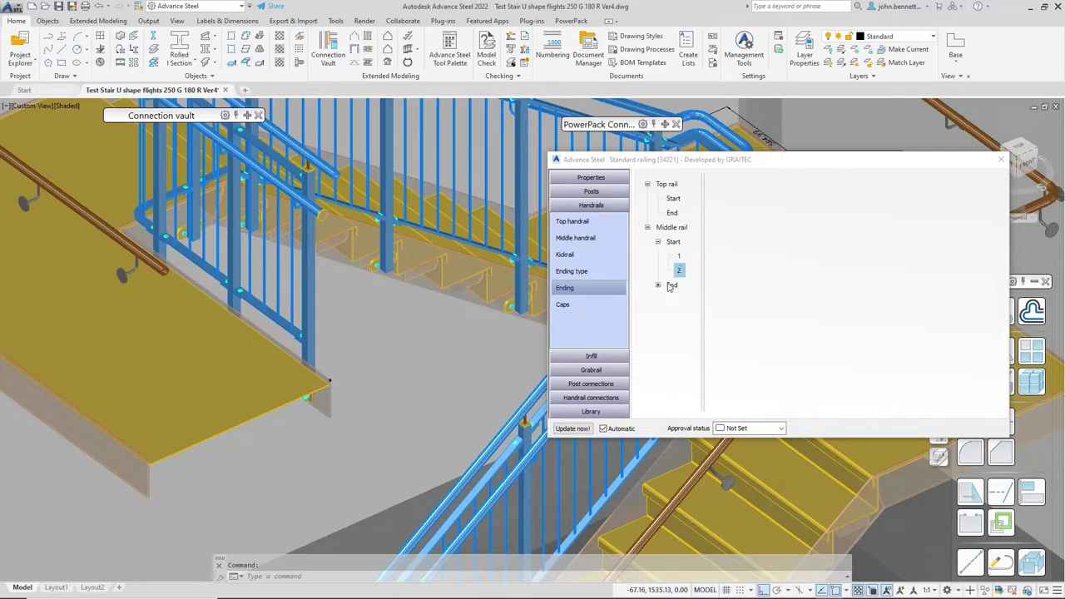
mouse_move(435, 368)
middle_mouse_down("shift")
mouse_move(451, 269)
mouse_move(416, 344)
mouse_move(410, 309)
mouse_move(401, 474)
mouse_move(407, 342)
middle_mouse_up("shift")
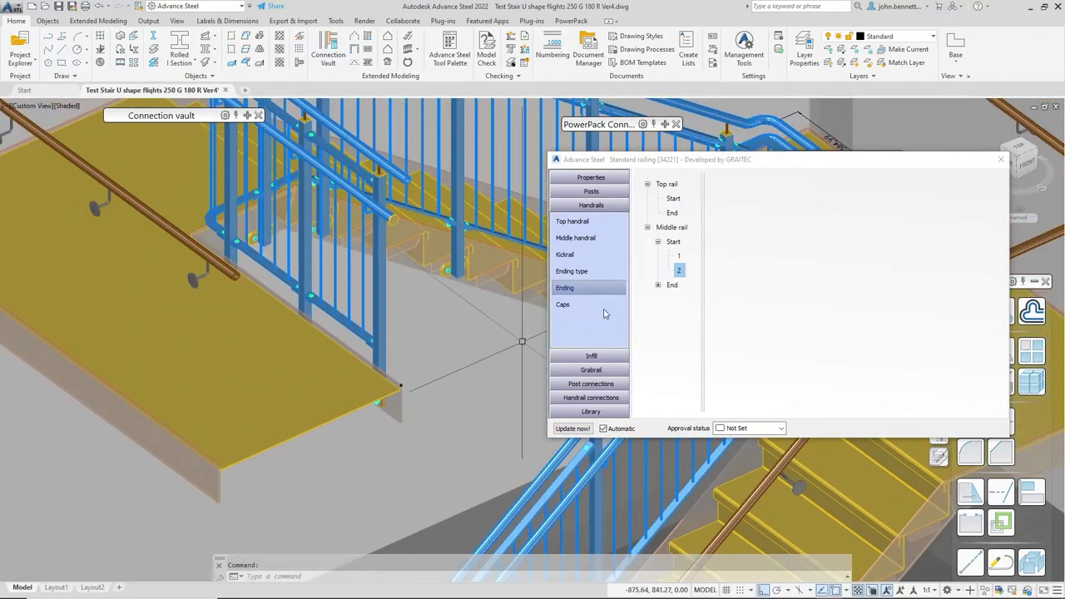
left_click(658, 285)
left_click(674, 300)
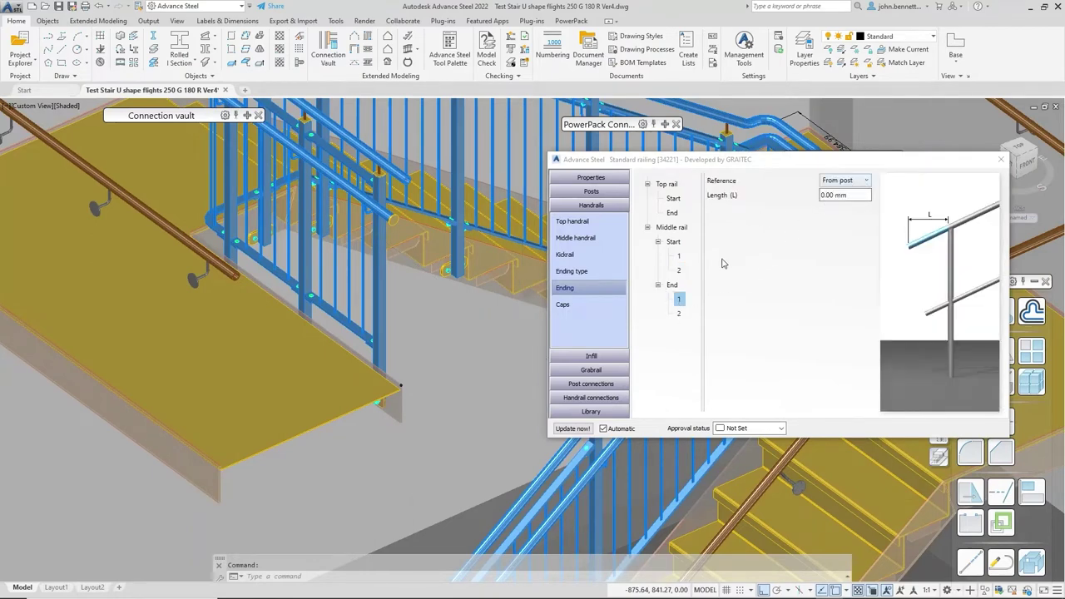
left_click(679, 314)
left_click(671, 286)
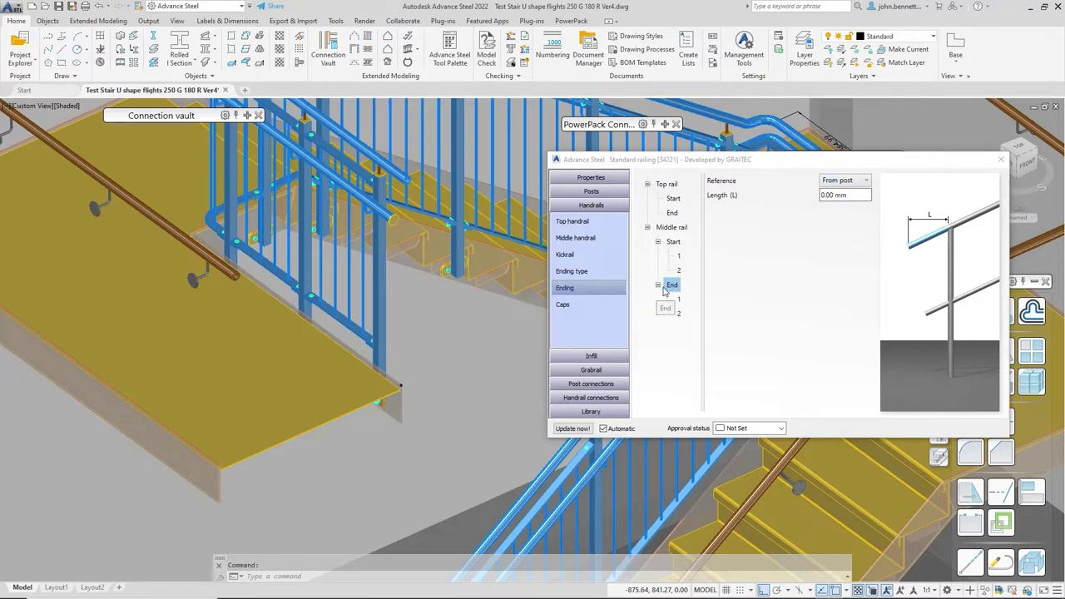
Step: Check the length reference options for the end of the middle rails against the last post on the landing
left_click_drag(682, 304, 683, 331)
left_click(856, 181)
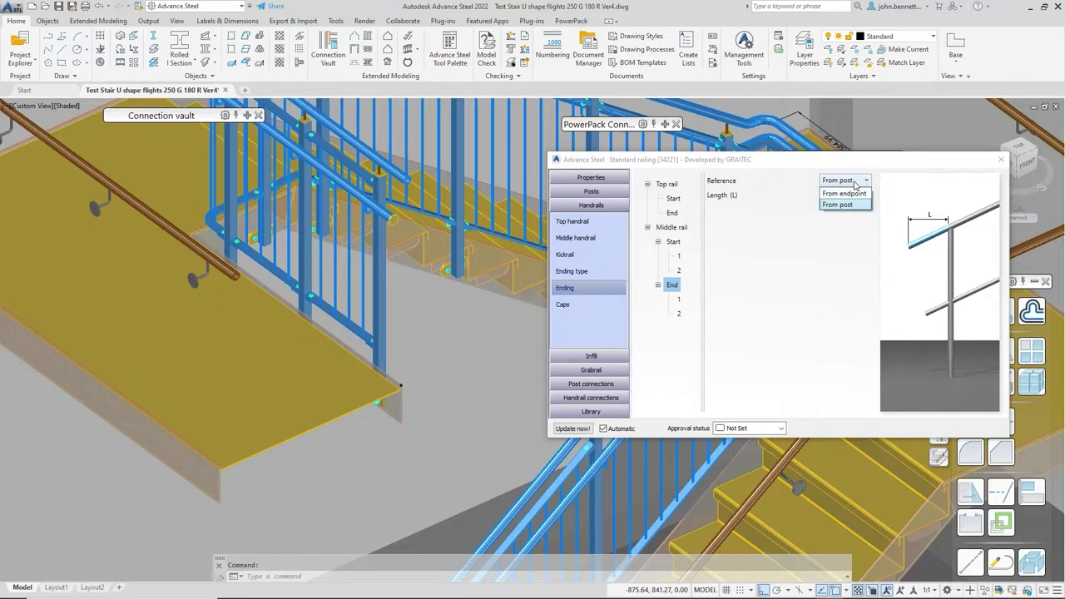
left_click(803, 182)
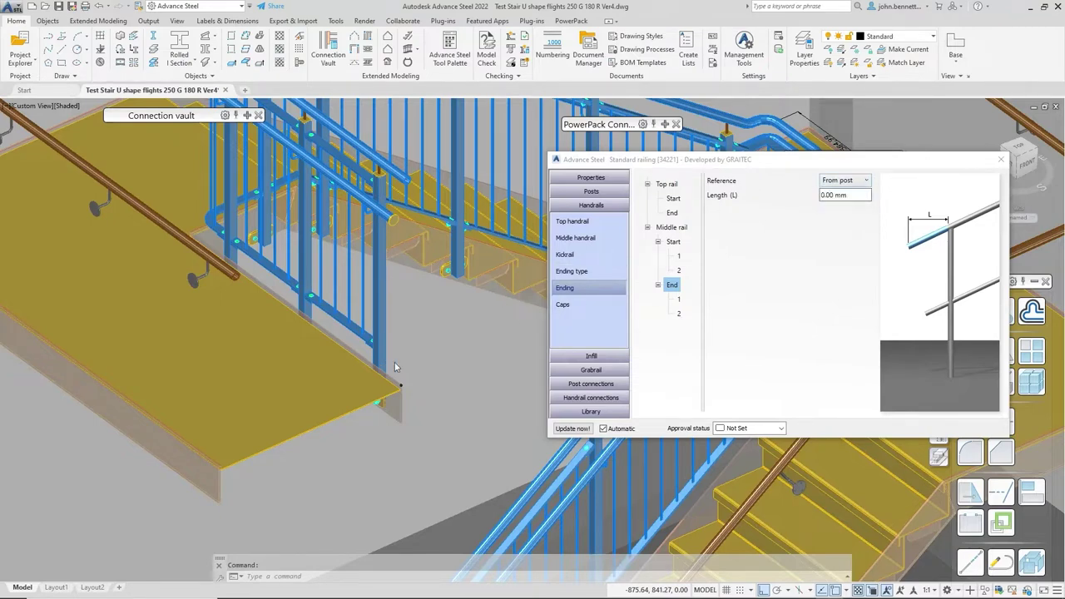
left_click(838, 181)
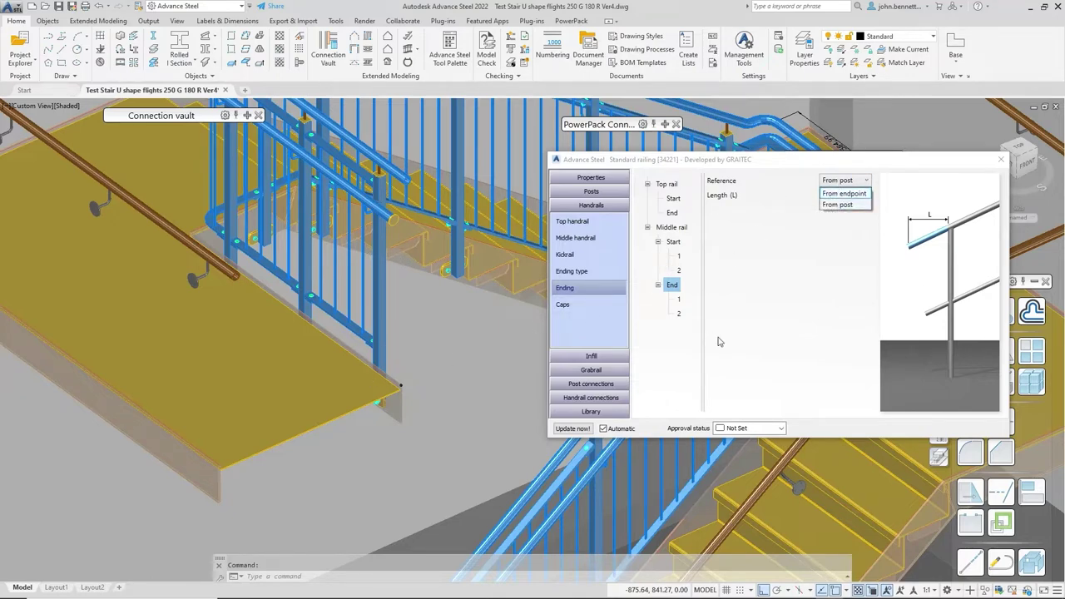
left_click(665, 367)
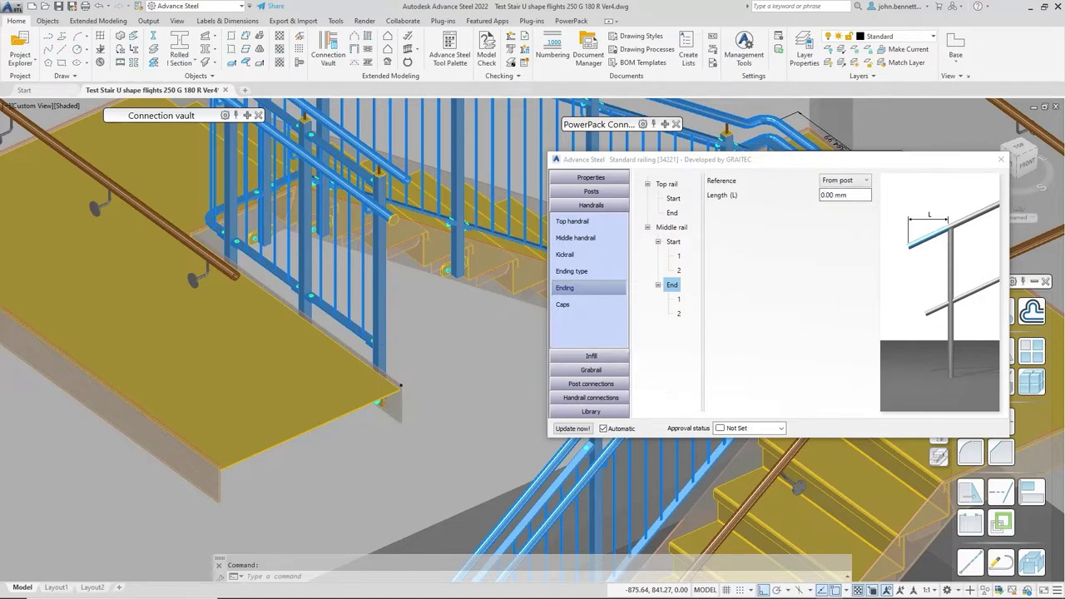
Step: Review the cap settings for the grabrail's end and inspect that end up close in the model
middle_click_drag(400, 387, 343, 406)
left_click(562, 306)
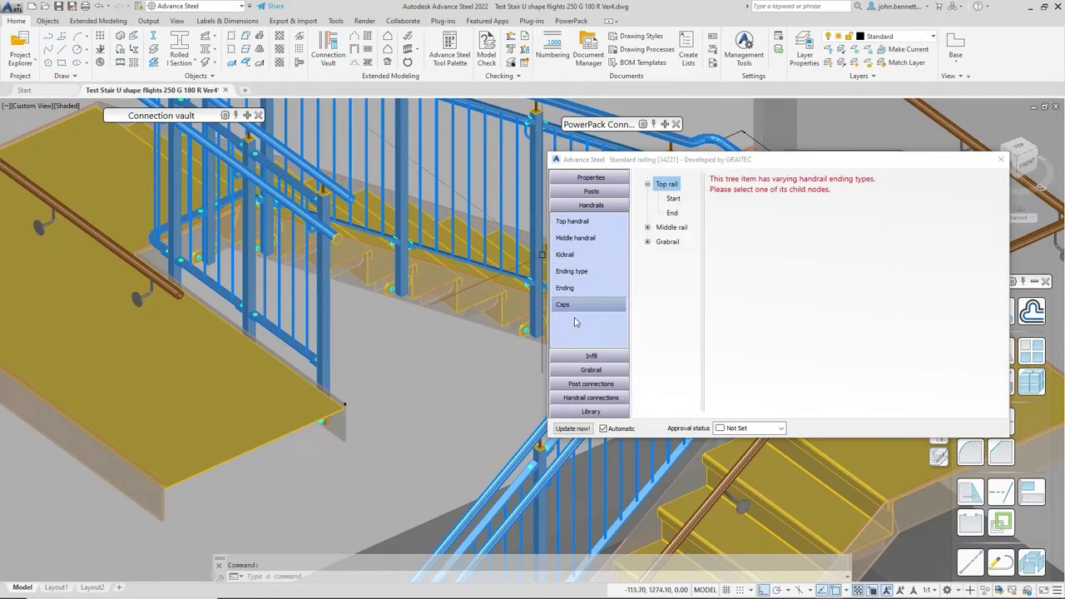
left_click(647, 242)
left_click(672, 271)
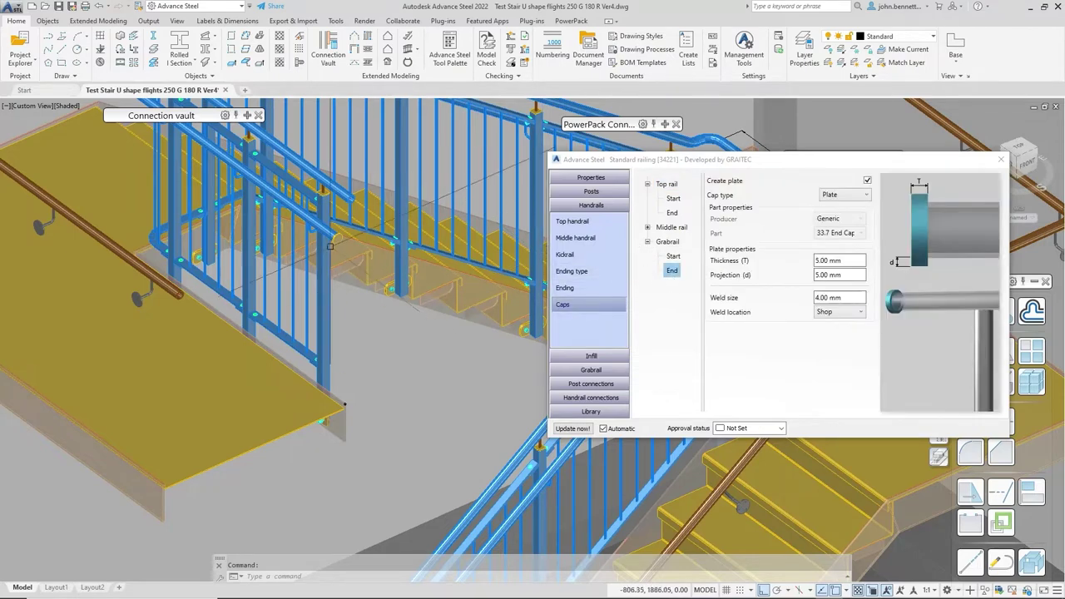
scroll(349, 289, "up", 4)
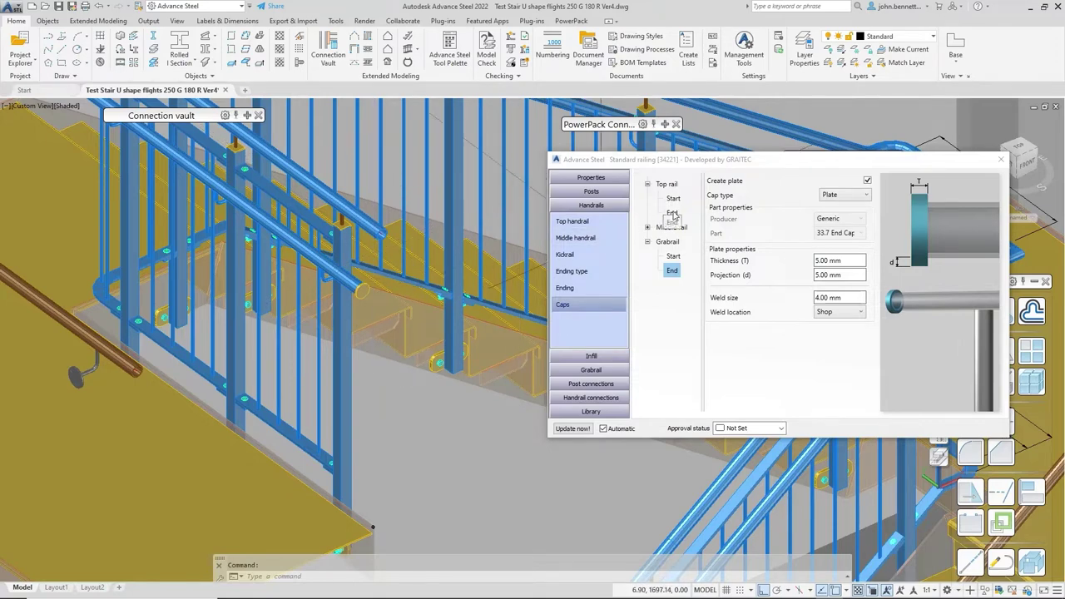
Step: Turn on the creation of a cap plate at the end of the top rail
left_click(668, 184)
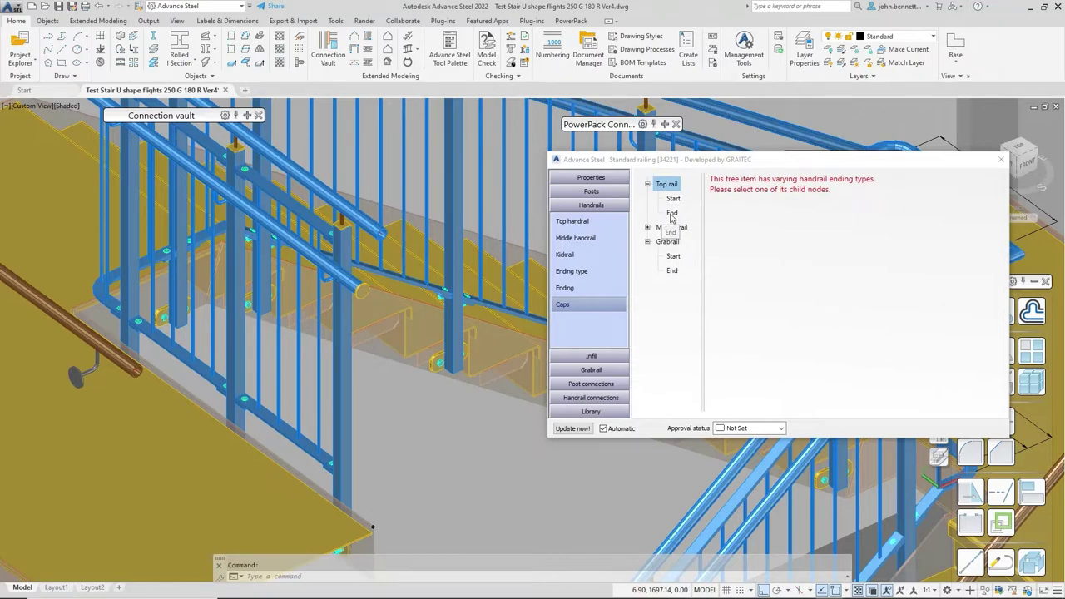
left_click(672, 214)
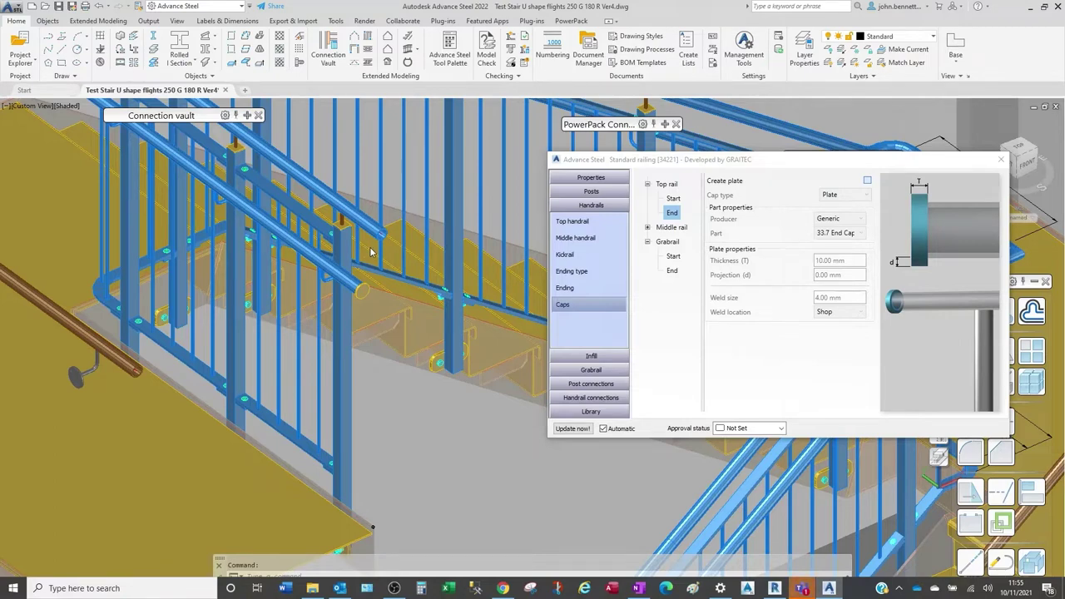
key("space")
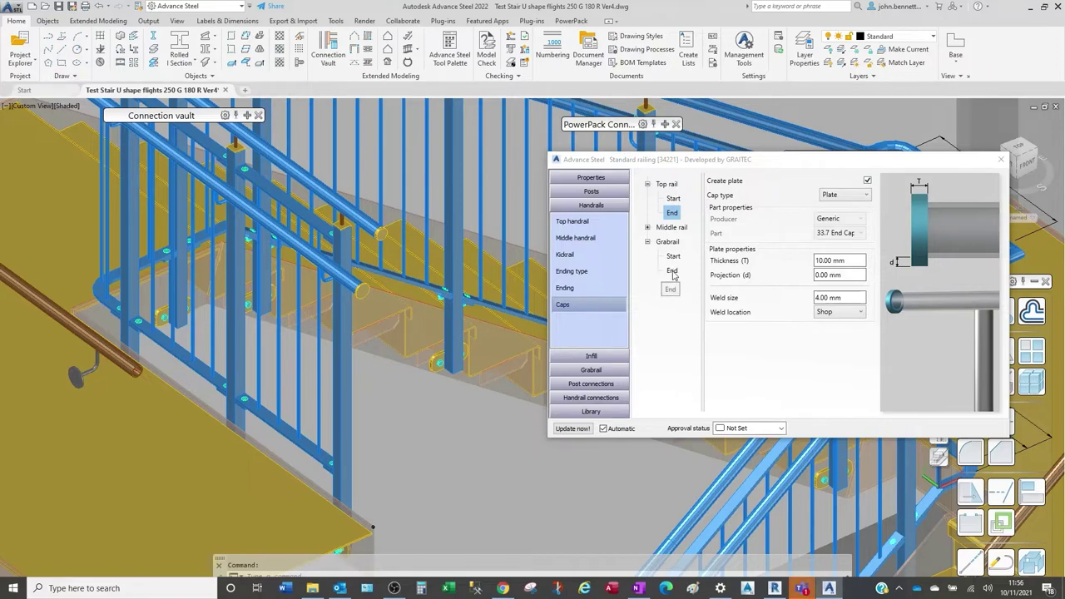
Step: Check the option for copying cap settings at the grabrail's end and the top rail's end, without copying any
right_click(672, 273)
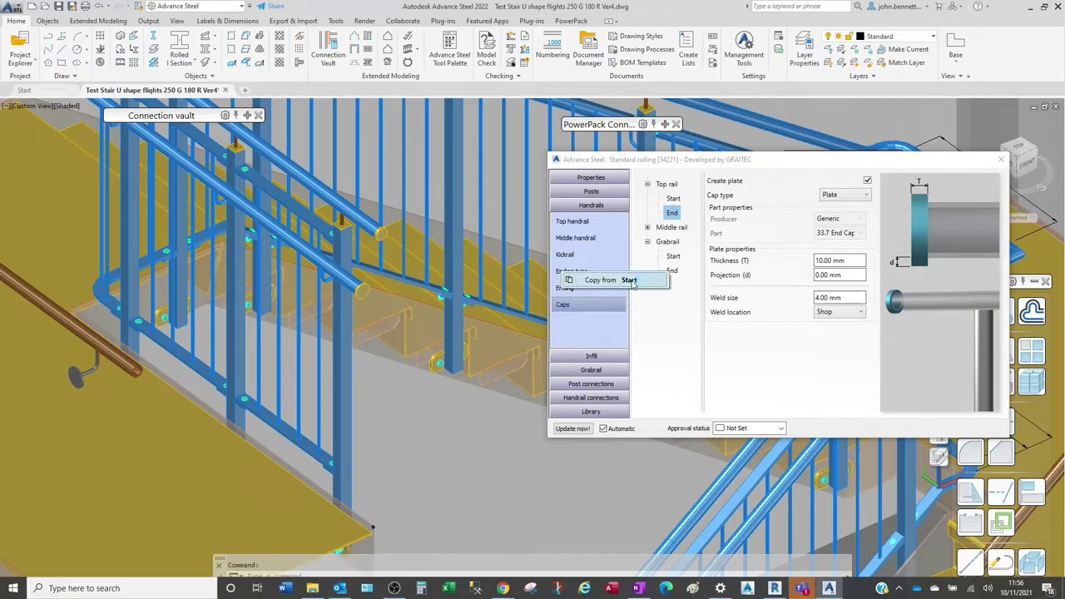
left_click(671, 320)
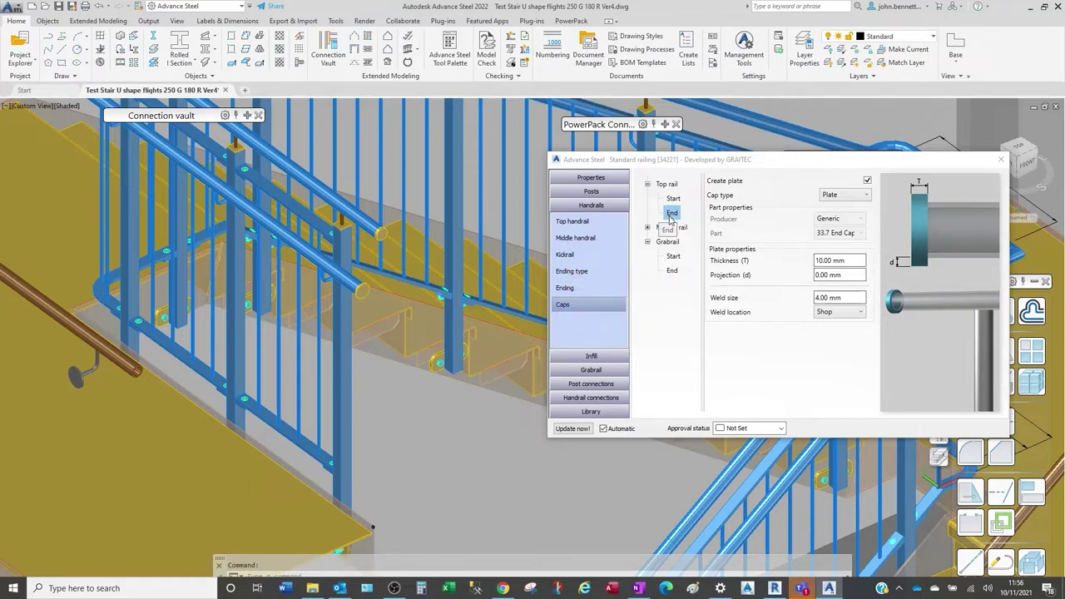
right_click(671, 215)
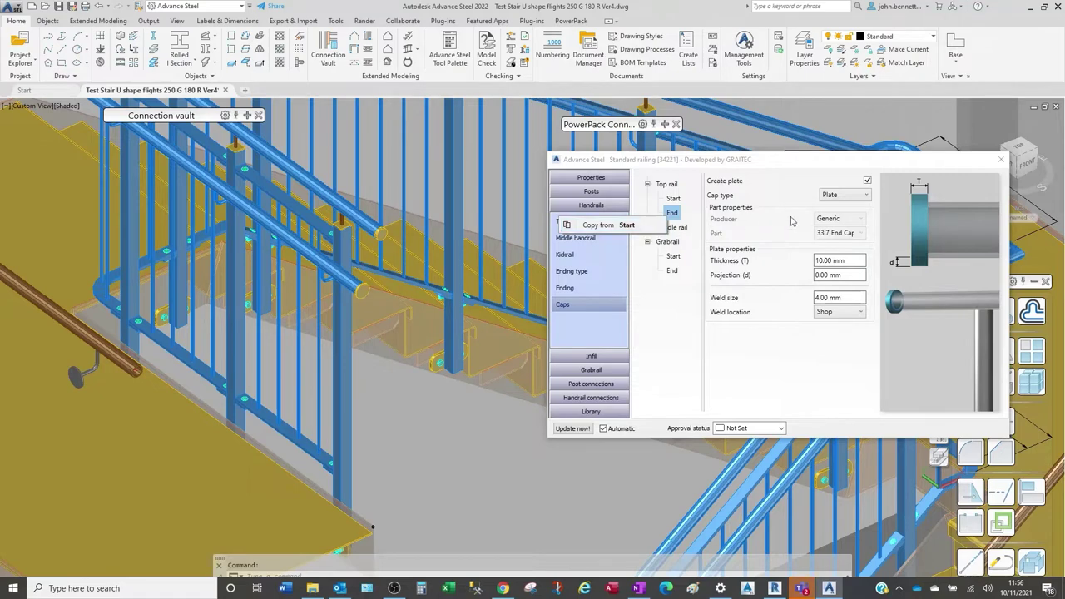
left_click(674, 323)
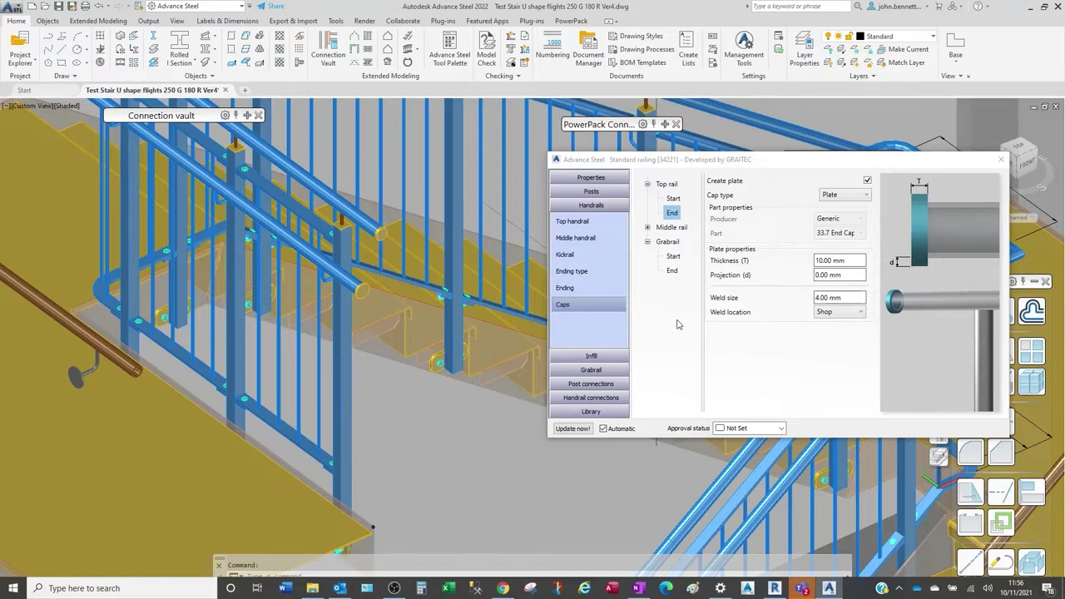
Step: Close the railing's settings and reopen them from the standard railing on the stair
double_click(361, 369)
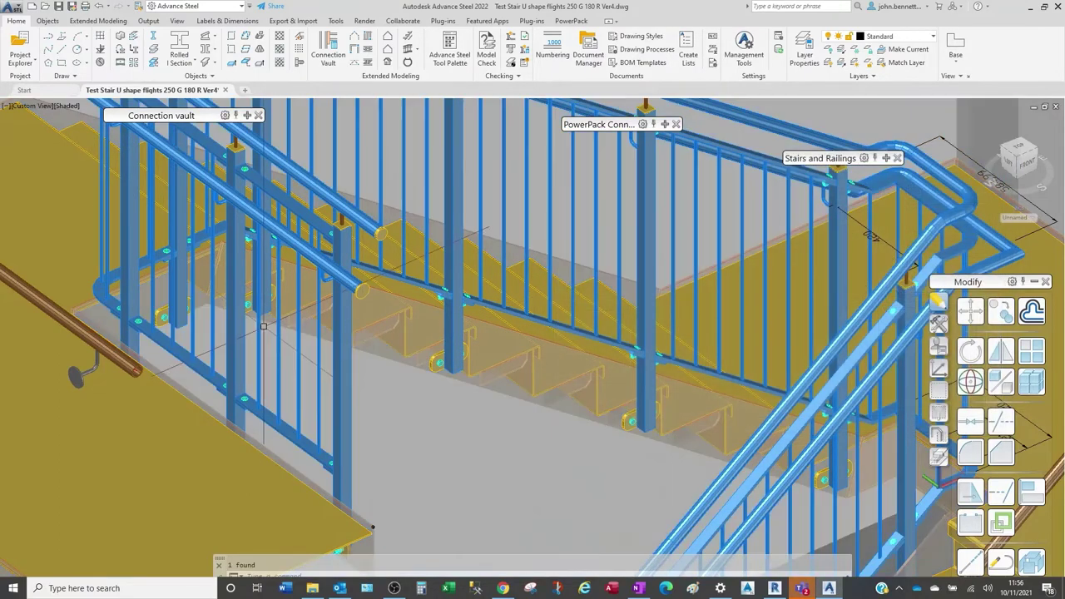
scroll(263, 326, "down", 3)
scroll(270, 316, "down", 3)
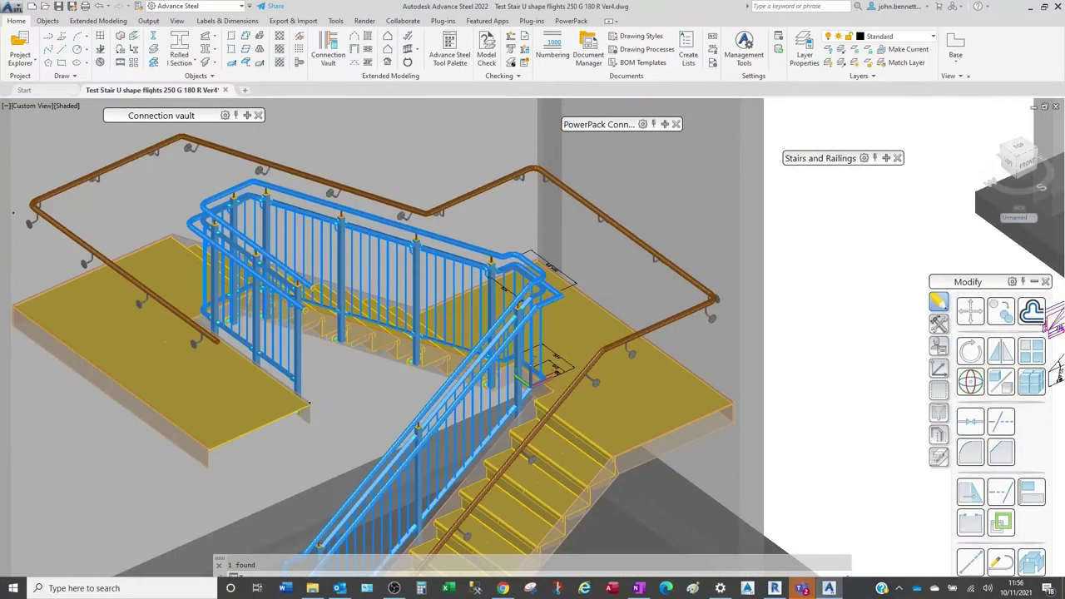
middle_click_drag(269, 331, 296, 288)
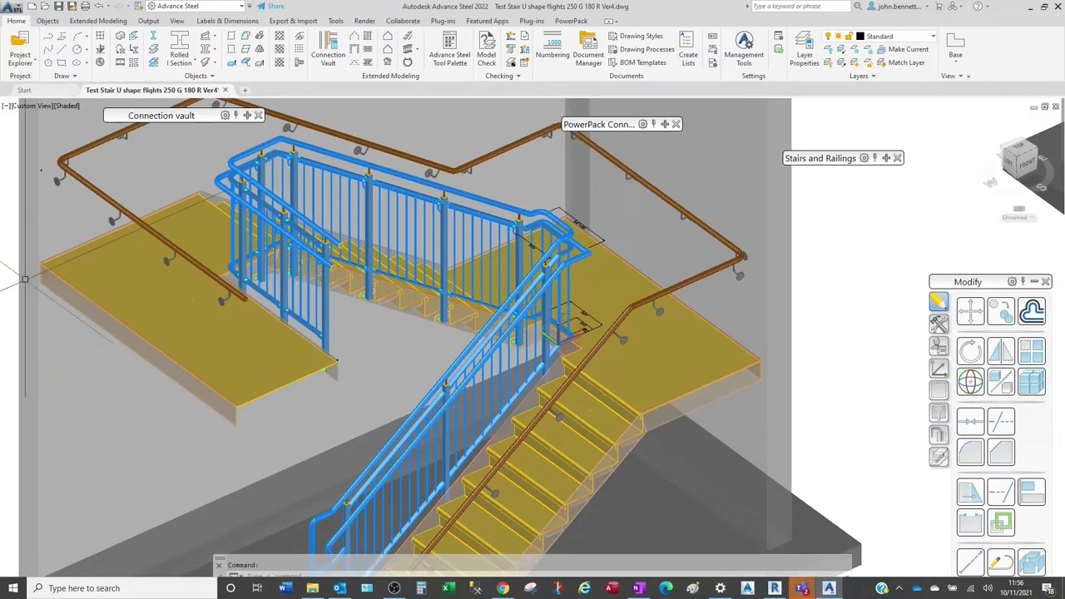
double_click(410, 249)
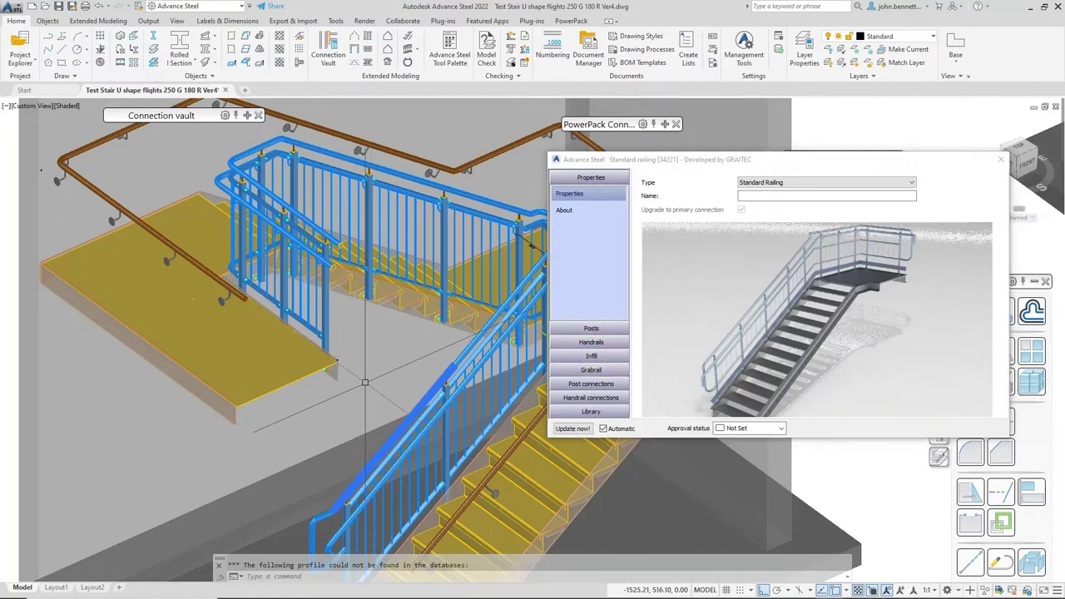
Step: Review the top handrail's section and split-by-posts settings against the lower flight
middle_click_drag(387, 397, 385, 302, "shift")
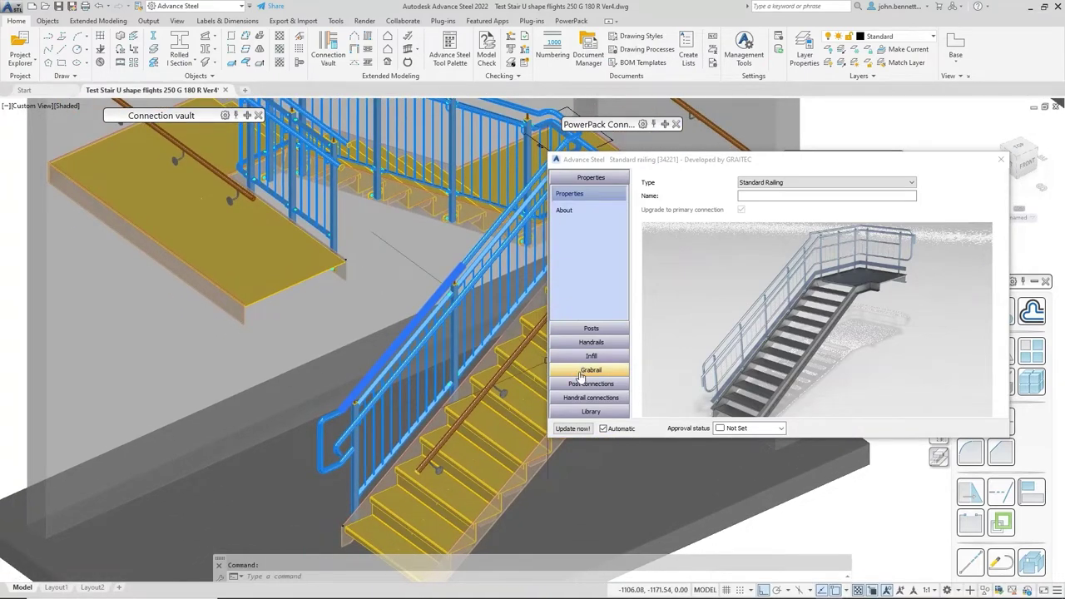
left_click(585, 342)
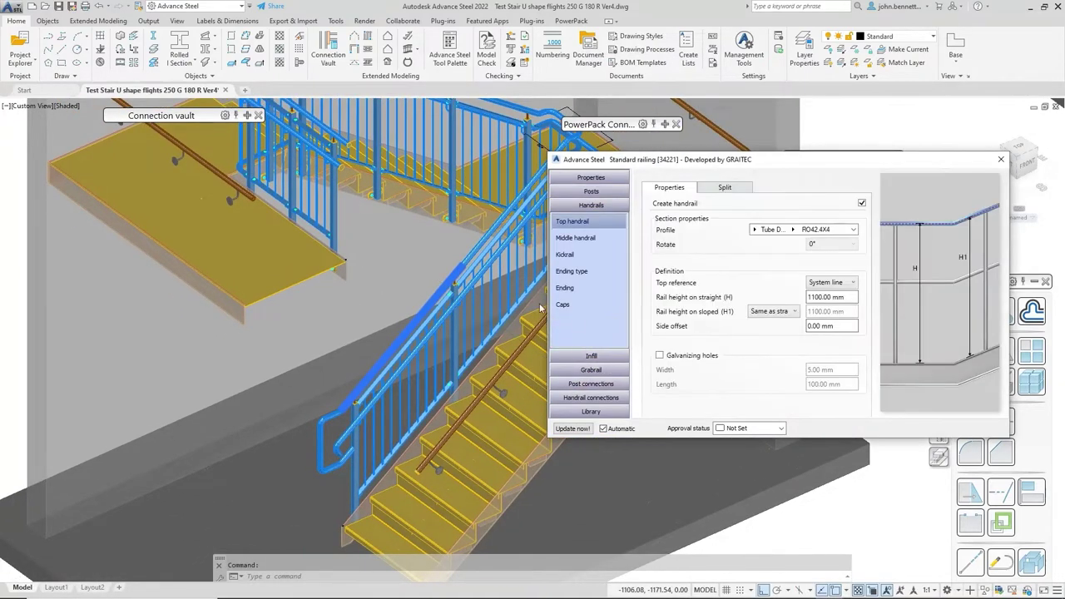
scroll(370, 383, "up", 2)
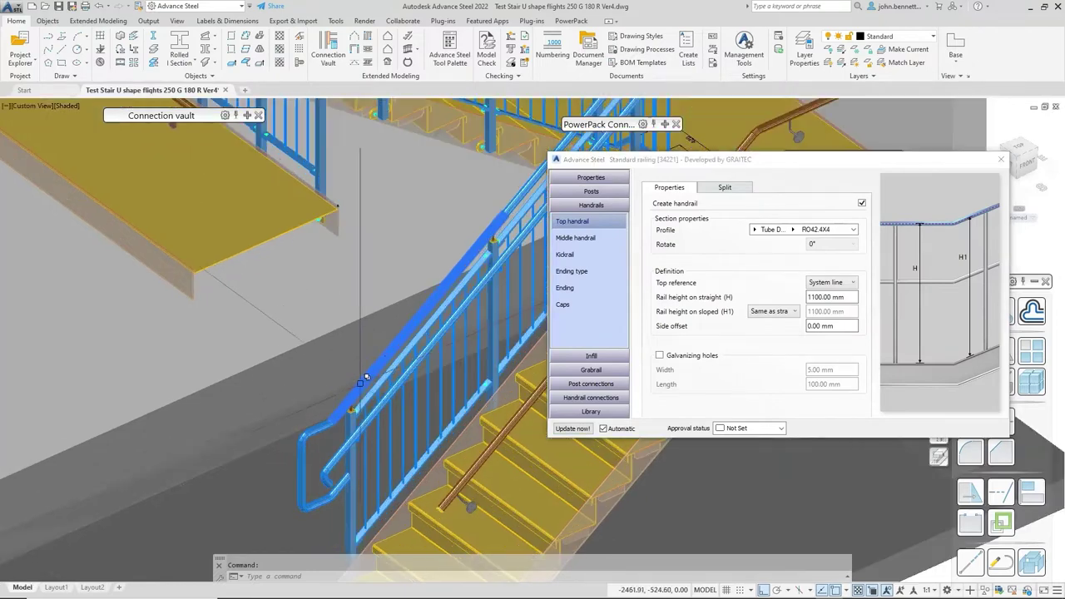
left_click(720, 190)
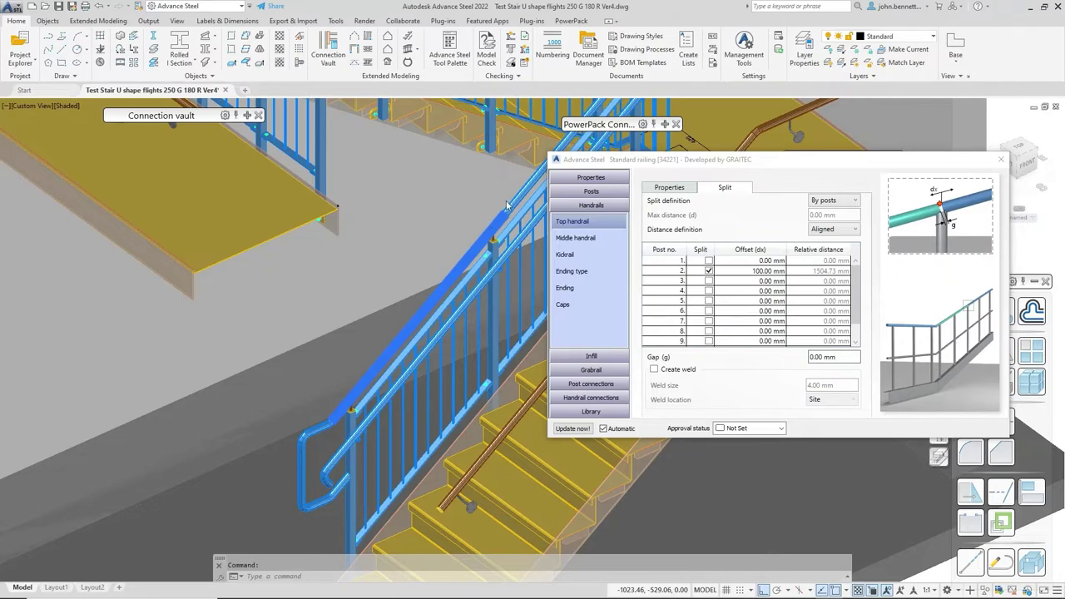
Step: Inspect the split joint in the top handrail next to the second post of the lower flight
left_click(509, 230)
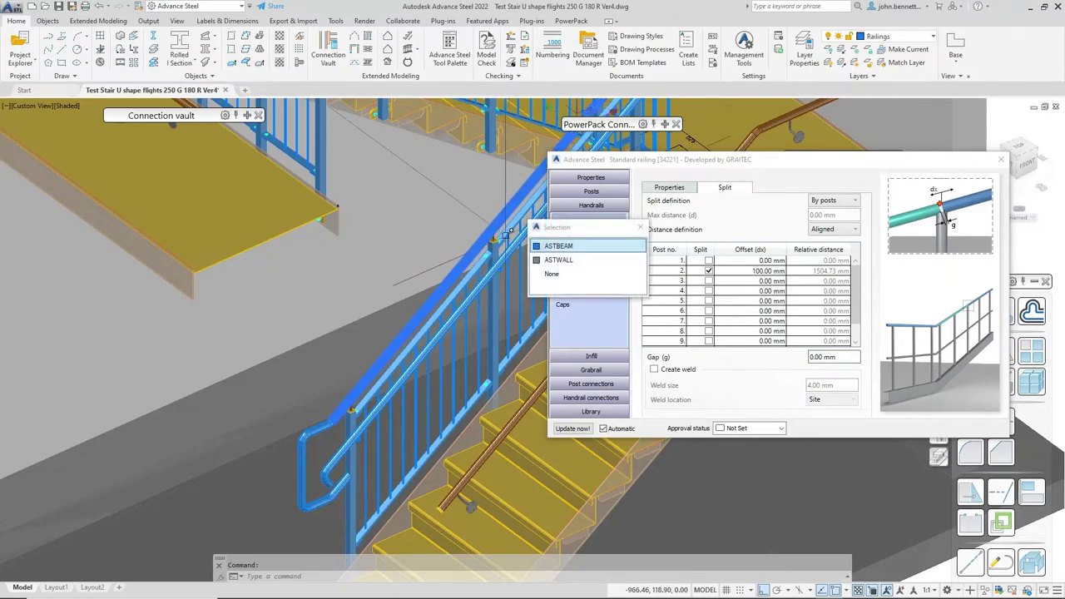
left_click(493, 227)
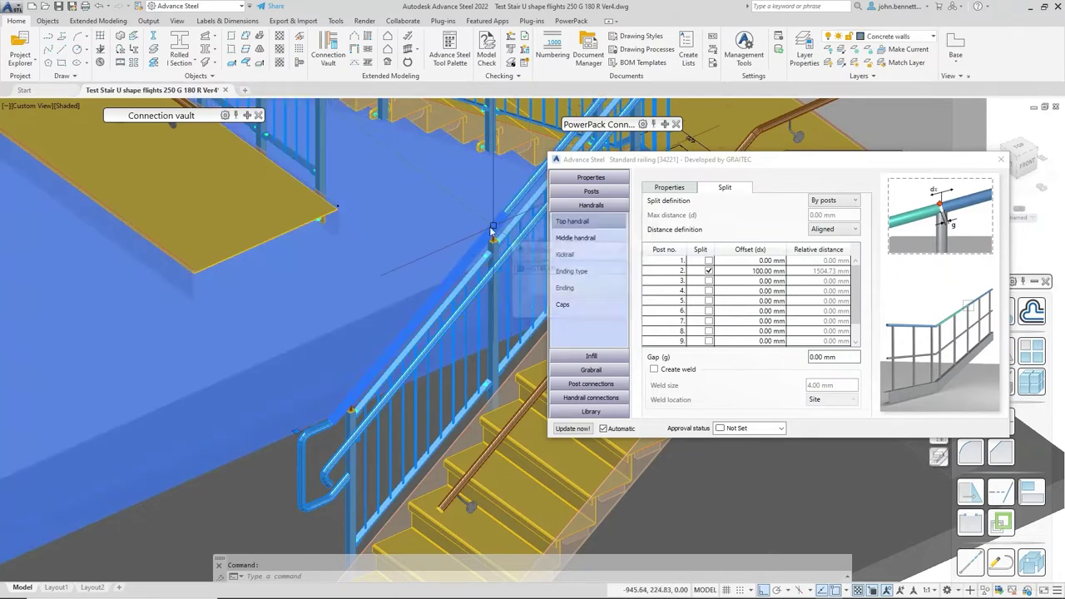
left_click(493, 227)
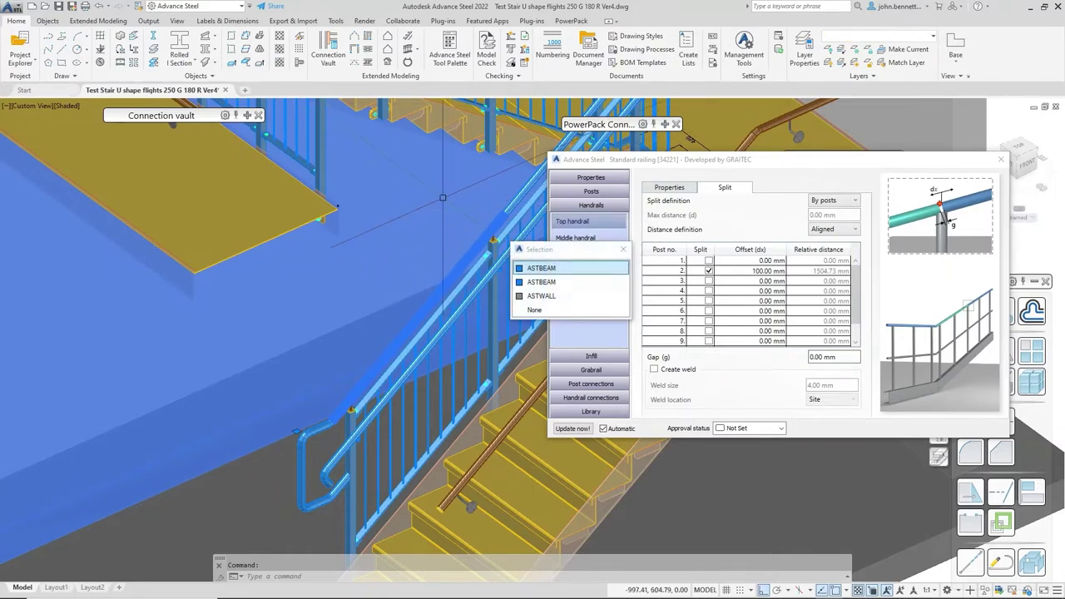
key("Escape")
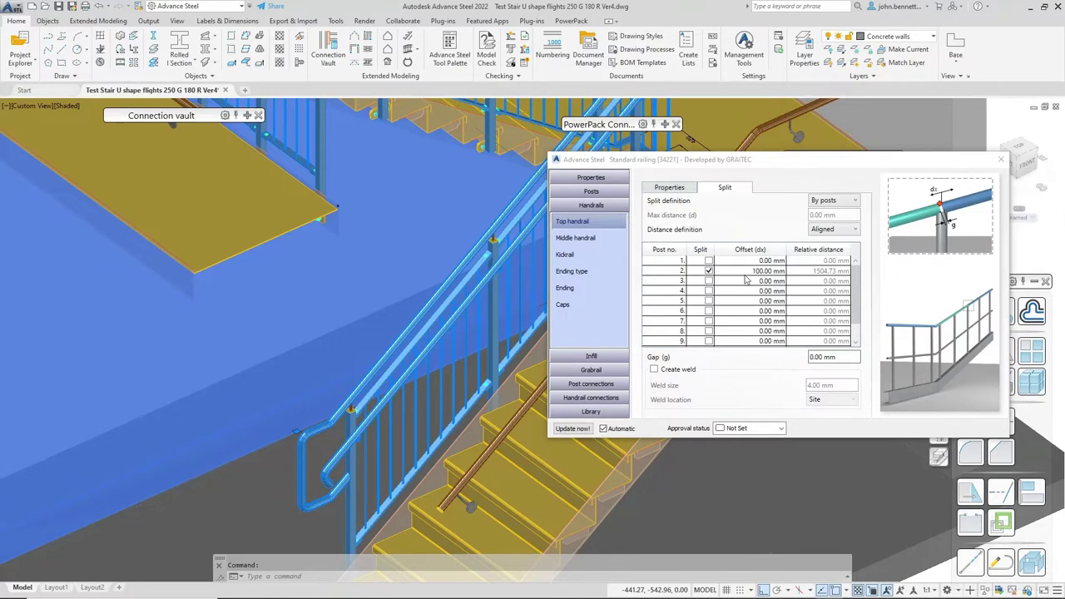
scroll(493, 237, "up", 6)
middle_click_drag(472, 230, 330, 312)
left_click(394, 242)
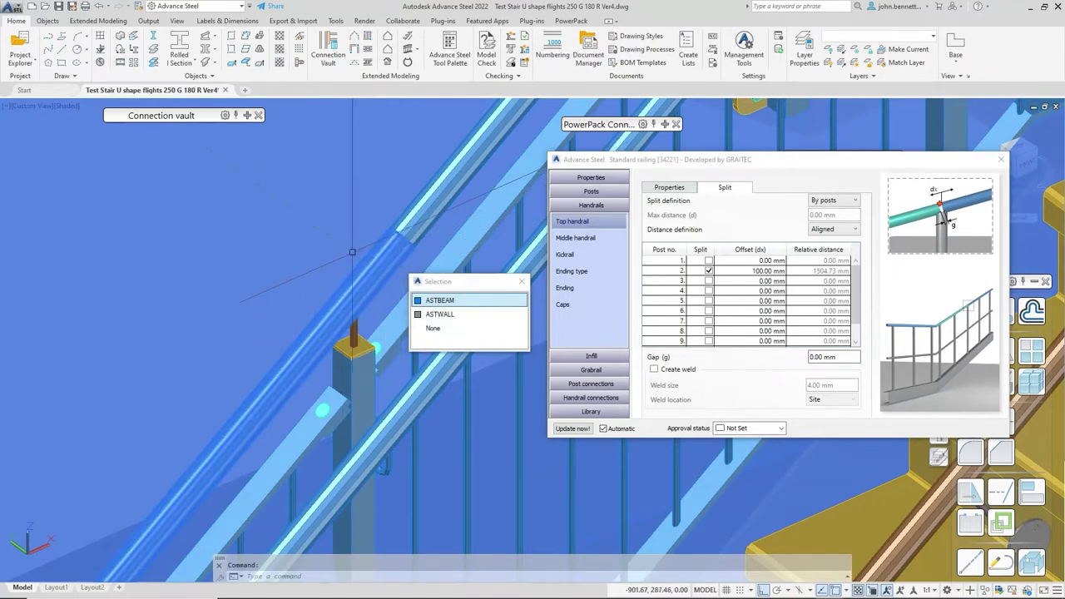
key("Escape")
Step: Inspect the first post at the foot of the stair and review the top handrail to post connection settings
scroll(345, 266, "down", 2)
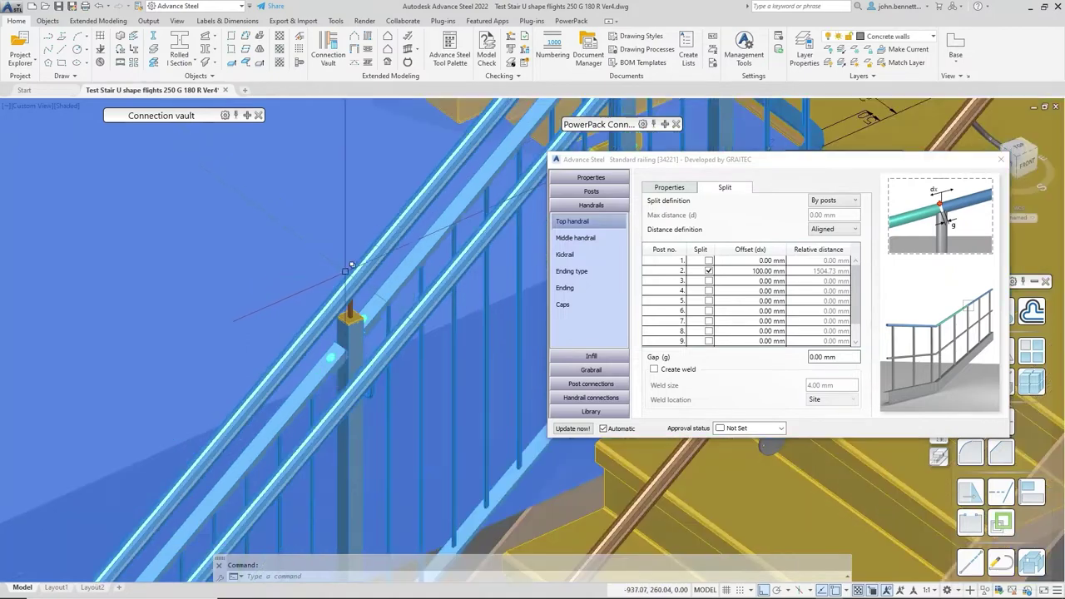
scroll(349, 315, "down", 5)
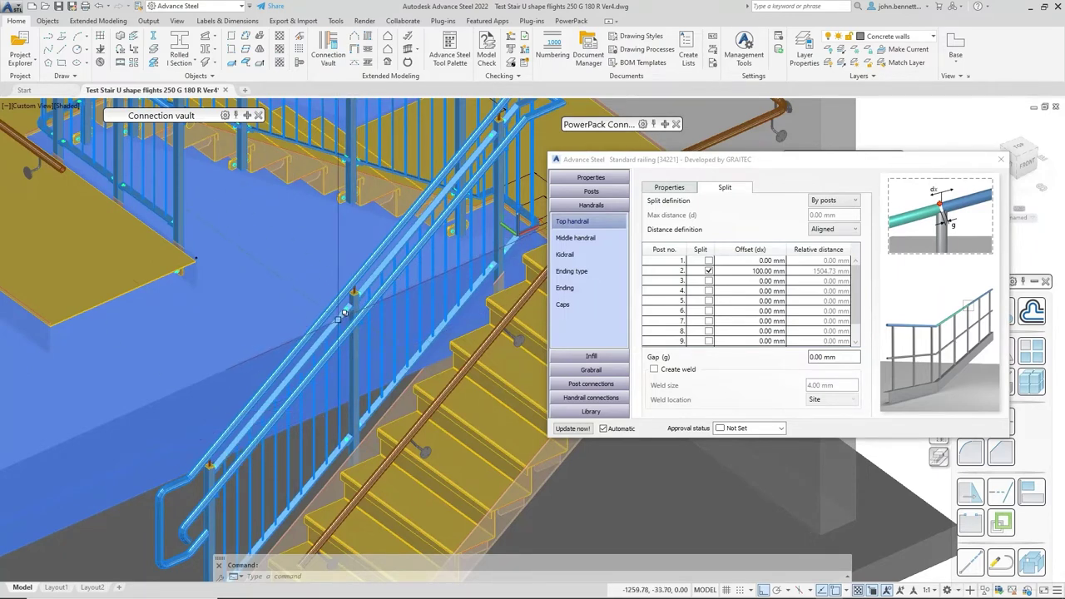
middle_click_drag(278, 405, 324, 324)
scroll(258, 381, "up", 3)
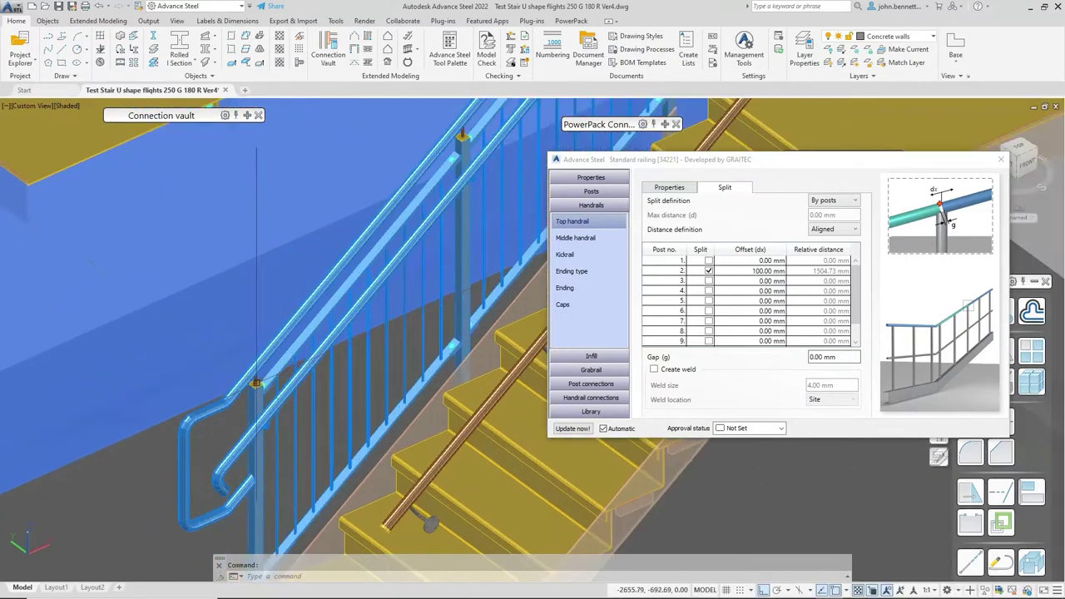
scroll(259, 381, "down", 1)
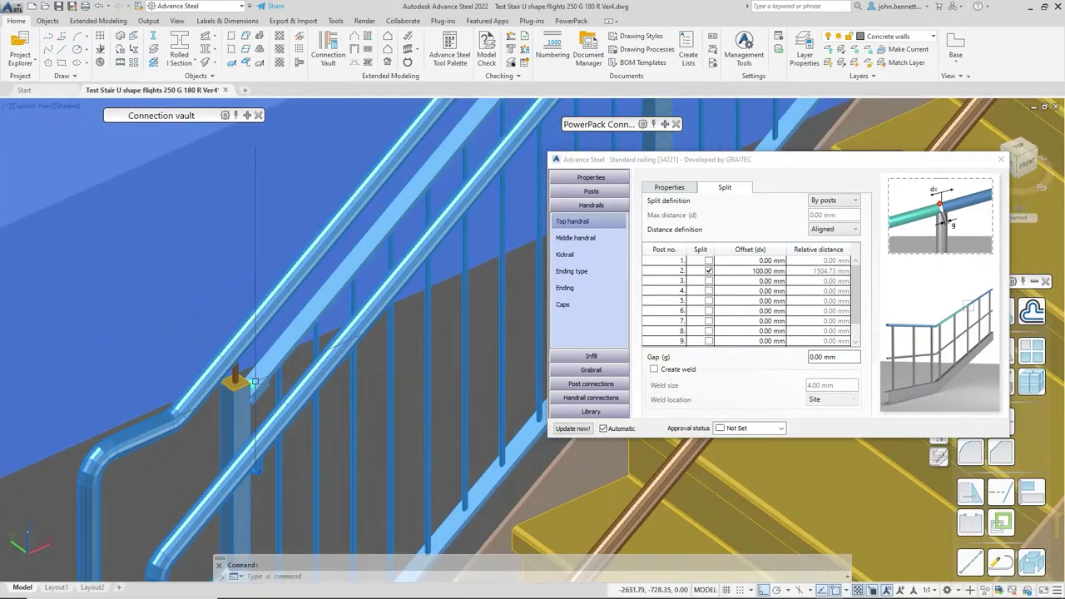
left_click(570, 399)
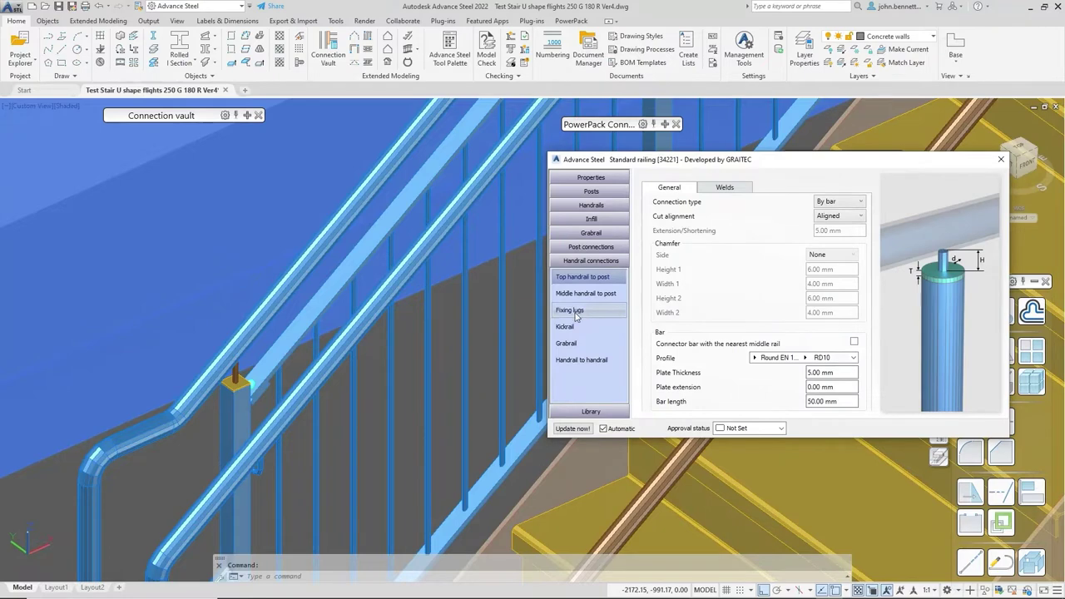
Step: Compare the fixing lug settings of post 1 and post 2 against the lugs in the model
left_click(575, 312)
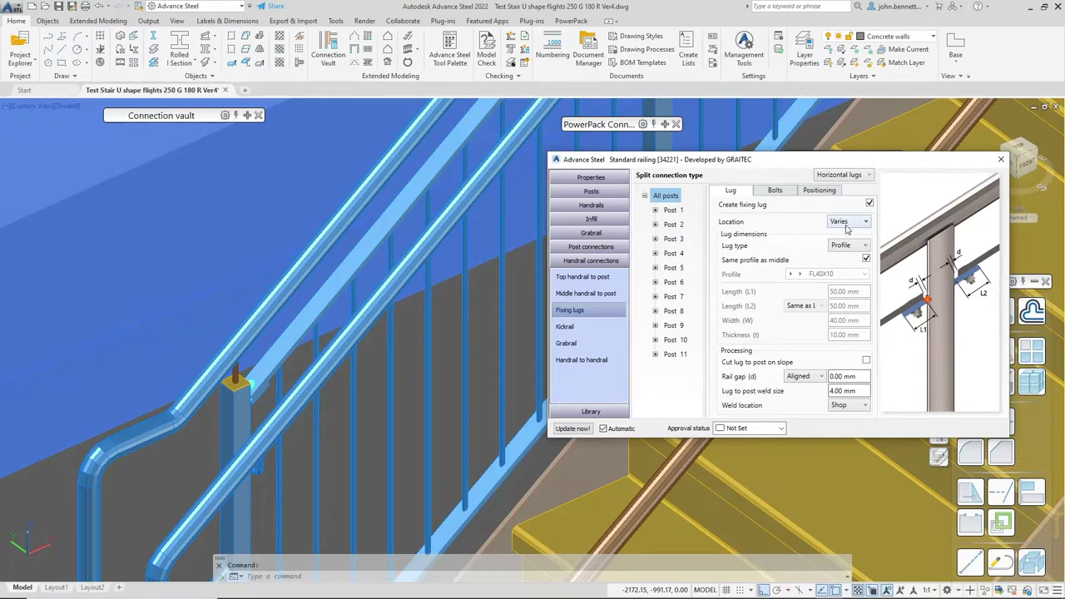
left_click(671, 212)
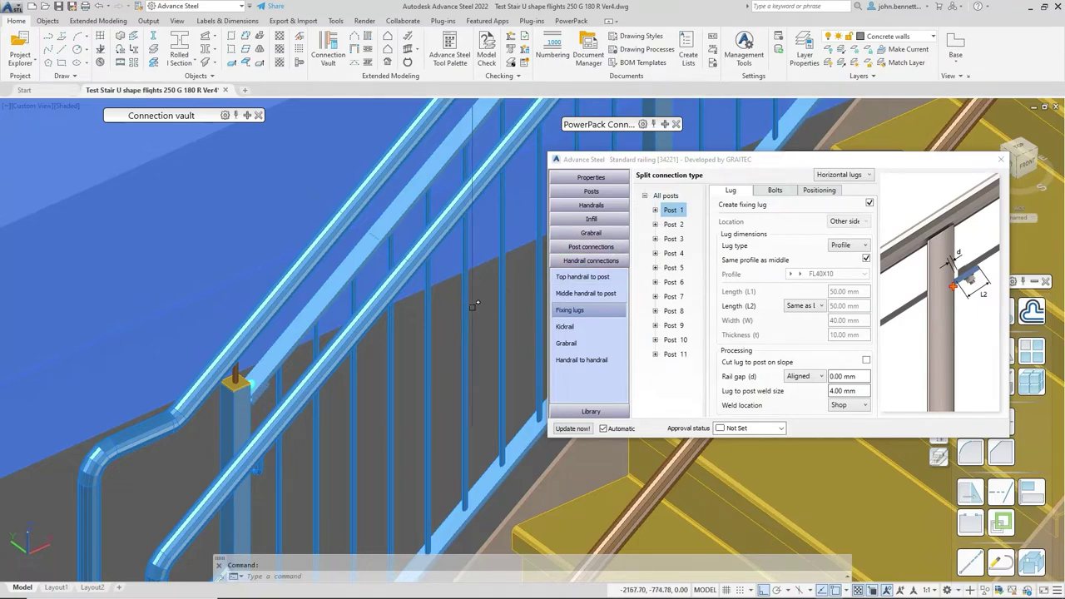
middle_click_drag(479, 304, 217, 578)
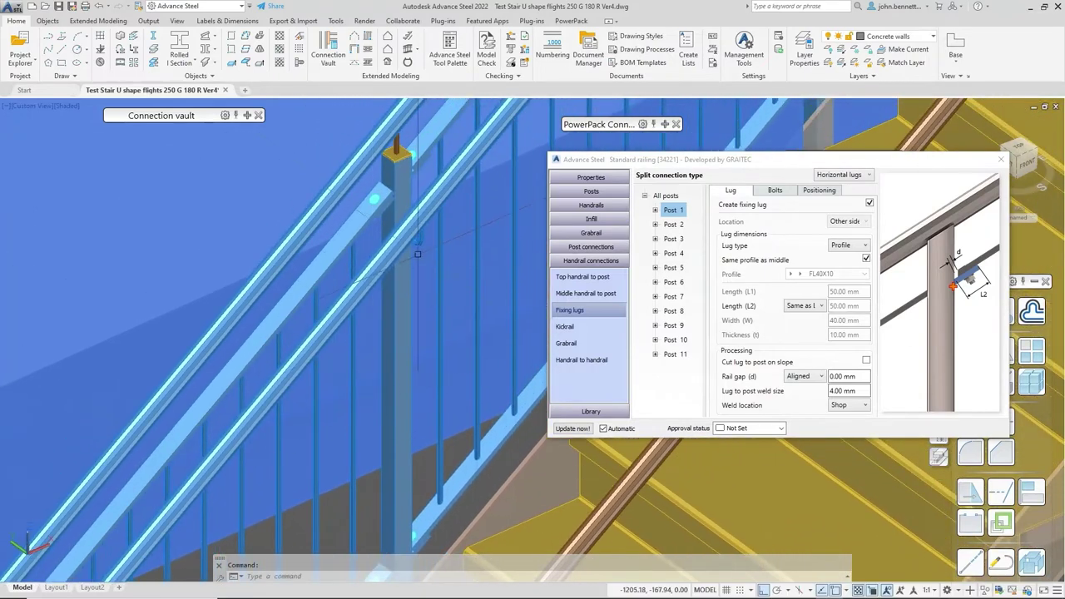
left_click(673, 225)
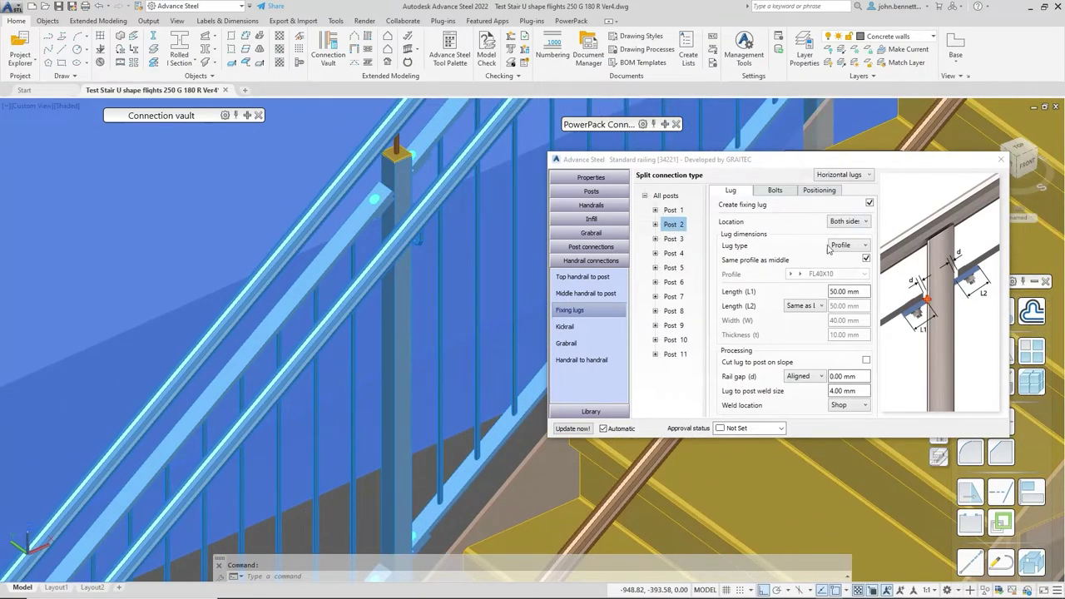
Step: Review the bolt and positioning settings of post 2's fixing lugs, including the entry for its middle rail
left_click(786, 192)
left_click(818, 191)
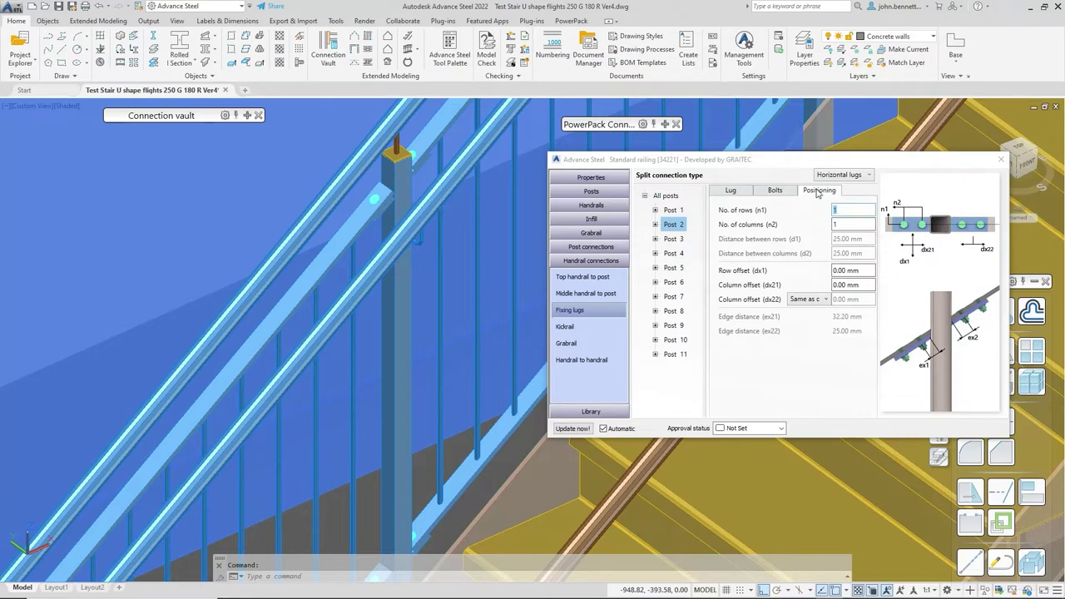
left_click(776, 193)
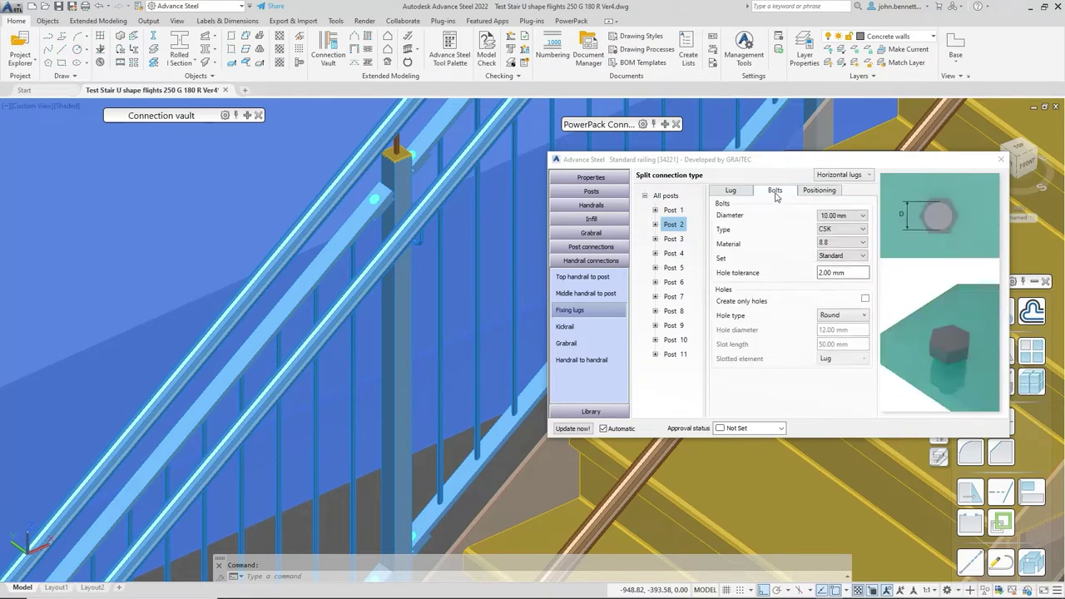
left_click(655, 225)
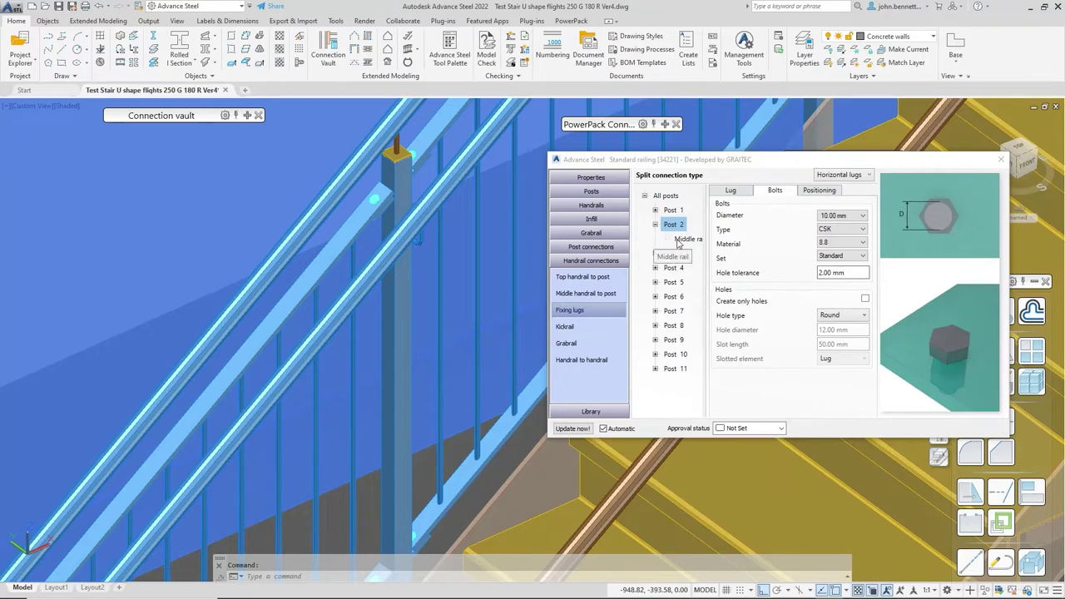
left_click(678, 240)
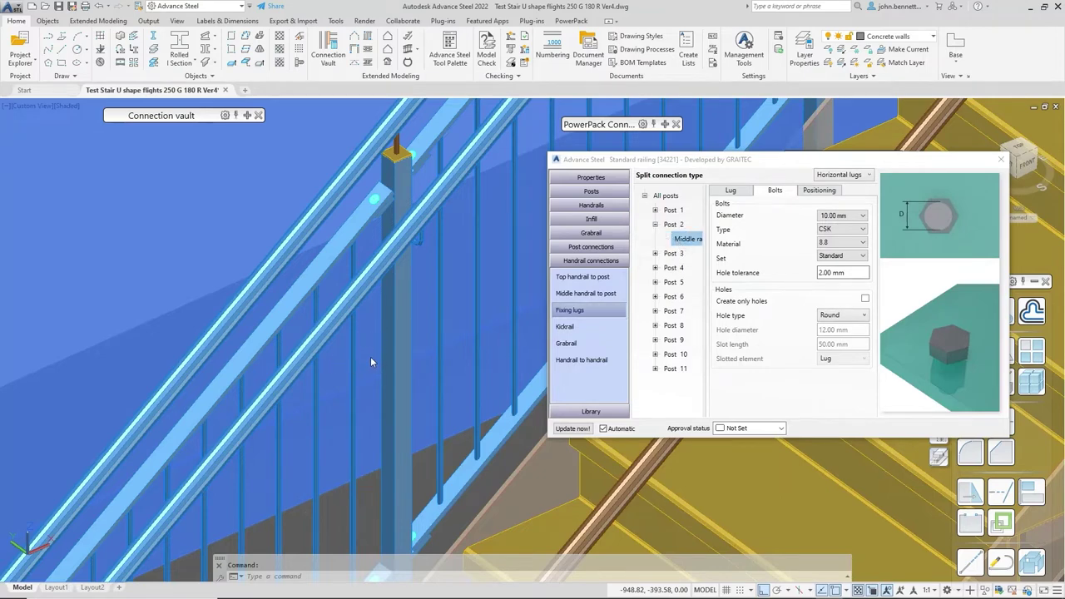
Step: Bring the landing end of the lower flight into view and open the handrail to handrail connection settings
scroll(367, 348, "down", 4)
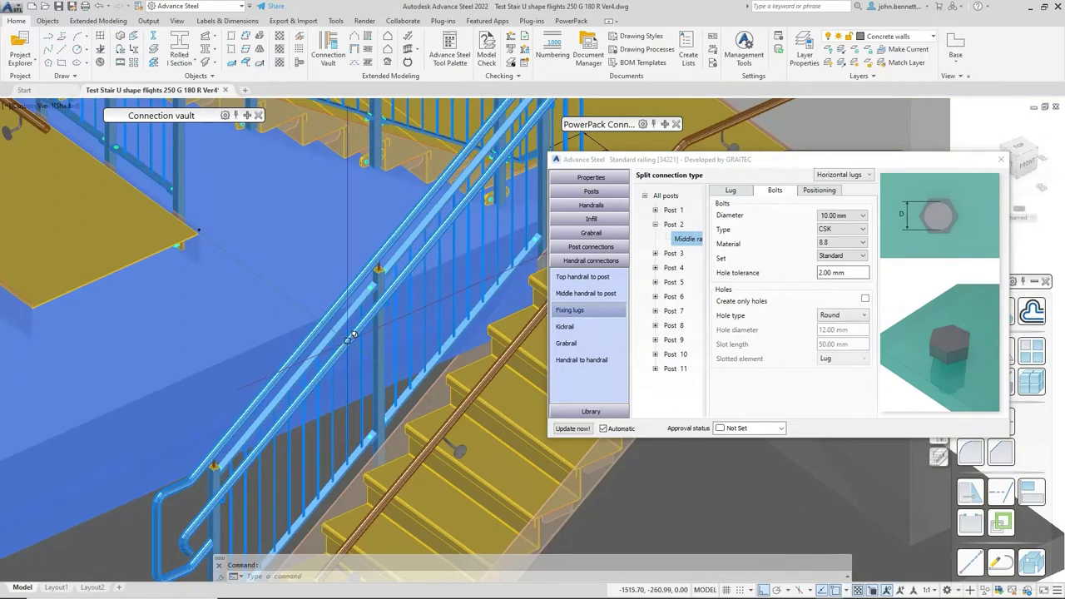
middle_click_drag(353, 334, 287, 401)
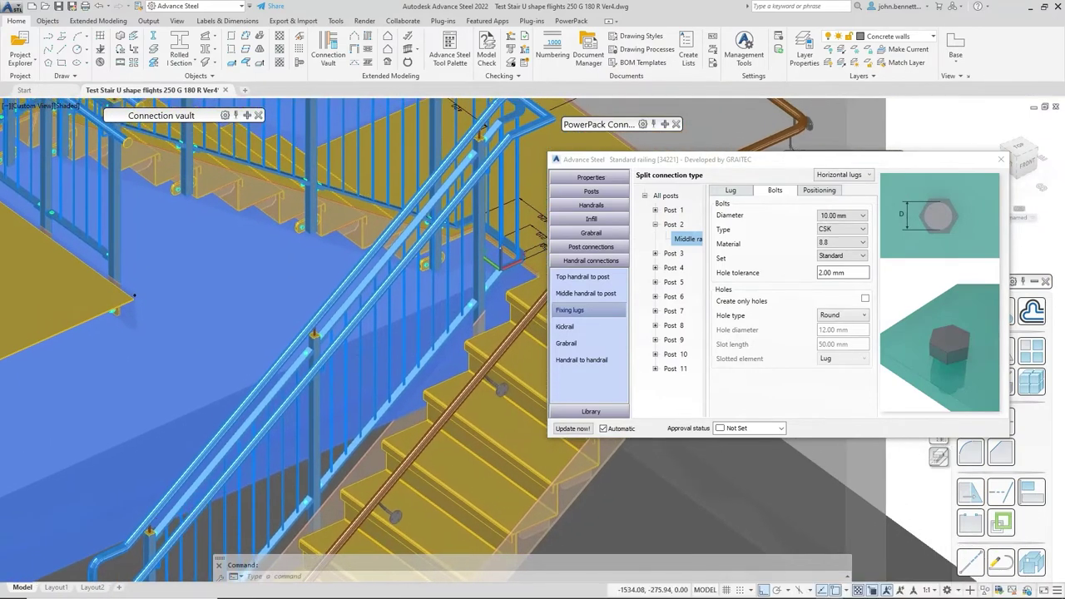
middle_click_drag(426, 278, 391, 348)
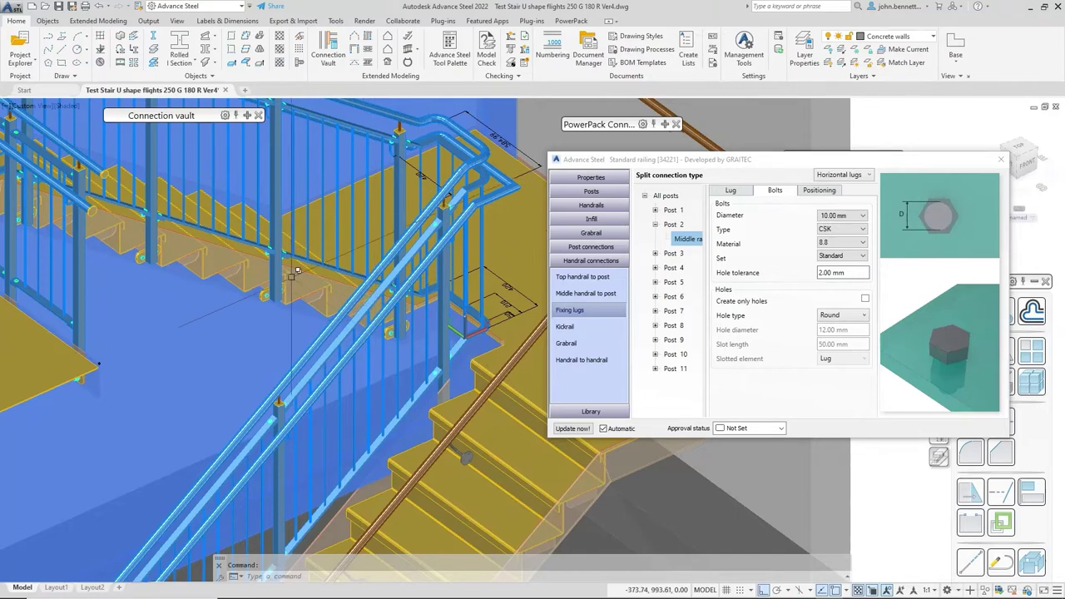
middle_click_drag(297, 287, 320, 303, "shift")
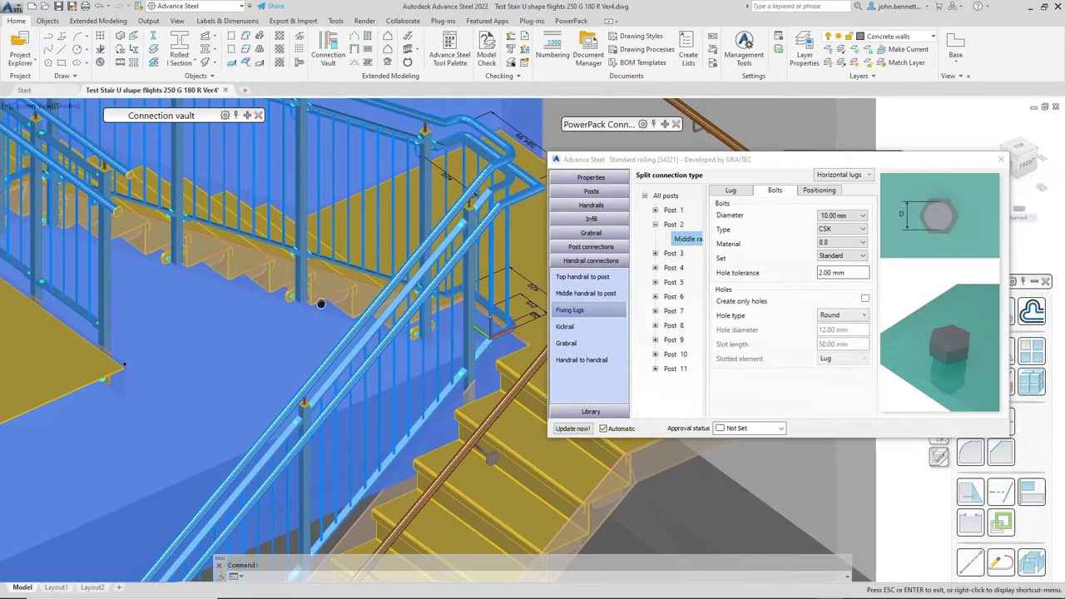
left_click(573, 363)
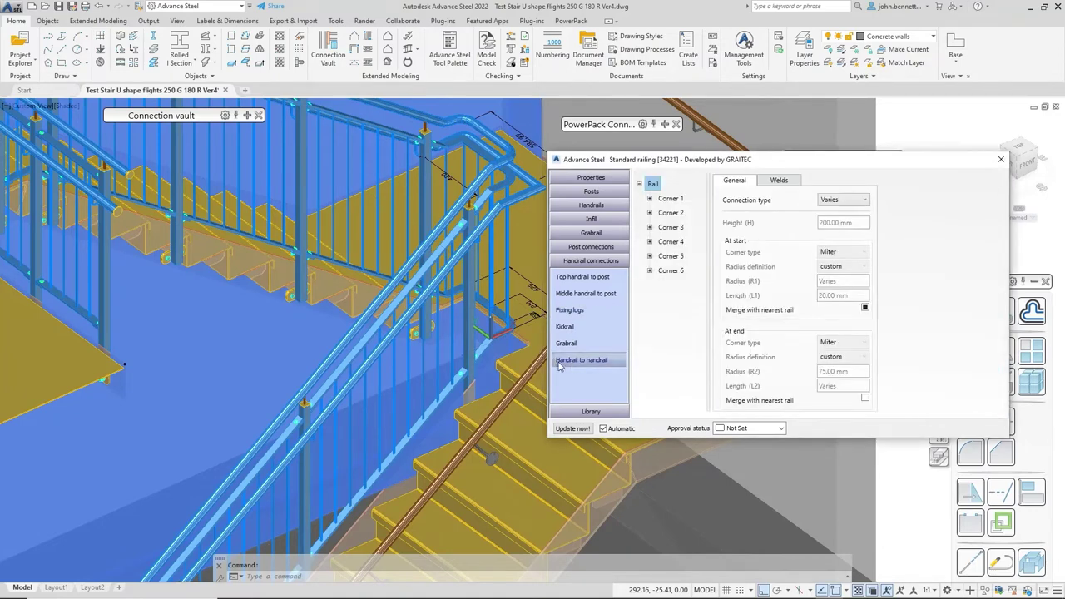
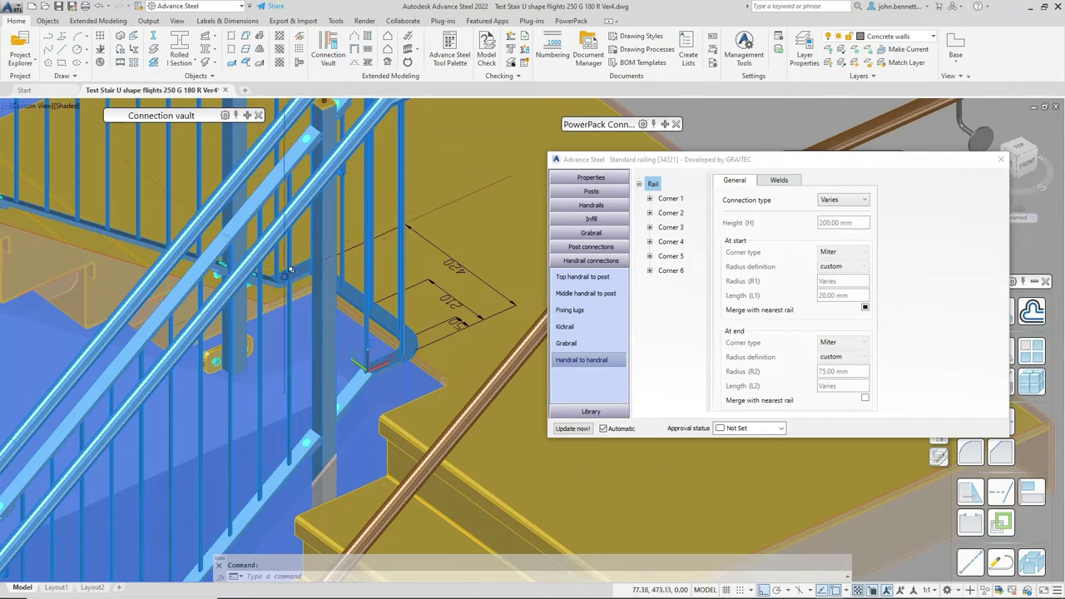
Step: Examine the top rail, middle rail and grabrail corners at the half landing from several angles
middle_click_drag(287, 351, 300, 438)
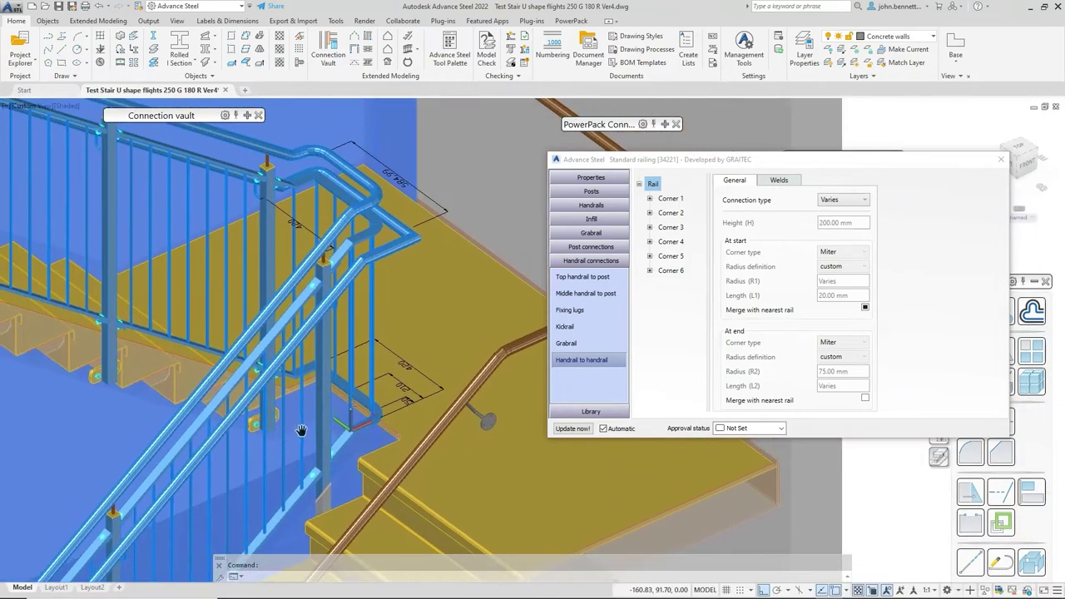
middle_click_drag(312, 231, 327, 258, "shift")
key("Escape")
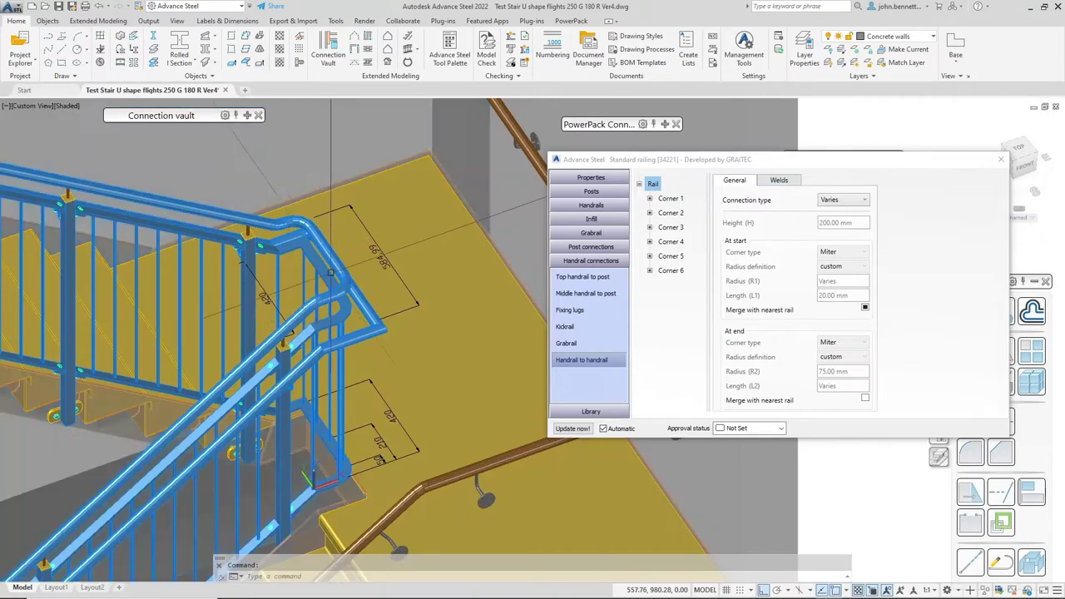
middle_click_drag(315, 274, 323, 323, "shift")
middle_click_drag(235, 381, 297, 390, "shift")
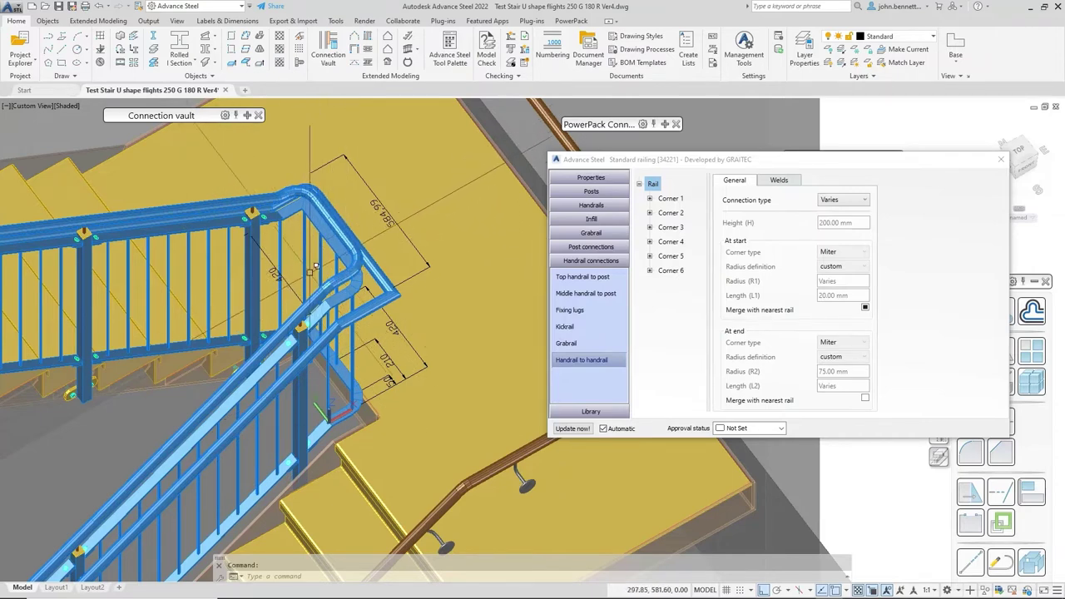
Step: Find the half landing corners in the model and list corner 1's top rail, middle rail and grabrail connection entries
middle_click_drag(335, 277, 347, 261)
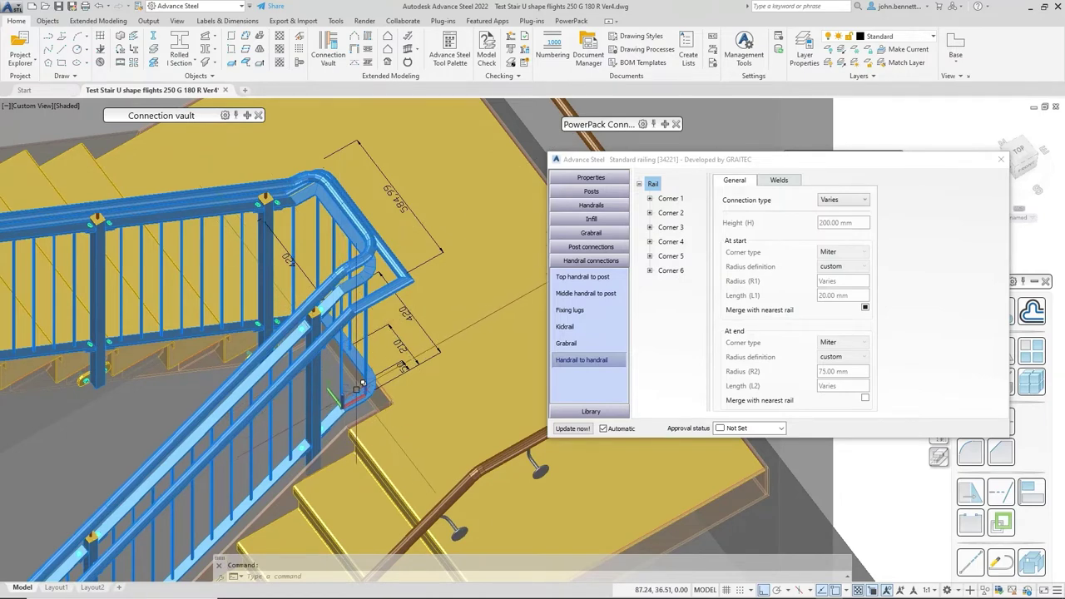
middle_click_drag(363, 383, 359, 385, "shift")
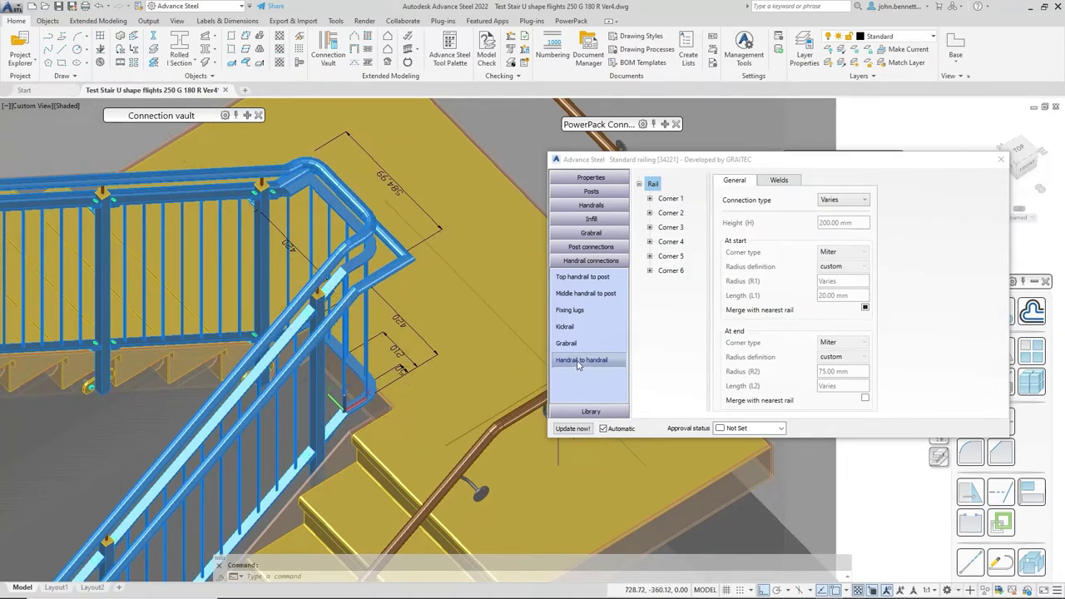
left_click(650, 199)
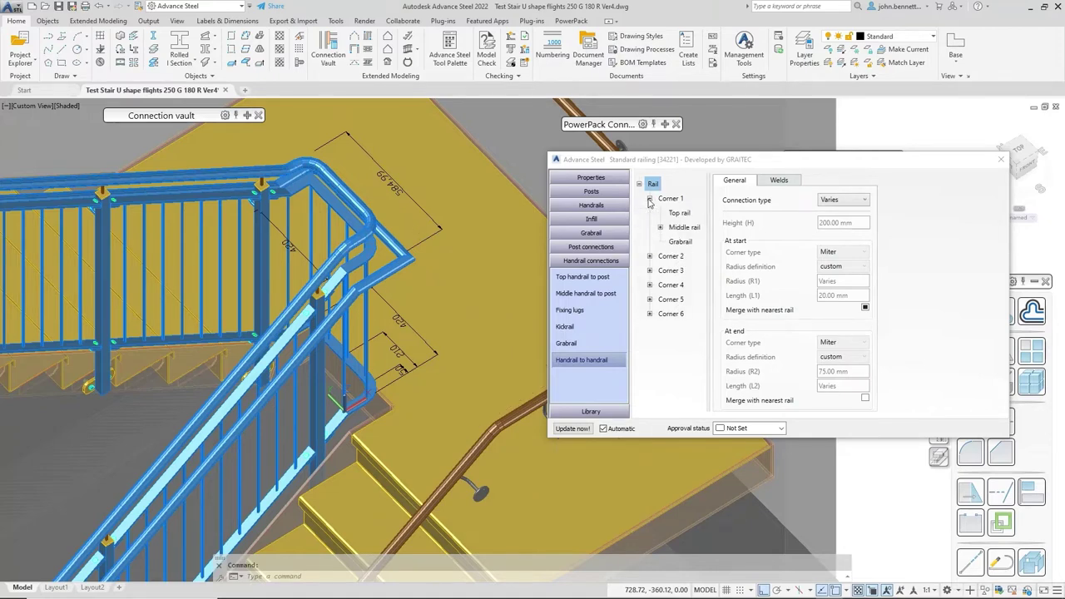
left_click(660, 227)
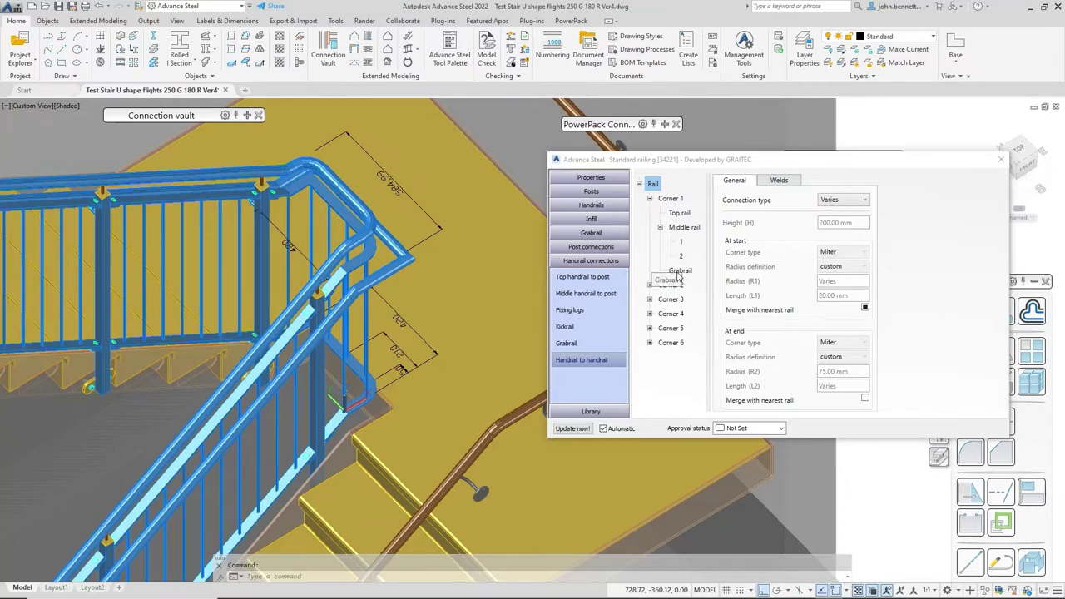
middle_click_drag(307, 499, 273, 418)
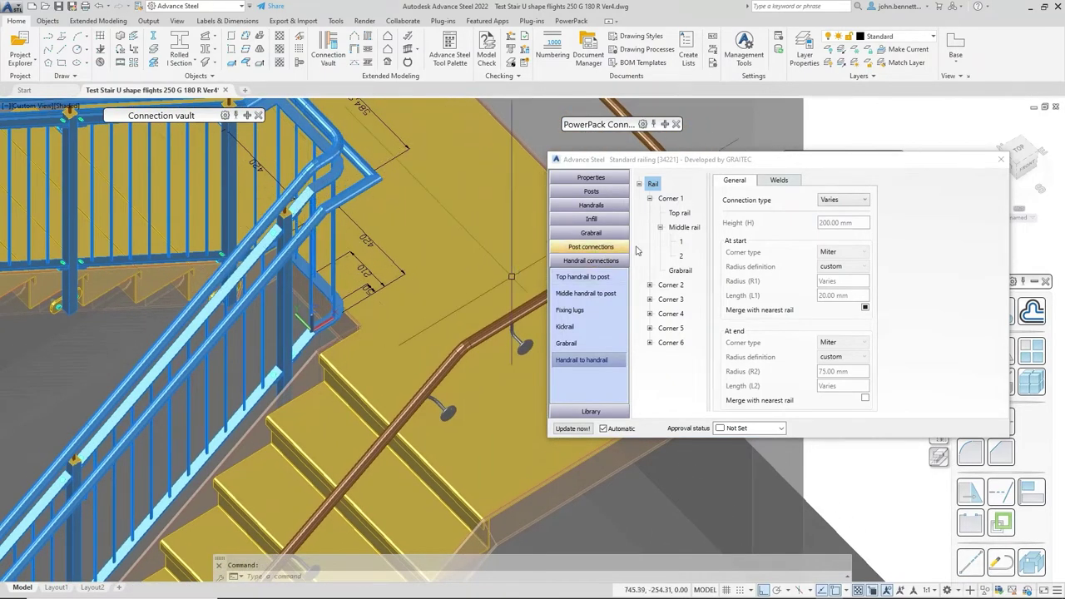
Step: Review the connection settings of corner 2's top rail and middle rail
left_click(650, 286)
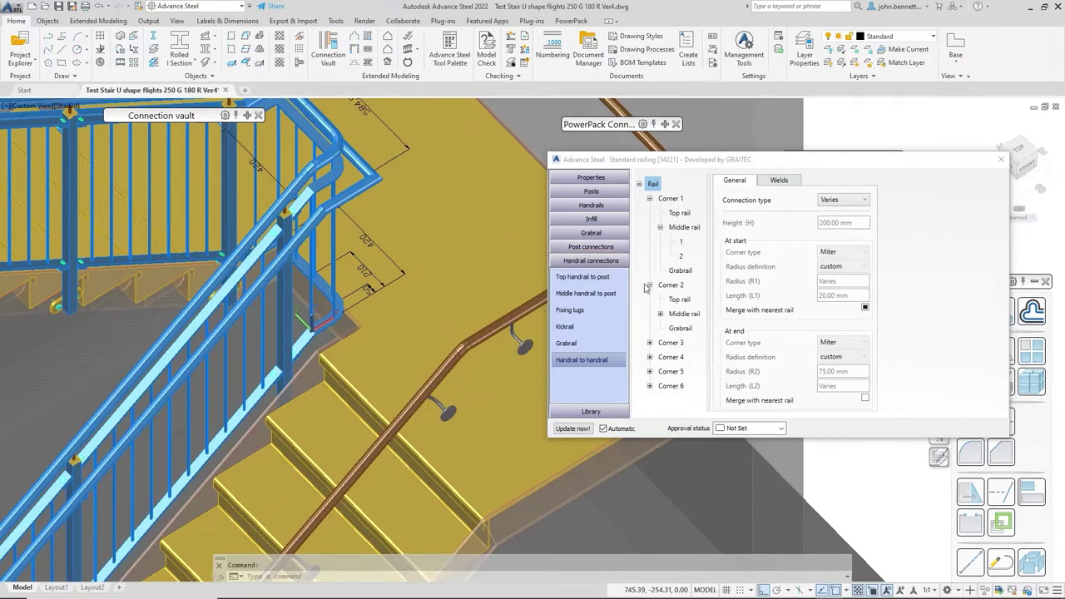
left_click(678, 300)
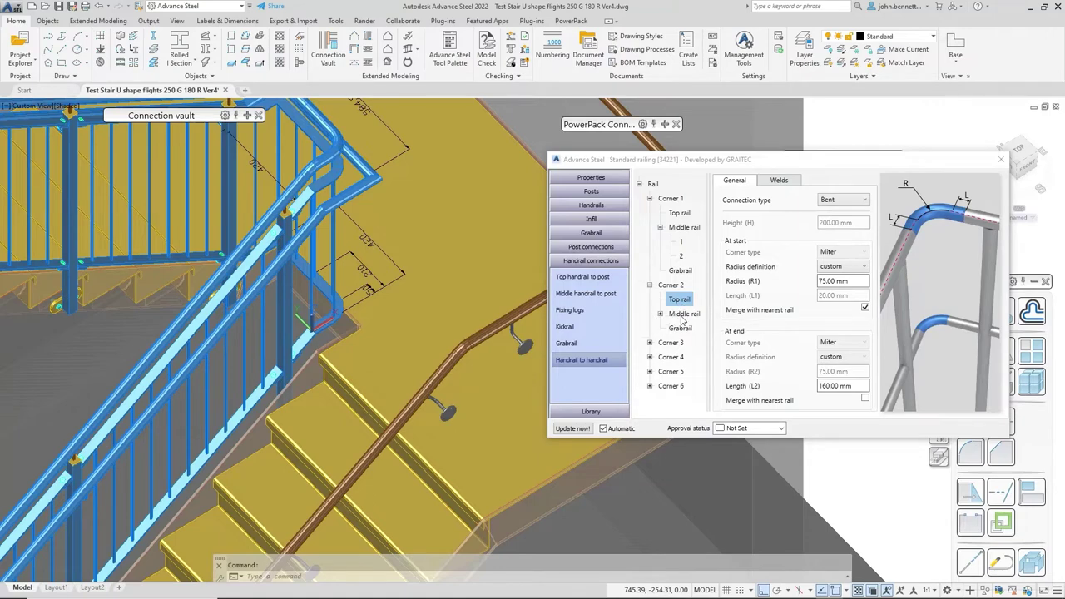
left_click(676, 315)
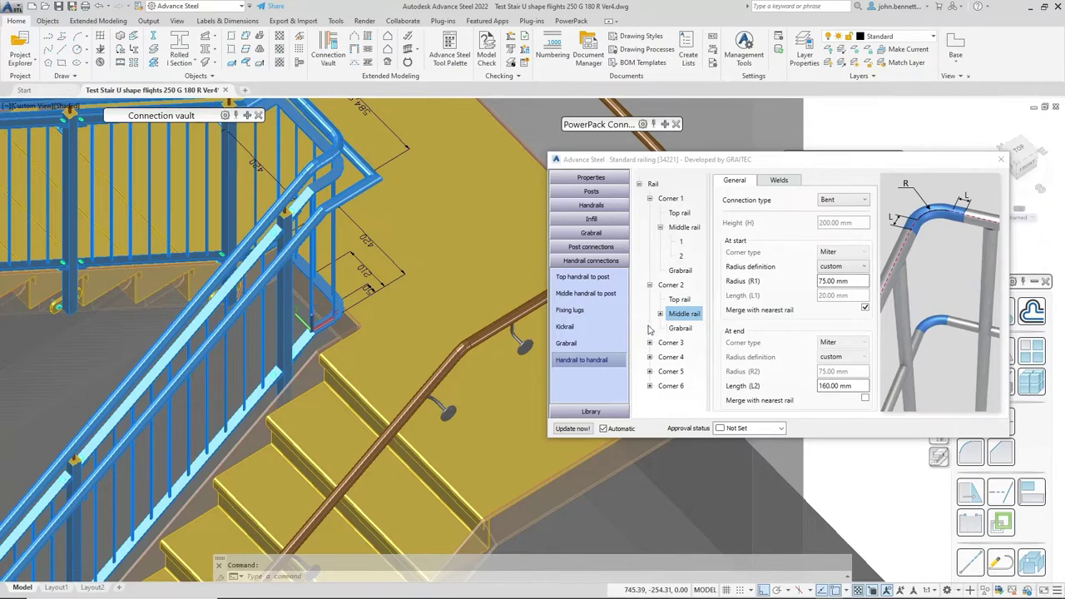
Step: Change the connection type of corner 2's grabrail to Bent
left_click(680, 328)
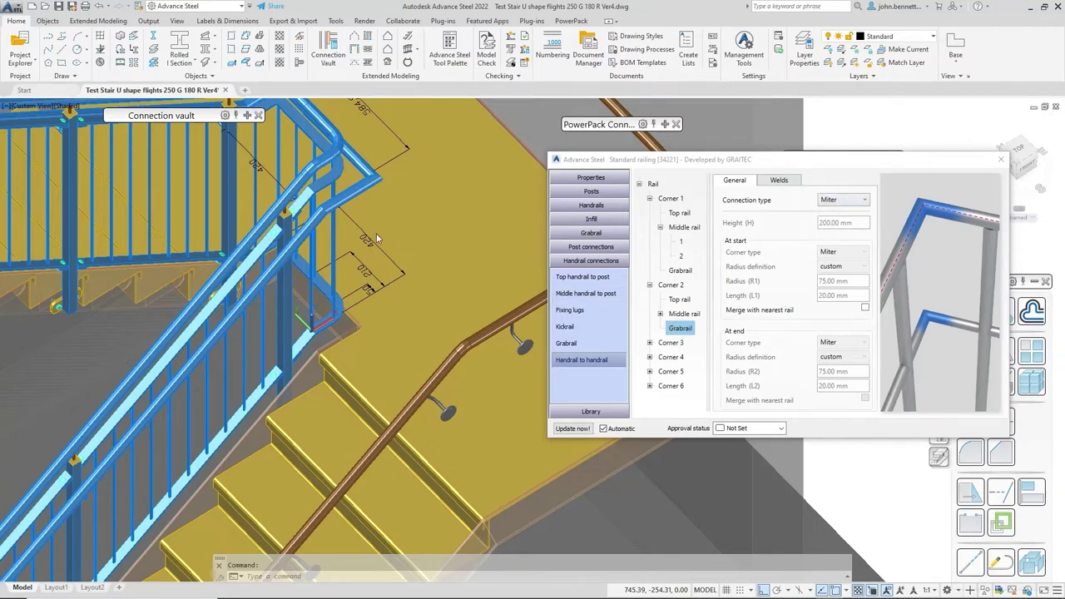
left_click(833, 205)
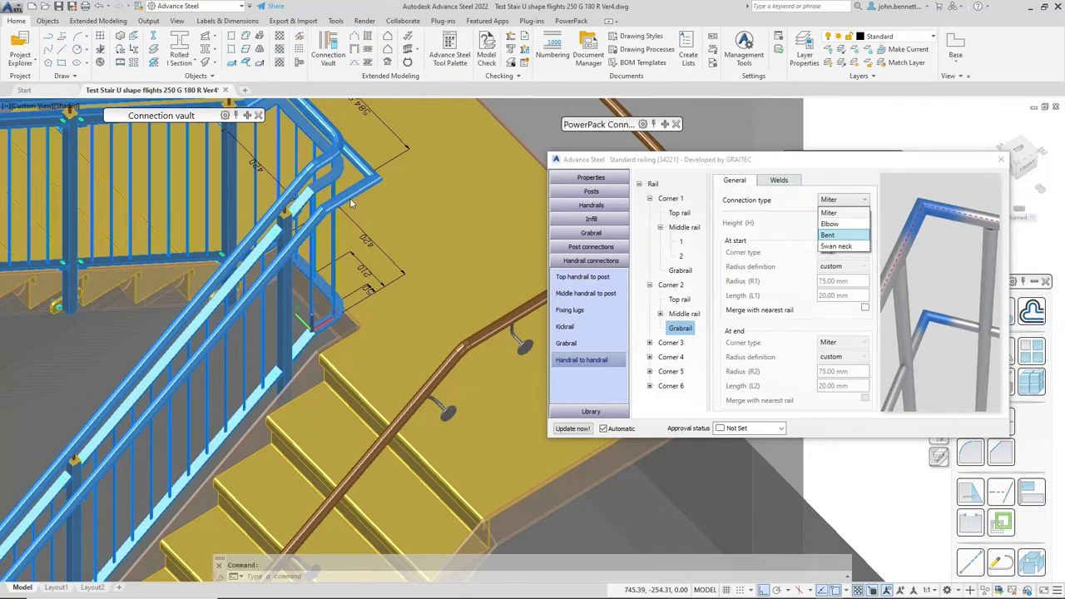
key("Return")
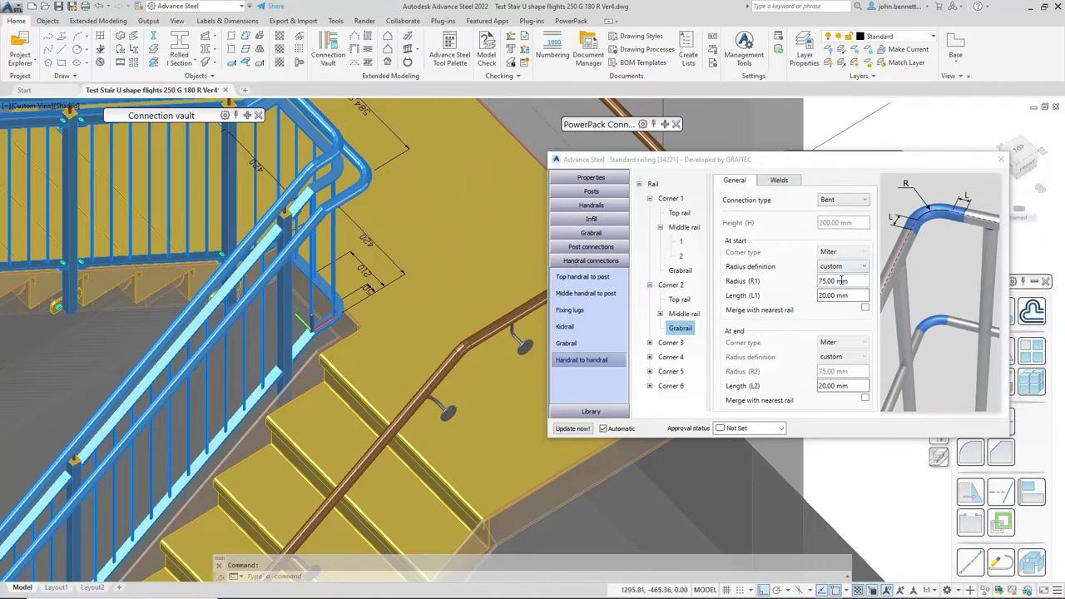
Step: Examine the bent grabrail piece at the landing corner and the separate rail segment adjoining it
scroll(359, 197, "up", 3)
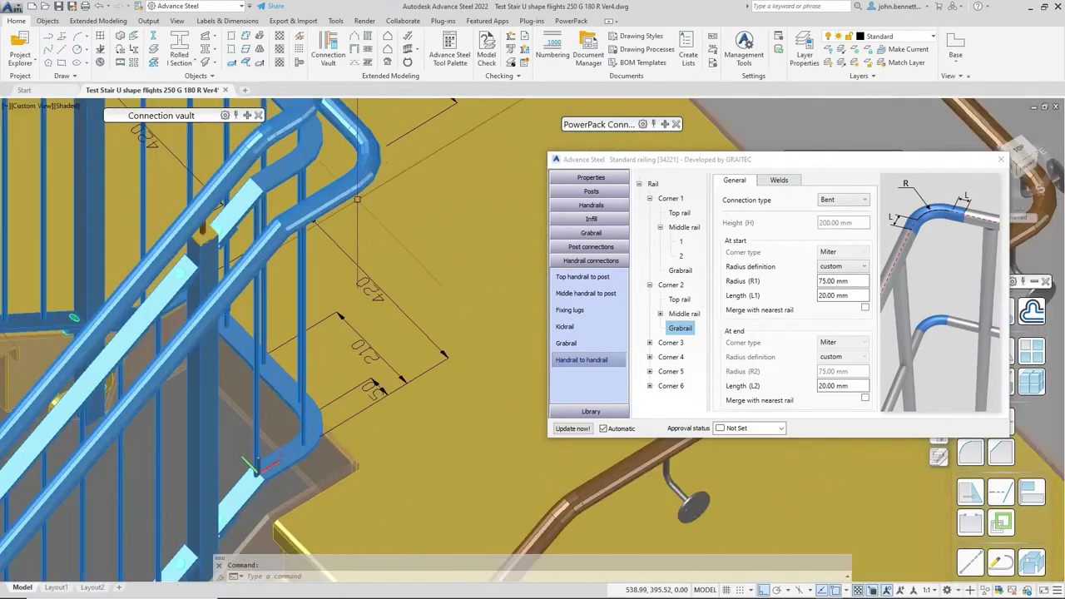
scroll(359, 196, "up", 4)
left_click(367, 180)
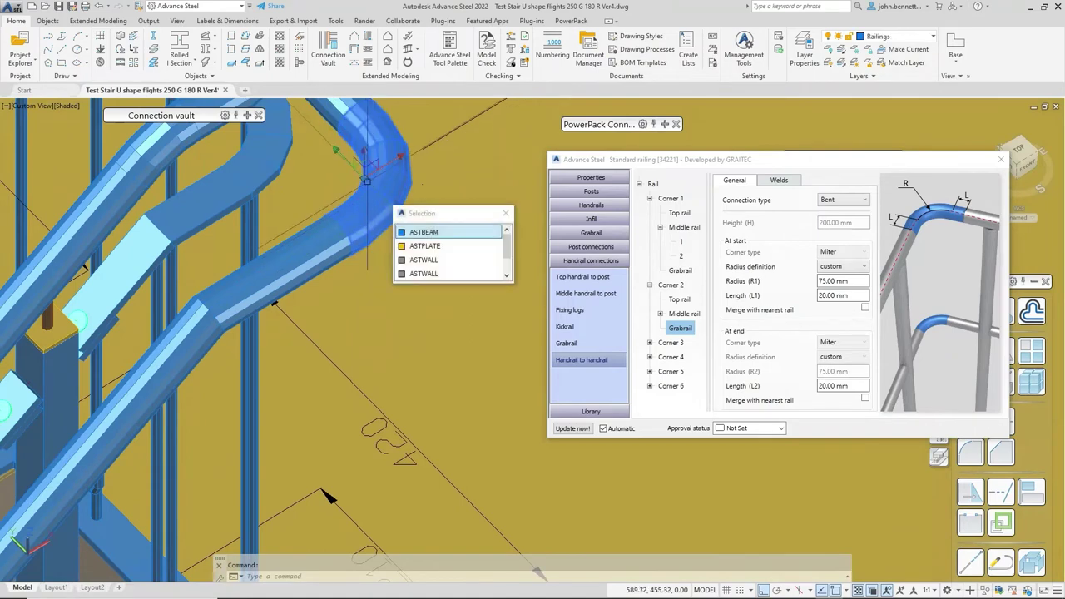
middle_click_drag(367, 180, 363, 221, "shift")
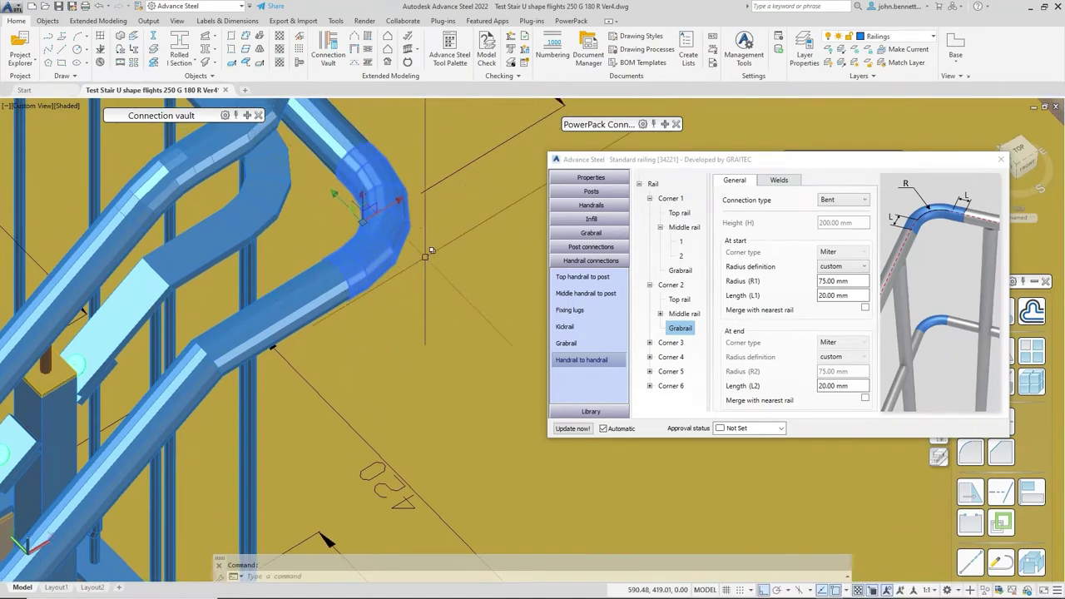
left_click(285, 306)
middle_click_drag(321, 209, 381, 313)
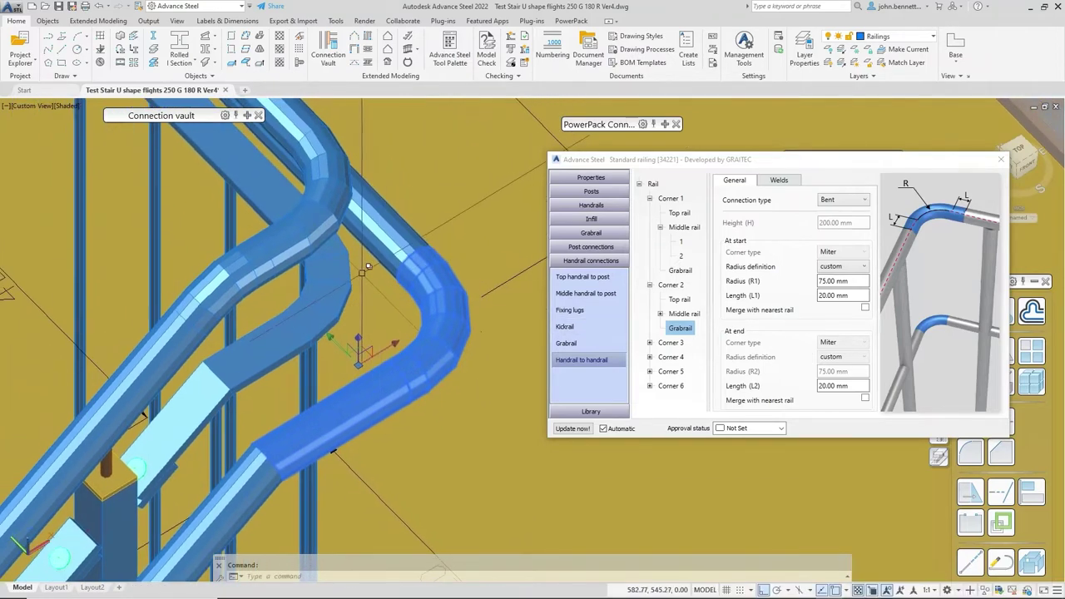
middle_click_drag(361, 275, 377, 240)
key("Escape")
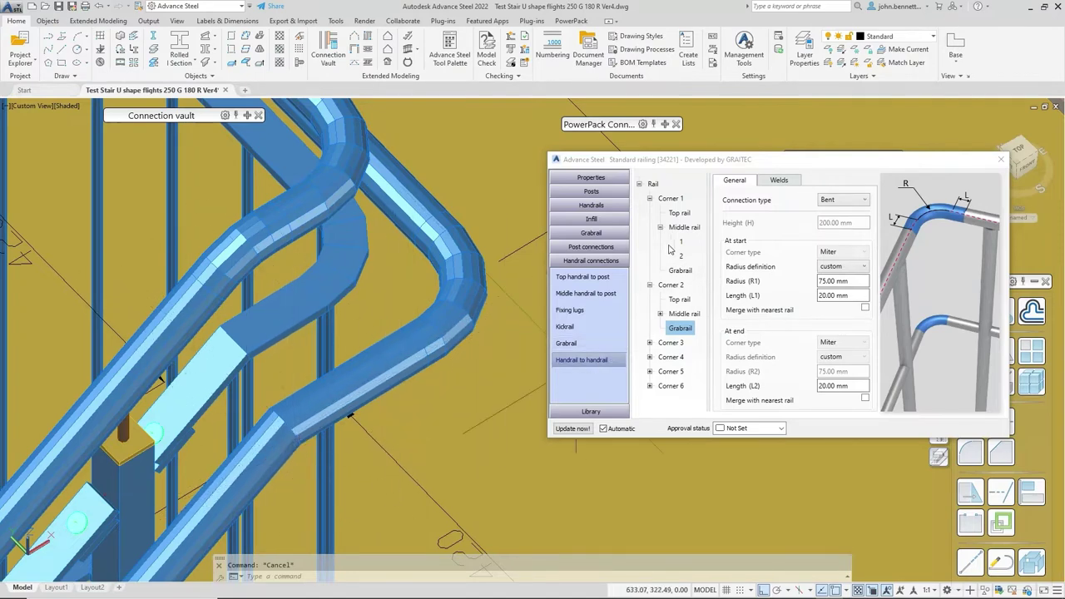
Step: Check the connection type options of corner 1's grabrail, leaving Miter selected
left_click(681, 272)
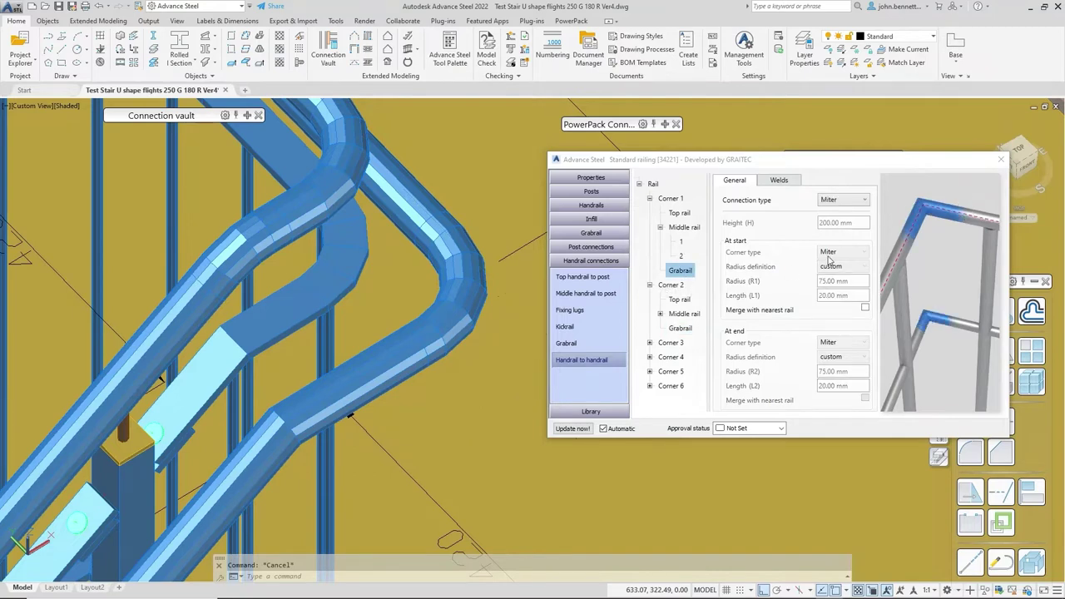
left_click(839, 201)
left_click(835, 210)
Step: Inspect the straight grabrail segment between the two landing corners from the opposite side
middle_click_drag(381, 306, 392, 399)
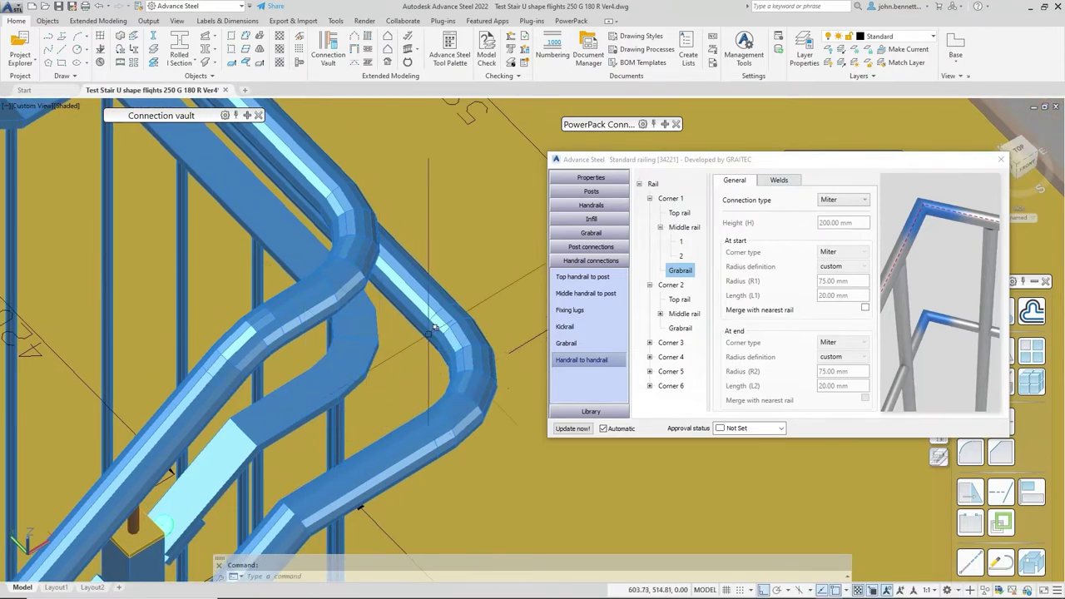
left_click(399, 289)
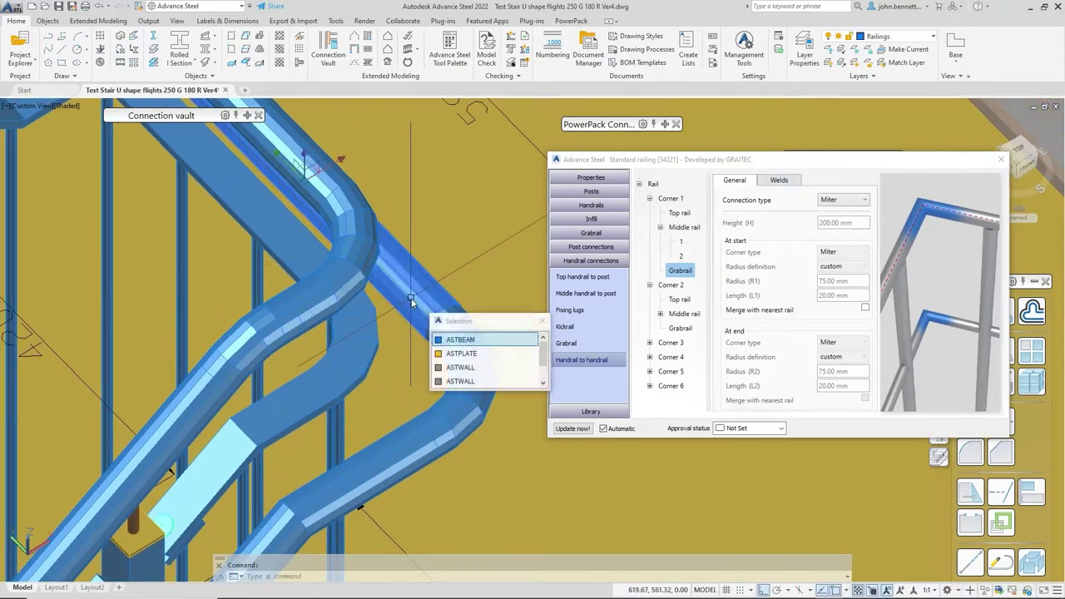
left_click(384, 378)
mouse_move(407, 367)
middle_mouse_down("shift")
mouse_move(317, 369)
mouse_move(270, 319)
mouse_move(335, 273)
middle_mouse_up("shift")
scroll(301, 347, "down", 2)
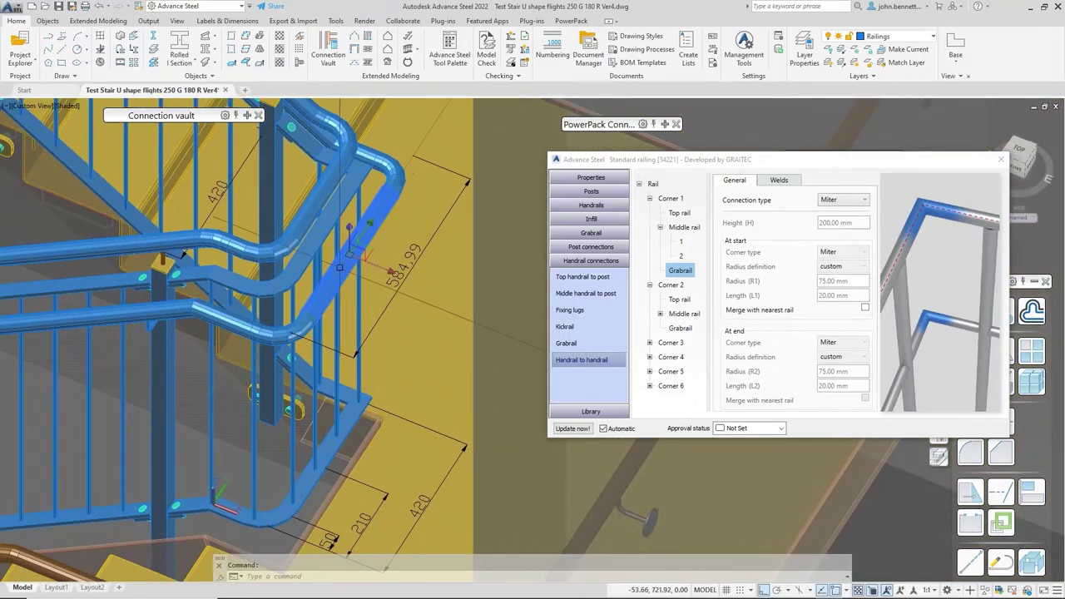
key("Escape")
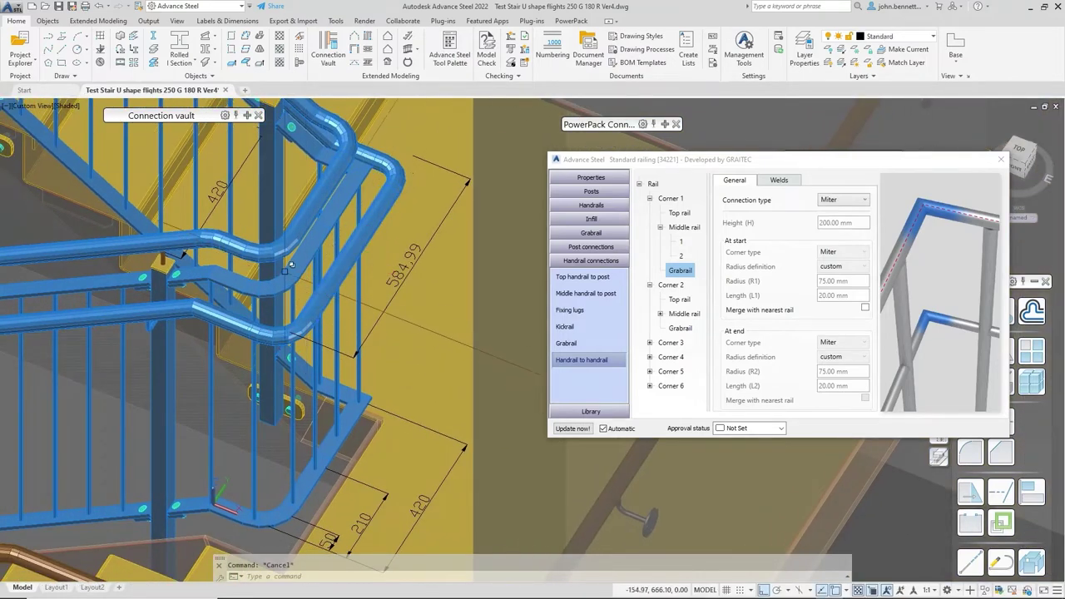
Step: Compare the top rail's merged bend with the middle rail and grabrail bends at the same landing corner
scroll(291, 249, "up", 2)
left_click(295, 225)
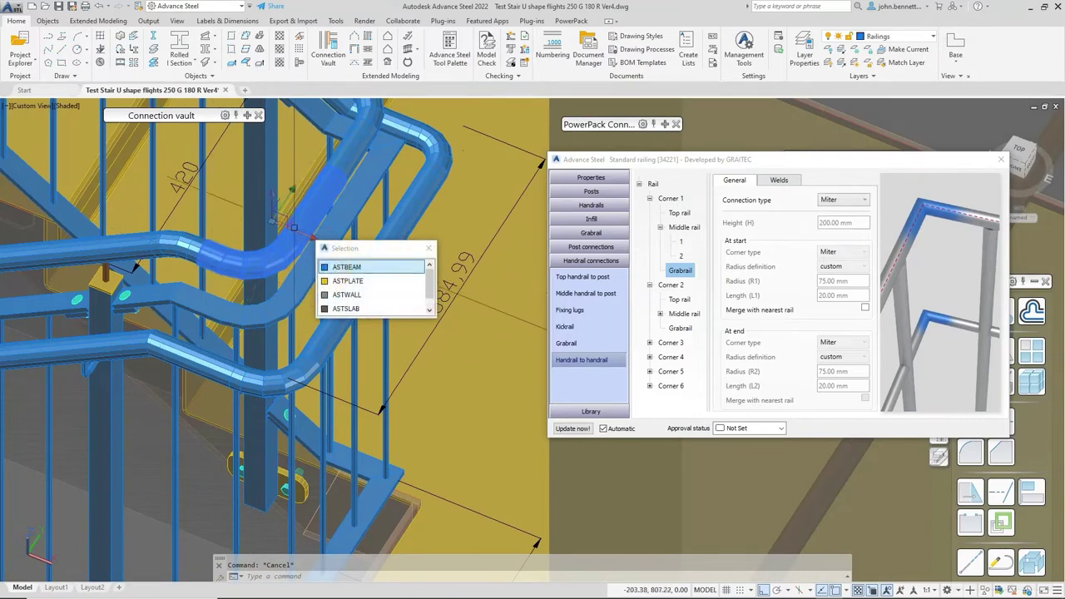
key("Escape")
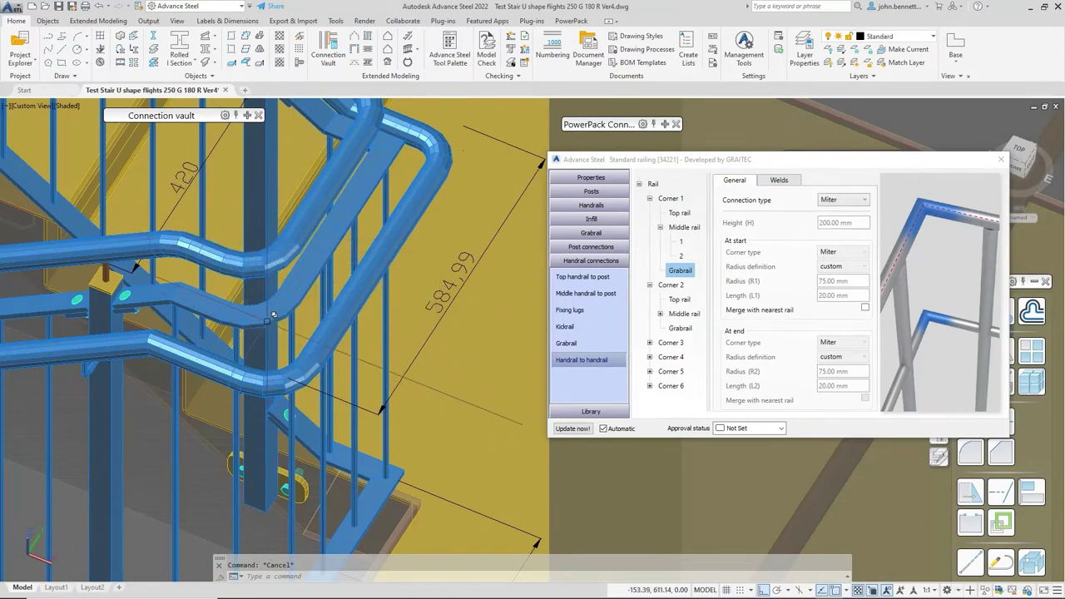
left_click(267, 321)
key("Escape")
middle_click_drag(275, 366, 313, 269)
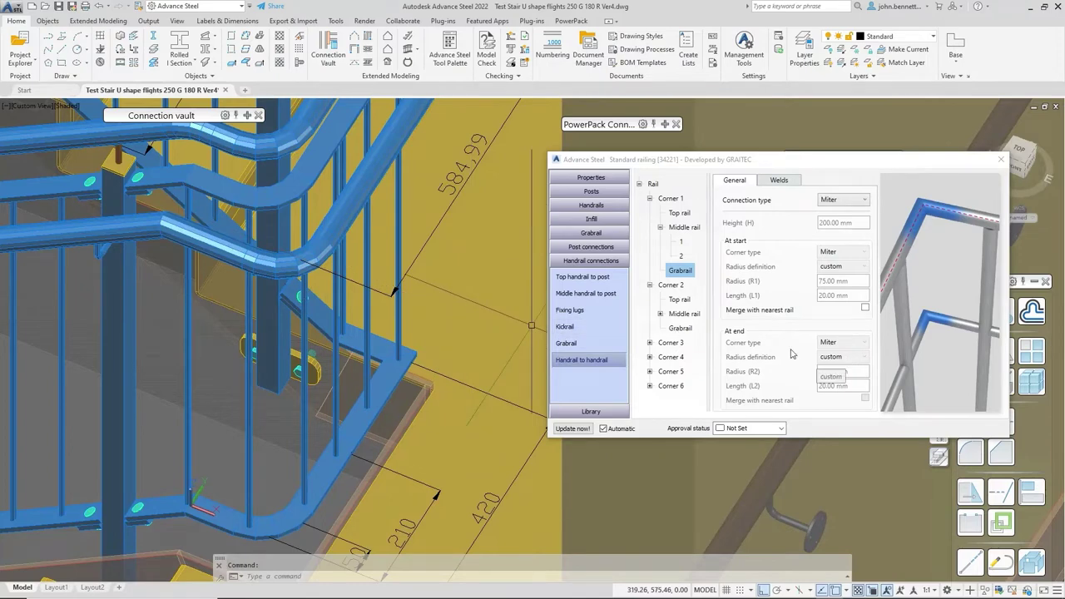
Step: Set the end length L2 of corner 2's grabrail bend to 160 mm
left_click(680, 329)
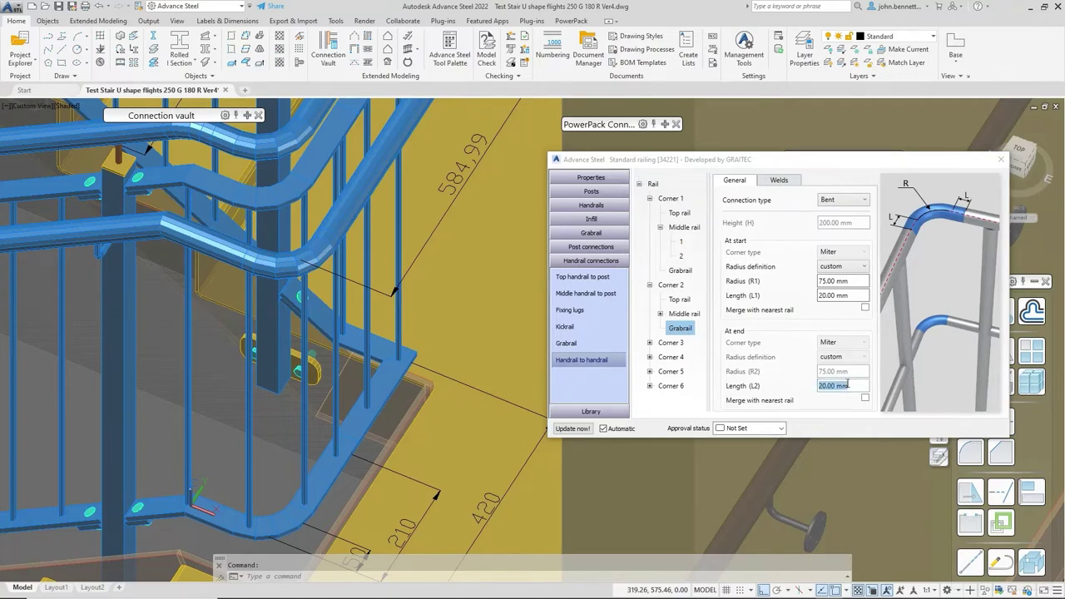
left_click_drag(857, 385, 797, 390)
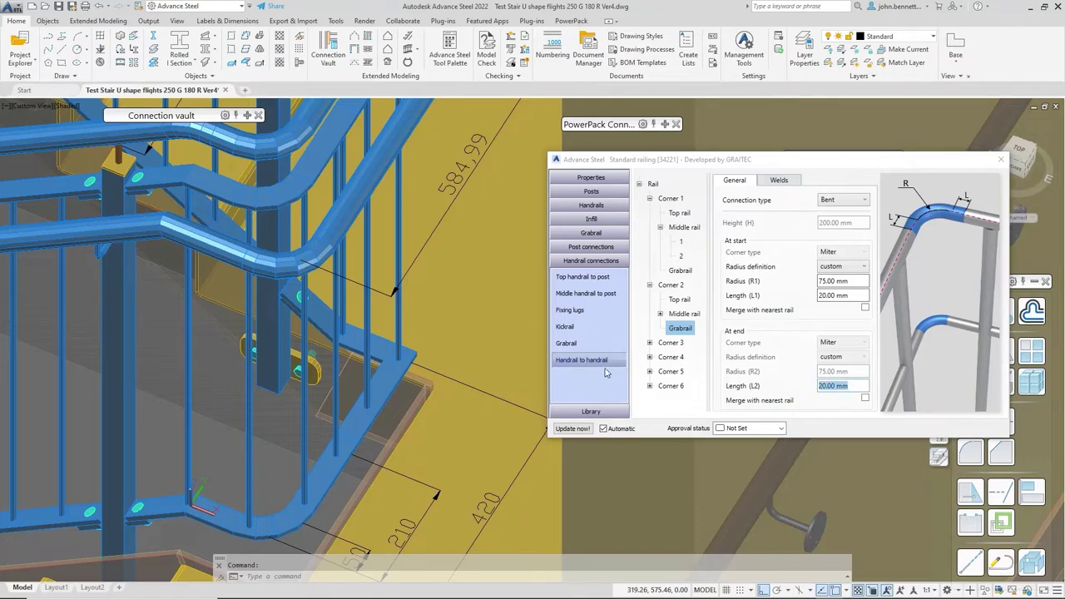
middle_click_drag(407, 406, 407, 346)
left_click(832, 385)
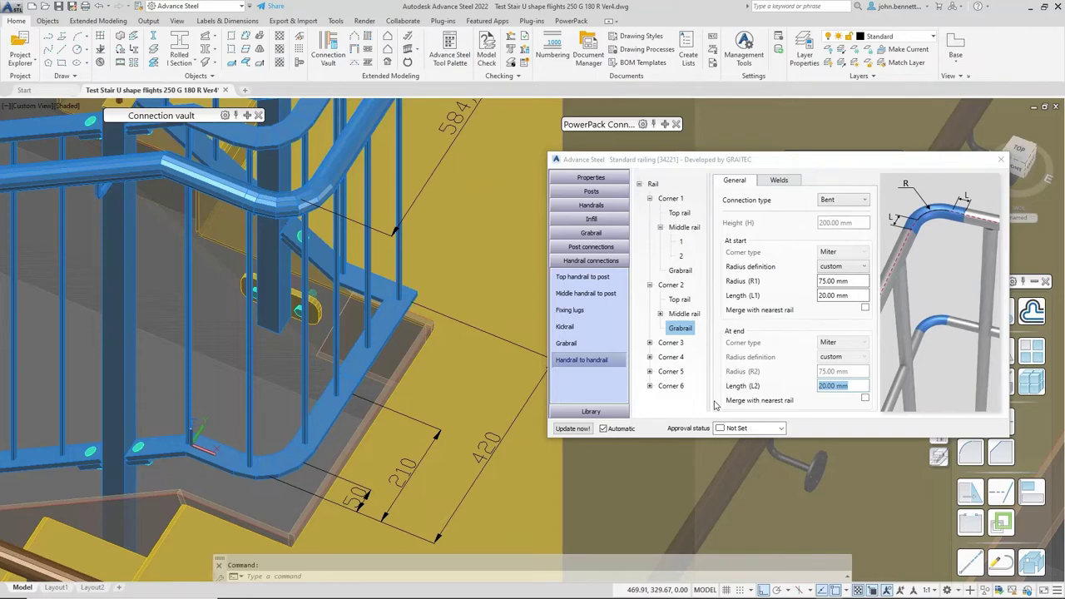
type("160")
key("Return")
Step: Inspect the lengthened grabrail bend against the landing corner dimensions and the bottom rail's bend
left_click(284, 200)
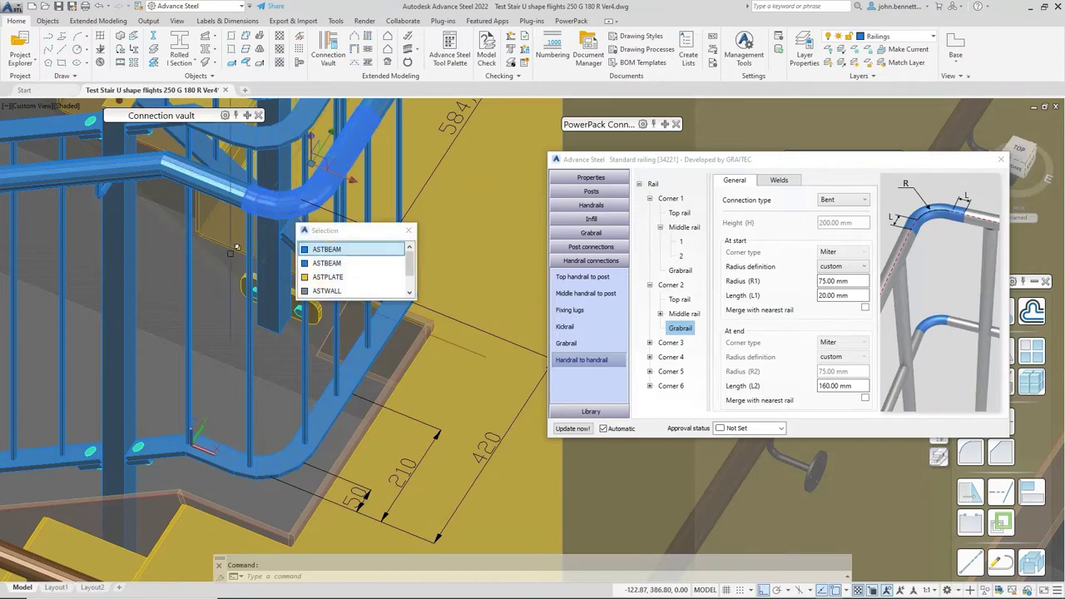
key("Escape")
scroll(211, 281, "down", 1)
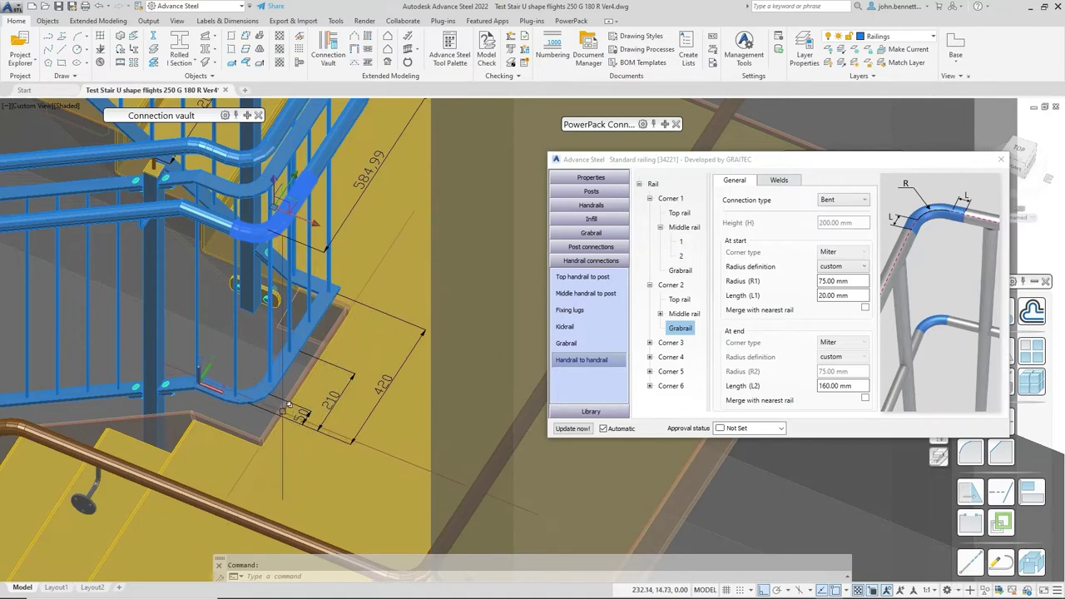
scroll(284, 406, "up", 2)
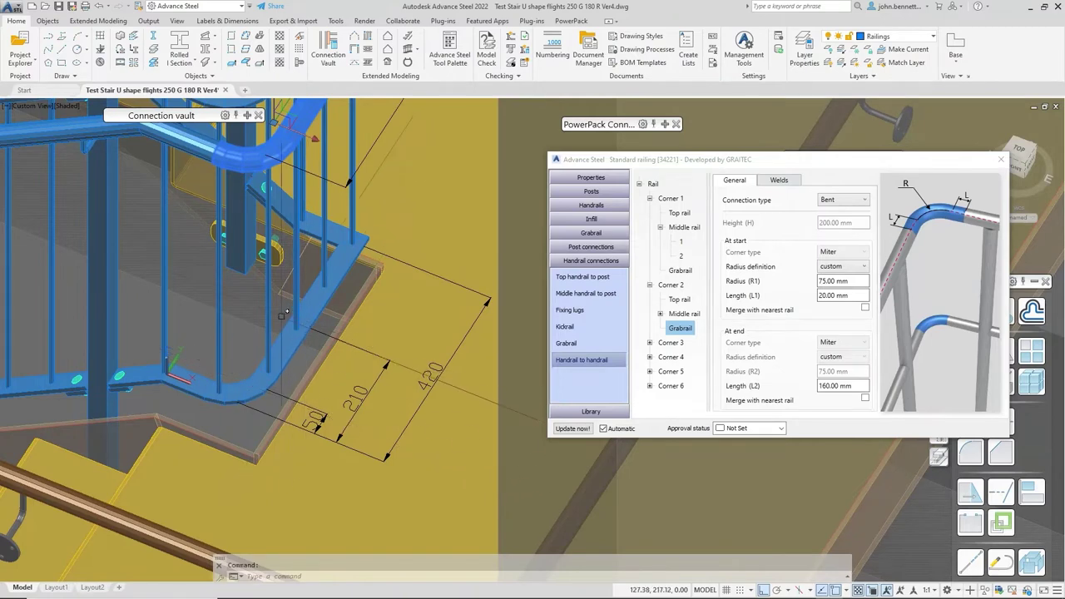
middle_click_drag(250, 320, 233, 399)
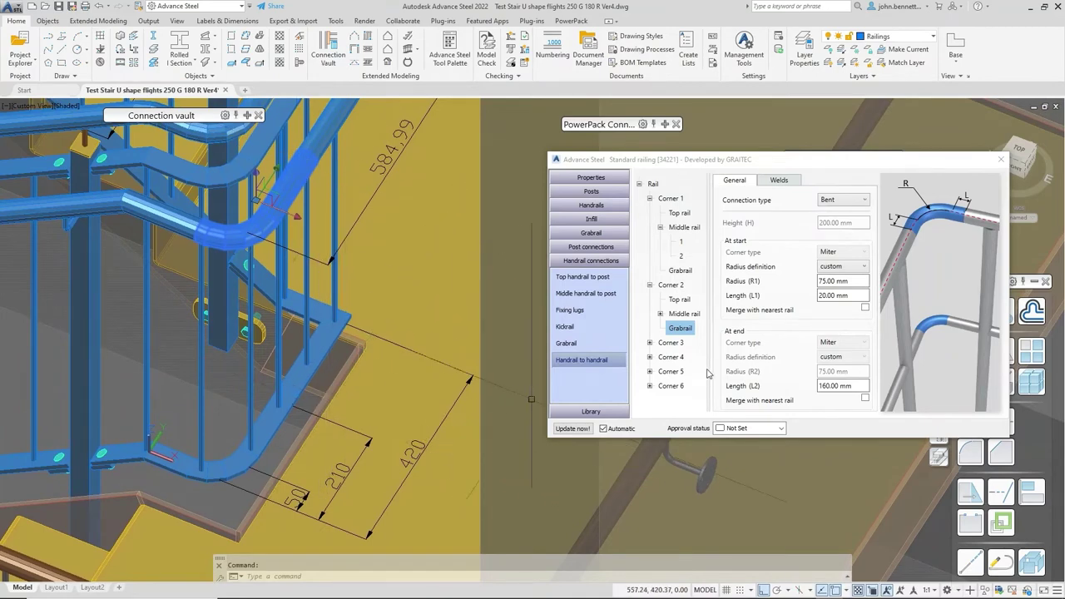
Step: Set the start radius R1 of corner 2's grabrail bend to 50 mm and check the corner in the model
left_click_drag(851, 283, 772, 286)
type("50")
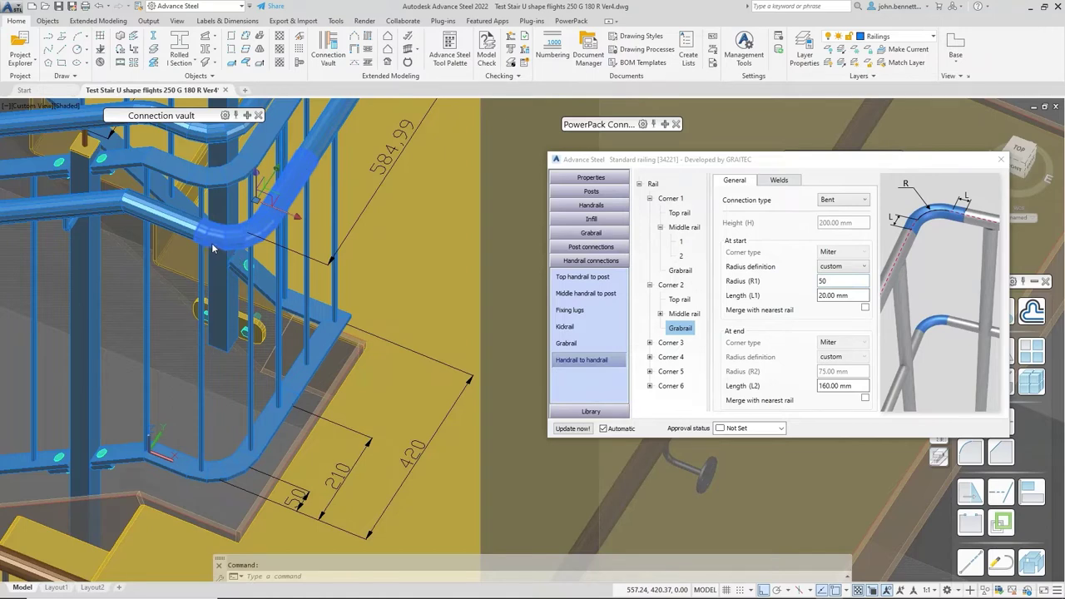
key("Return")
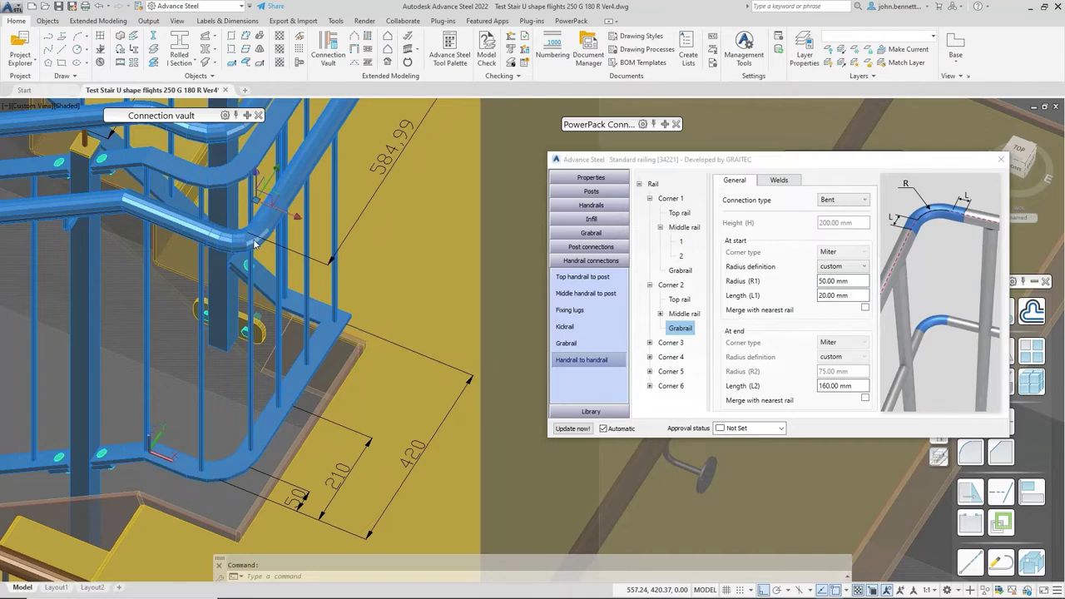
left_click(282, 187)
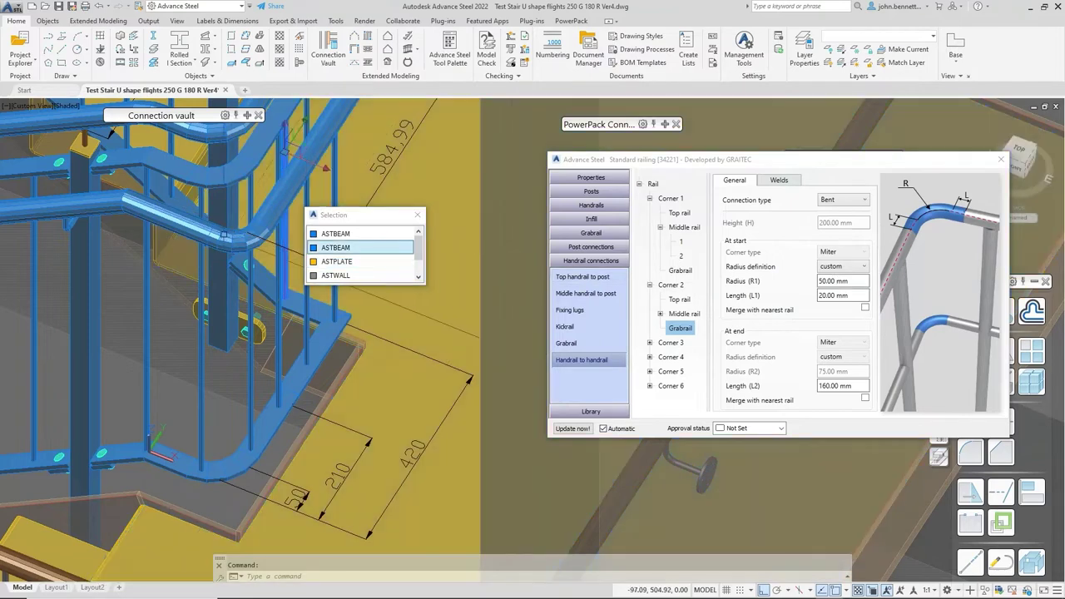
Step: Set corner 2's grabrail bend to a 75 mm start radius R1 and a 135 mm end length L2
left_click(843, 282)
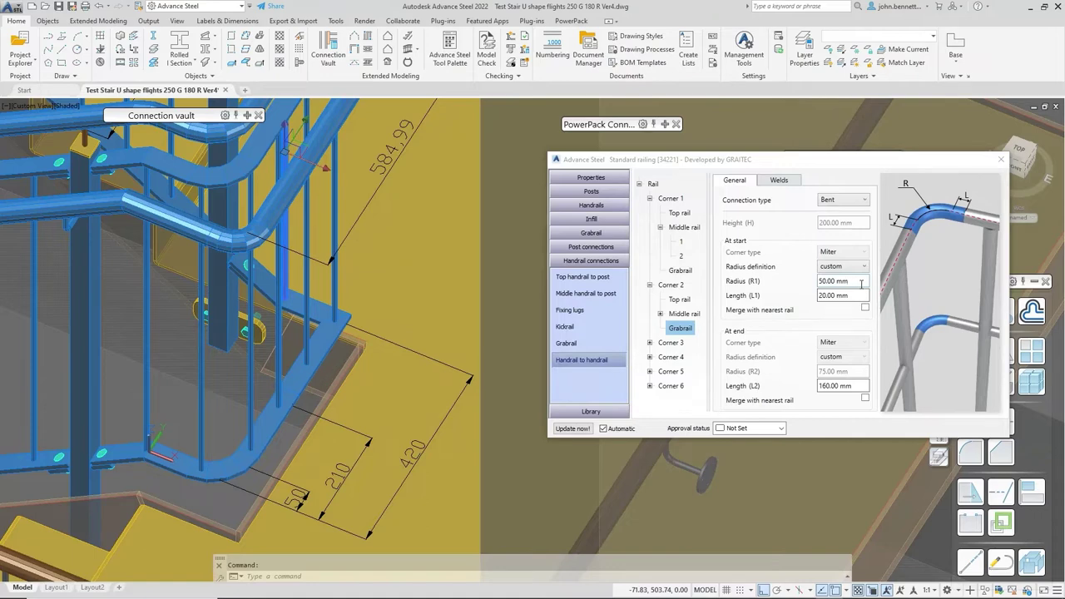
left_click_drag(863, 285, 780, 277)
type("75")
left_click(837, 391)
left_click_drag(858, 388, 798, 391)
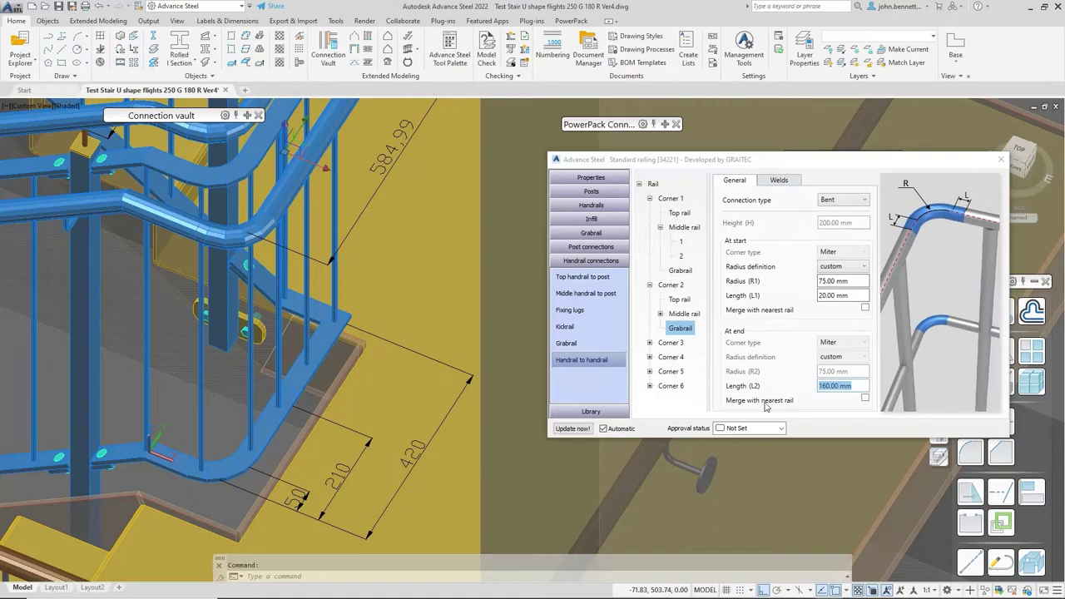
type("135")
key("Return")
Step: Set the start length L1 of corner 2's grabrail bend to 100 mm and check the bend segment in the model
left_click(837, 295)
left_click_drag(851, 295, 793, 299)
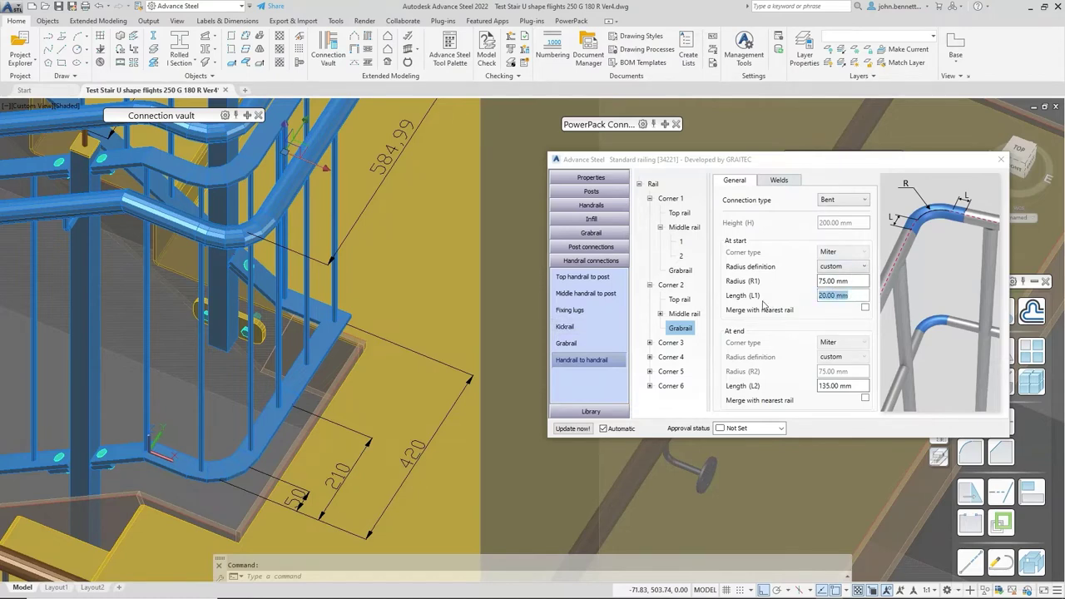
type("100")
key("Return")
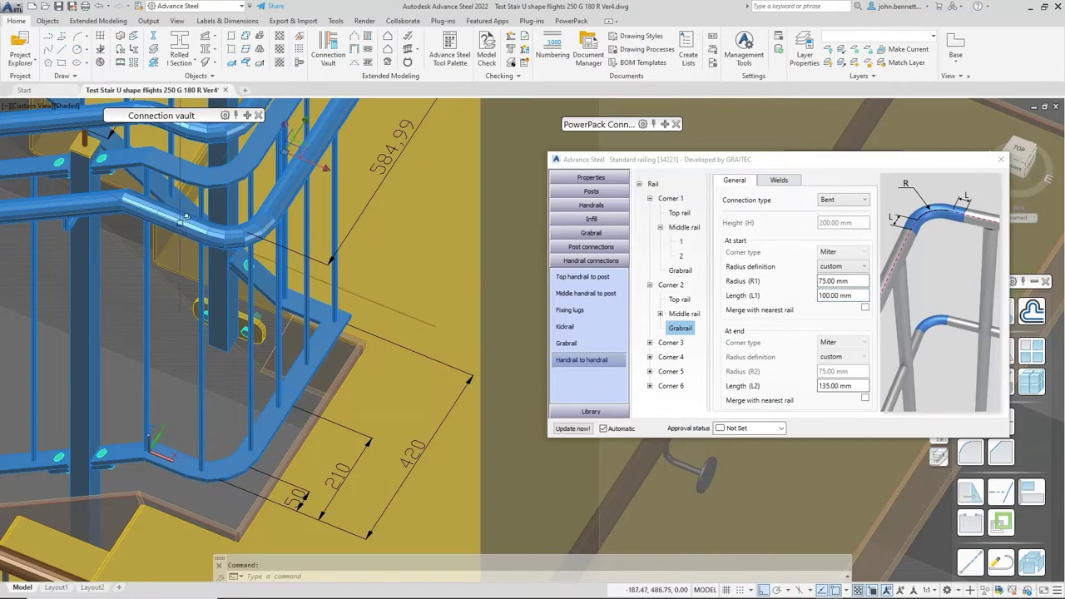
left_click(173, 221)
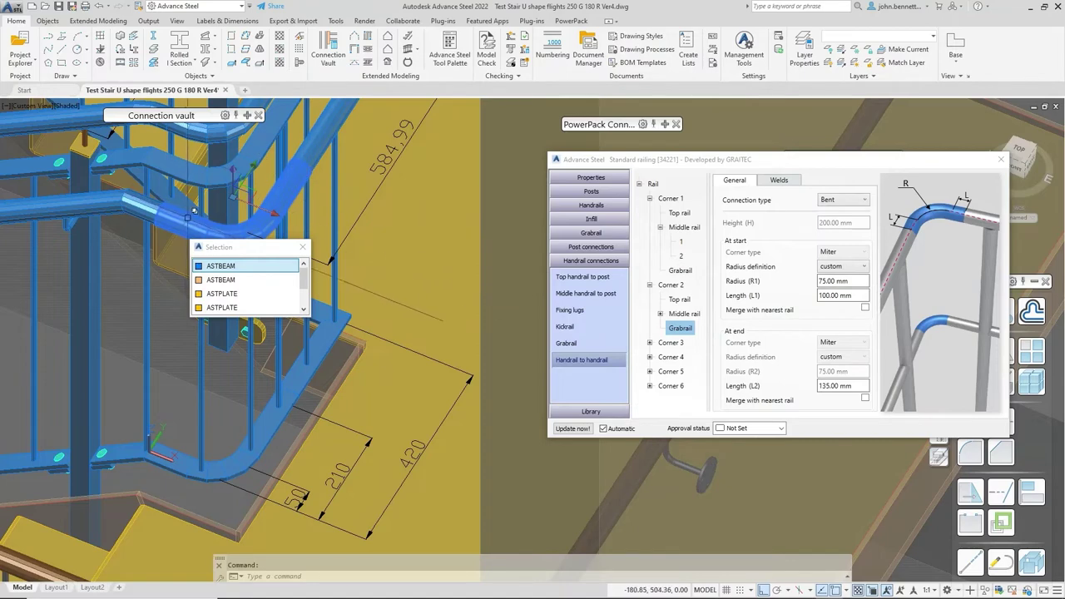
key("Escape")
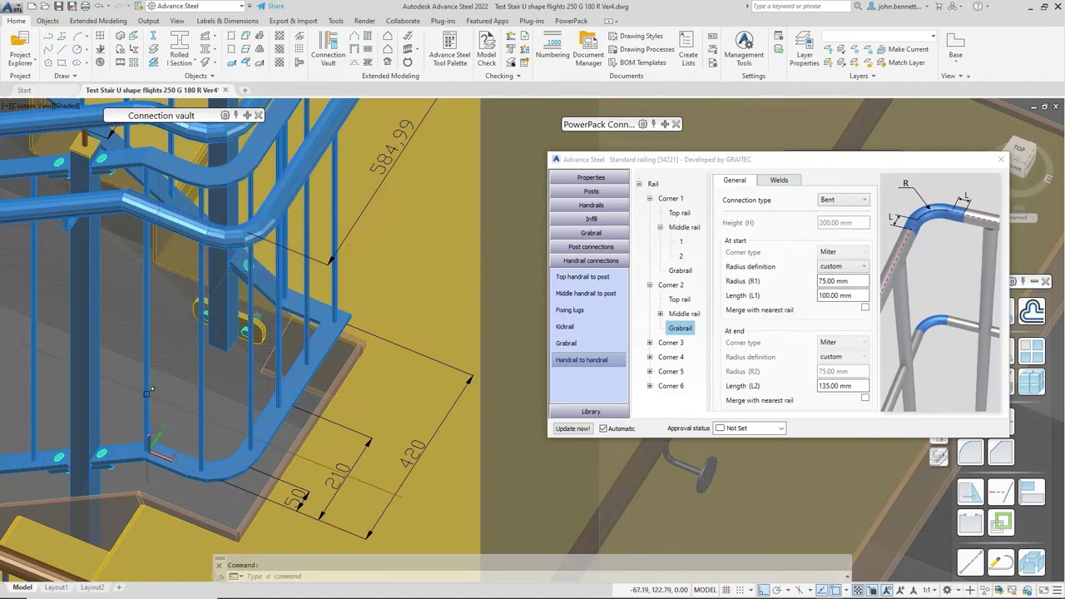
Step: Examine the grabrail segments around corner 1, where the lower flight meets the landing
left_click(140, 341)
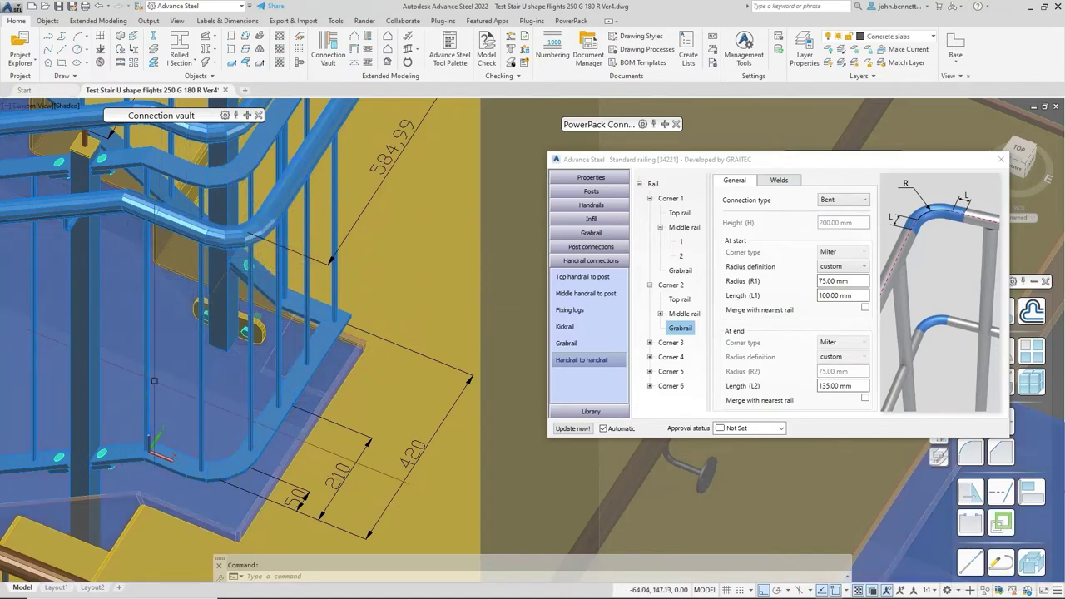
key("Escape")
left_click(114, 292)
left_click(152, 335)
middle_click_drag(125, 312, 355, 355)
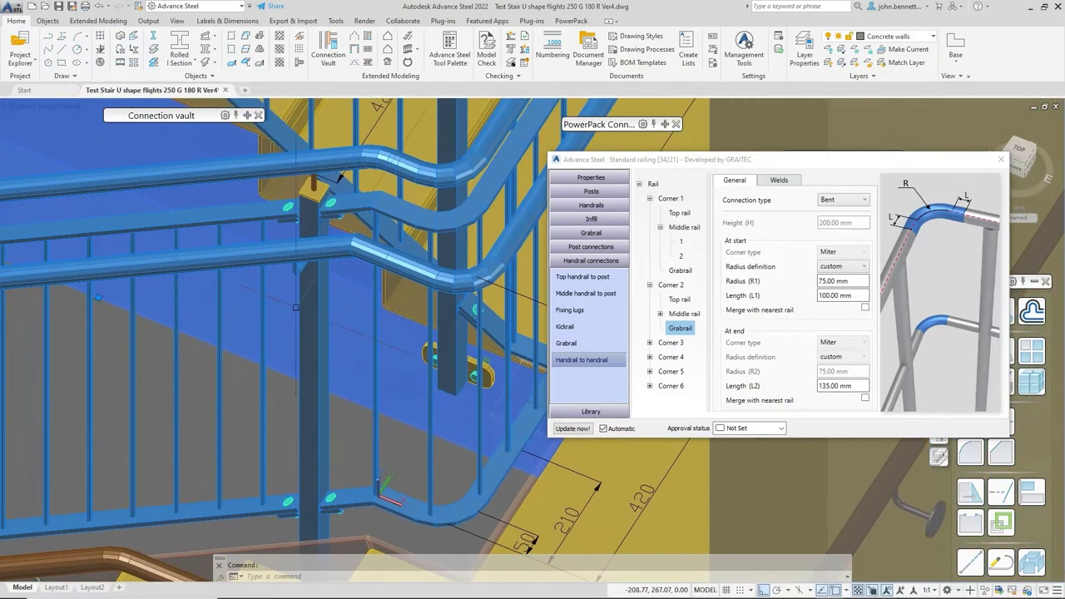
left_click(273, 268)
left_click(263, 260)
left_click(248, 257)
left_click(374, 242)
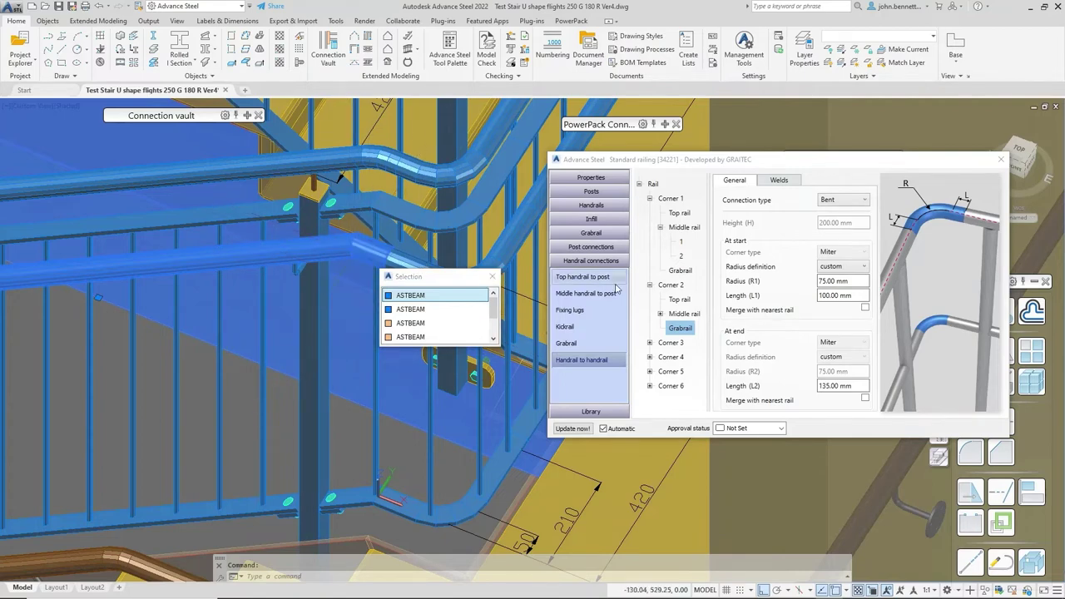
Step: Set the connection type of corner 1's grabrail to Bent
left_click(680, 271)
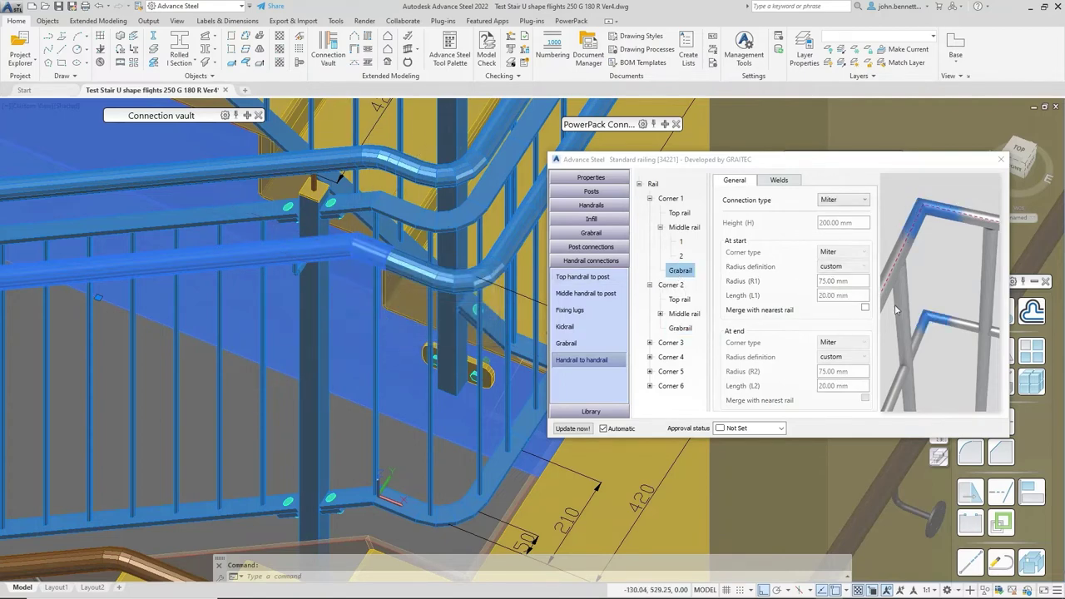
left_click(832, 201)
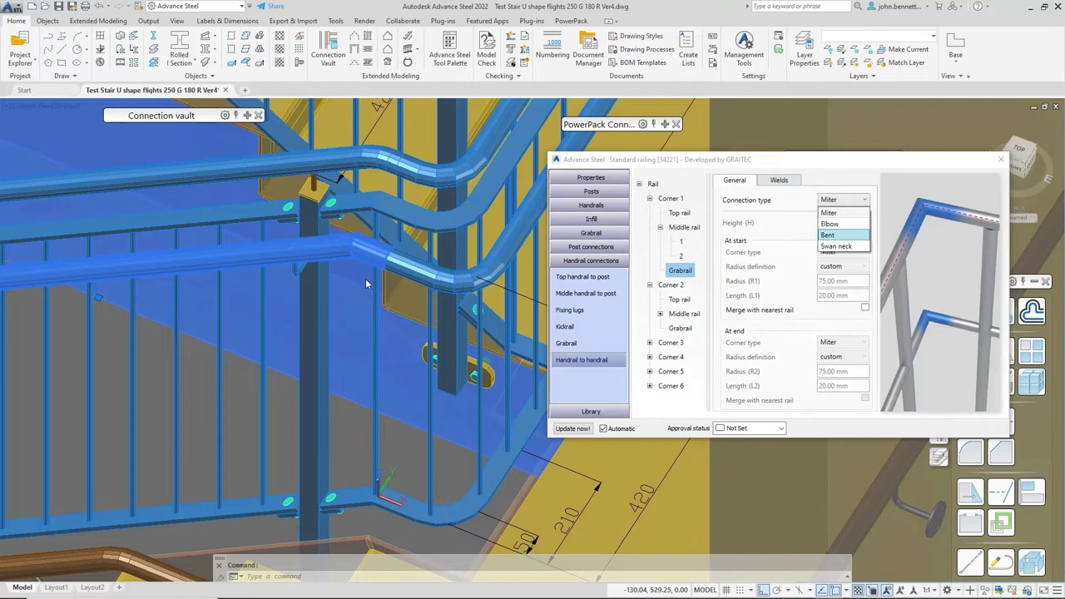
key("Return")
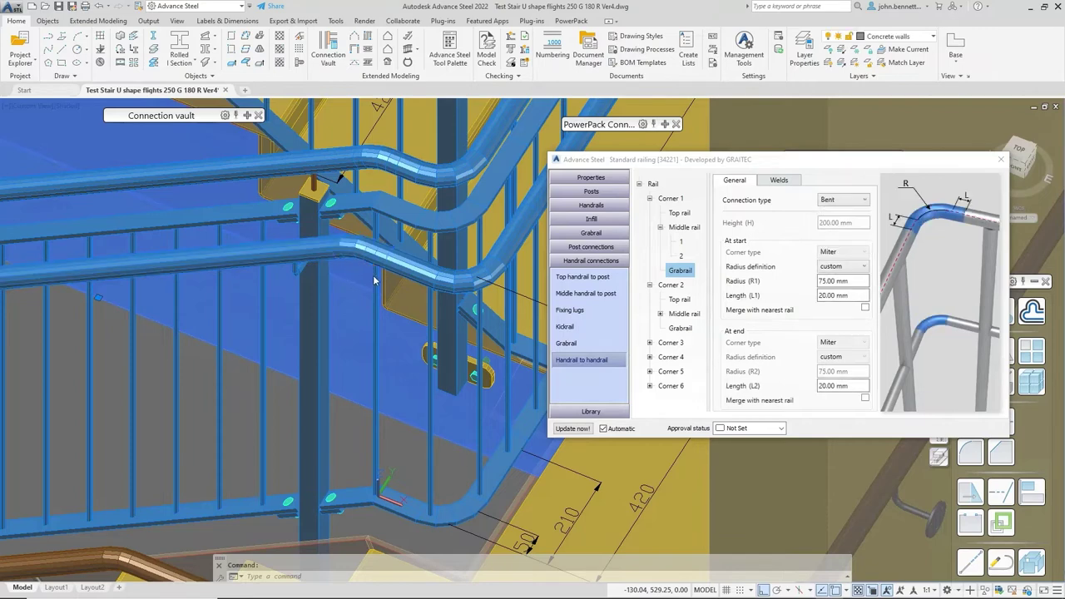
Step: Merge the start of corner 1's grabrail bend with the nearest rail and check the bend's segments
scroll(314, 246, "up", 3)
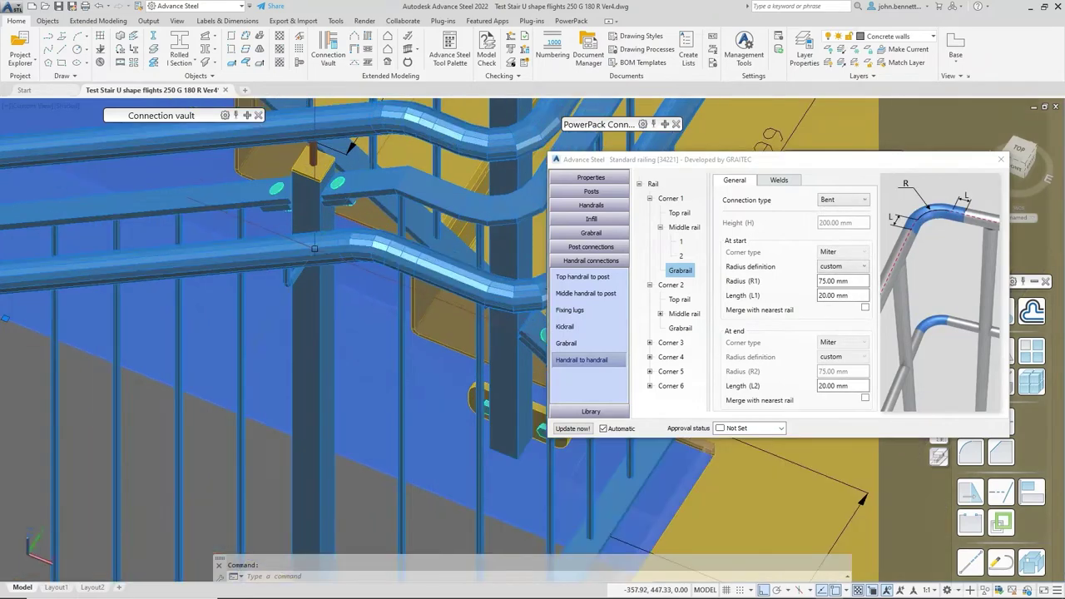
left_click(356, 243)
left_click(353, 245)
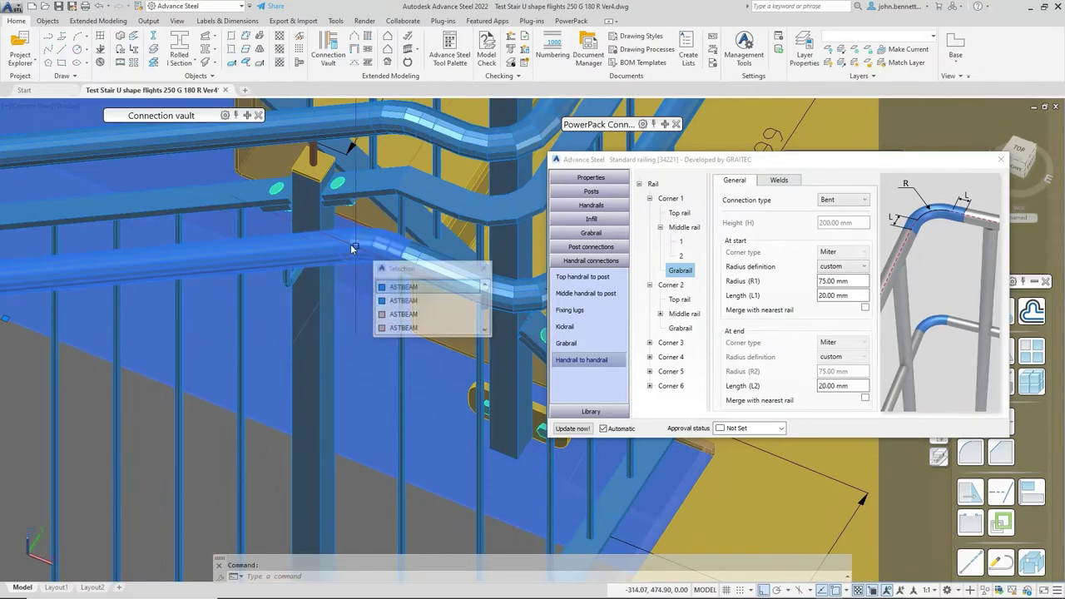
left_click(410, 250)
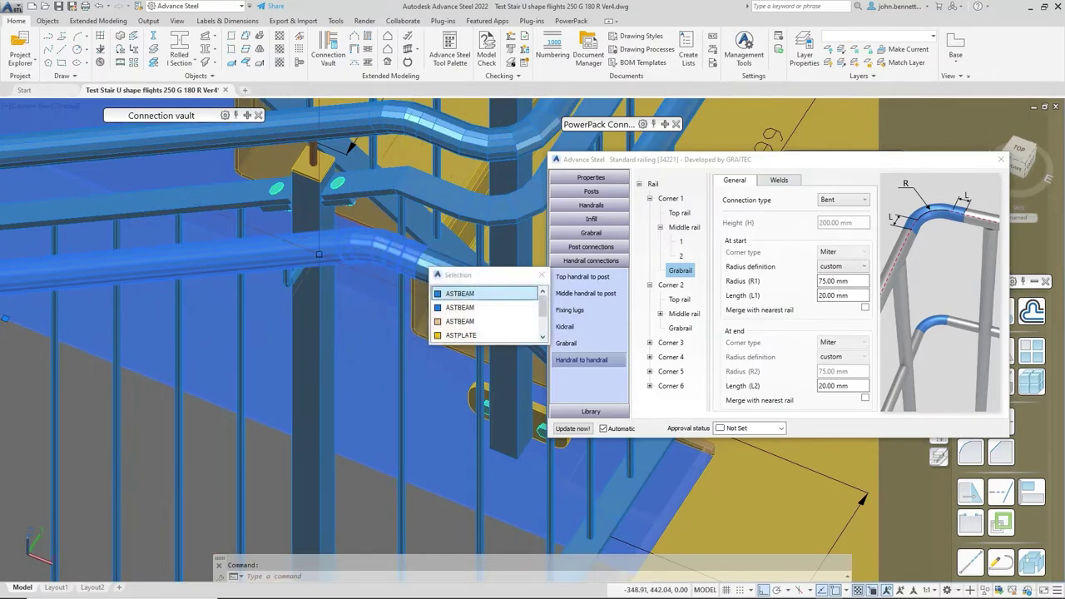
key("Escape")
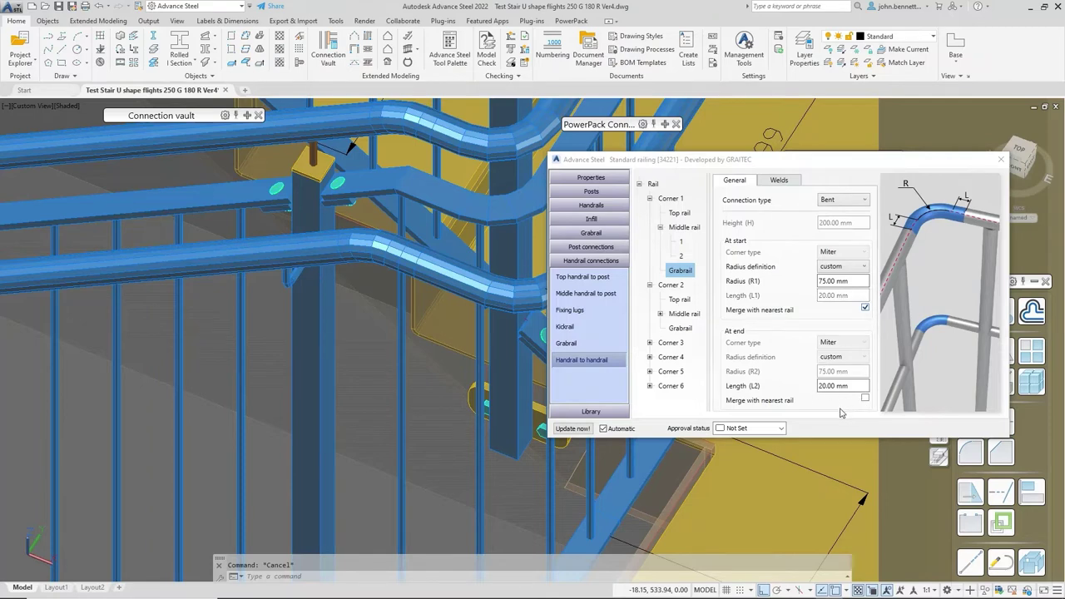
left_click(258, 246)
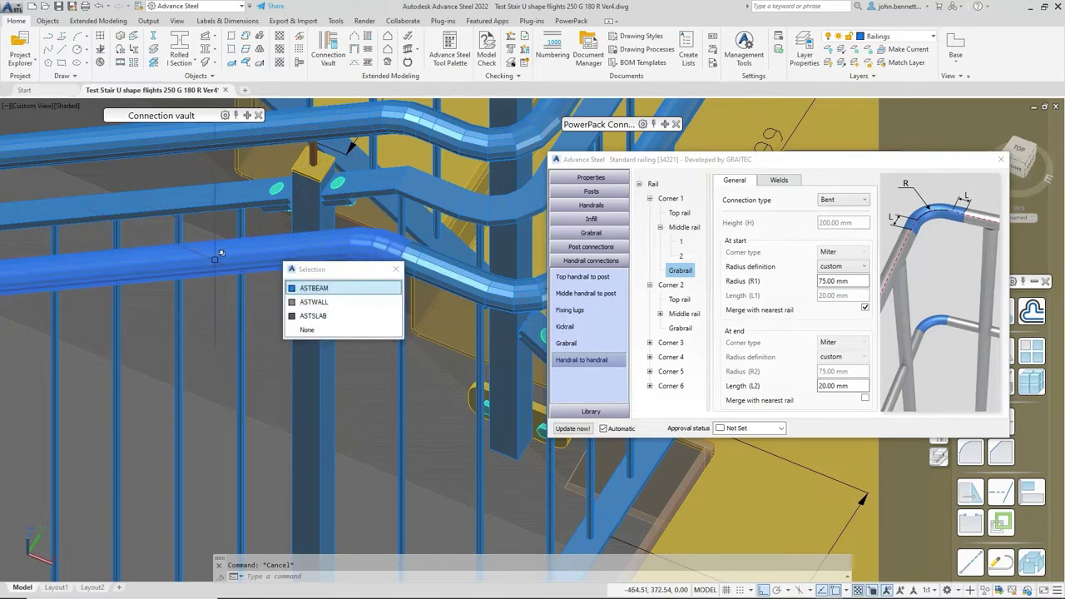
left_click(396, 271)
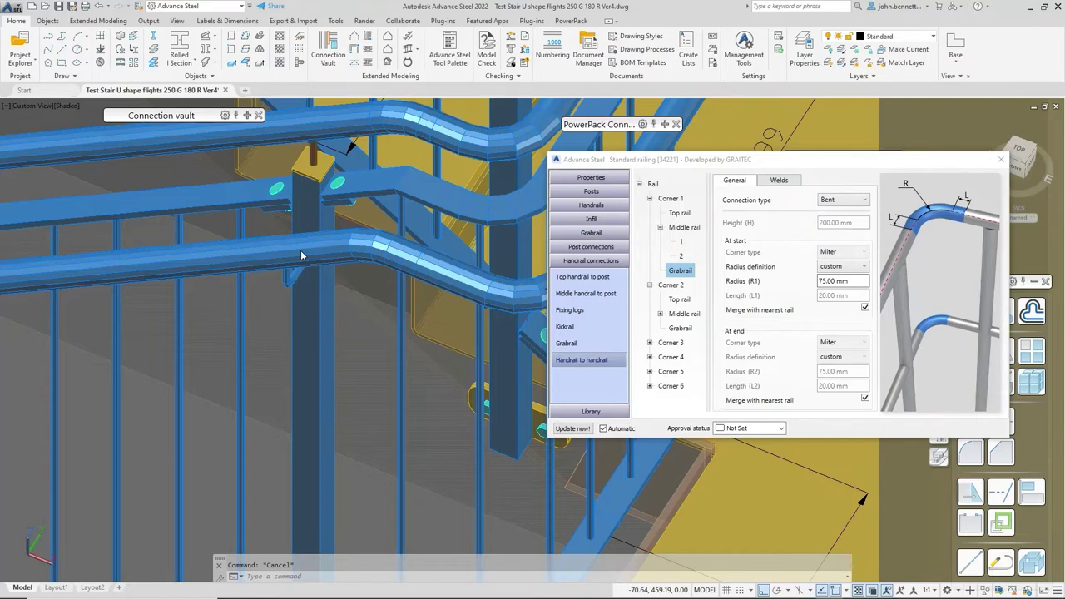
Step: Merge the end of corner 1's grabrail bend with the nearest rail and check both adjoining segments
left_click(258, 252)
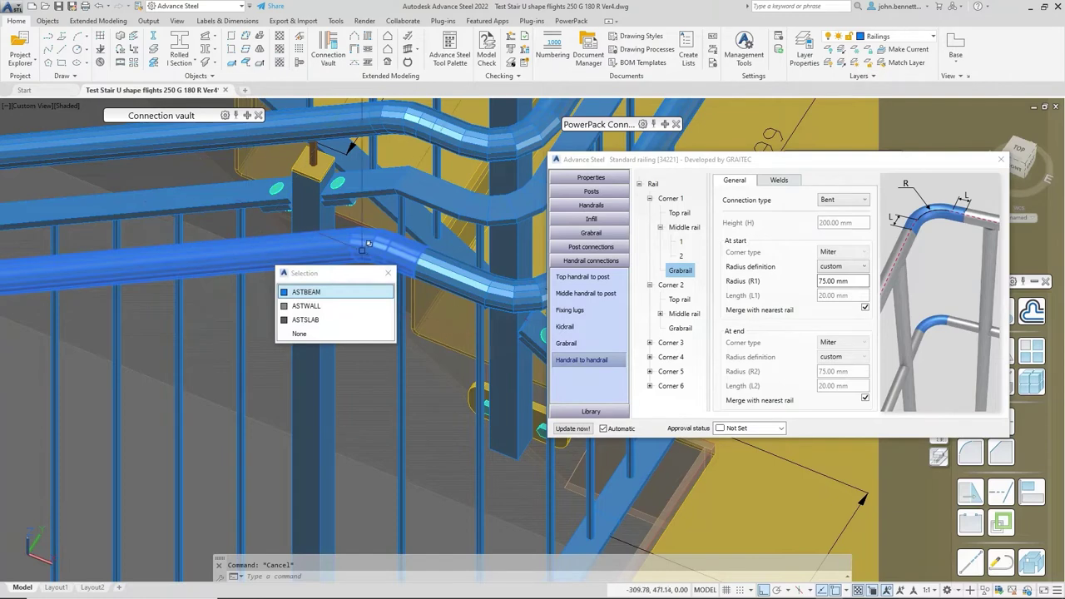
left_click(448, 287)
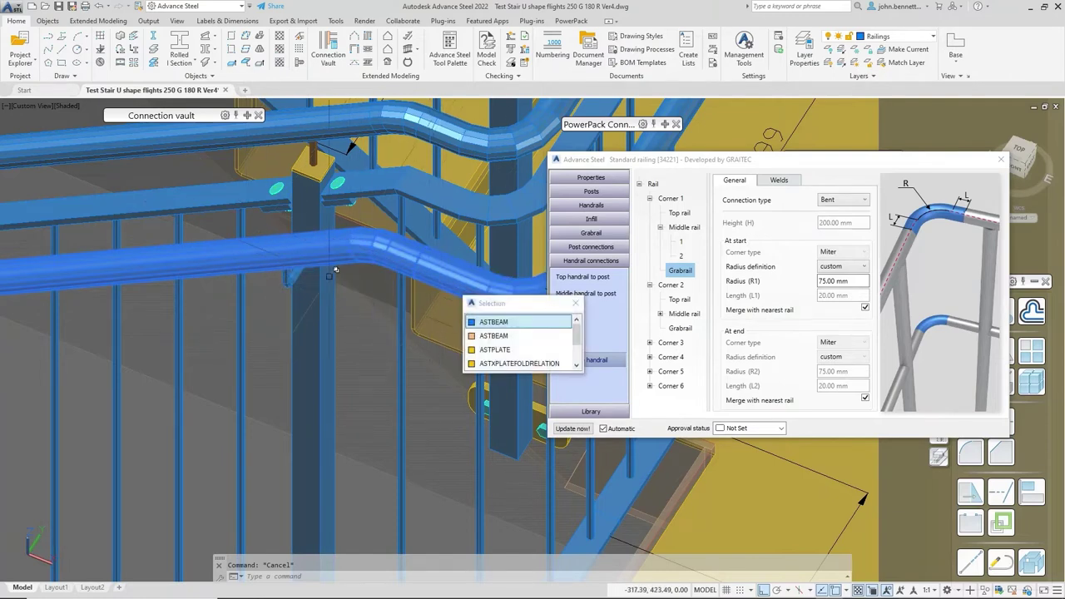
key("Escape")
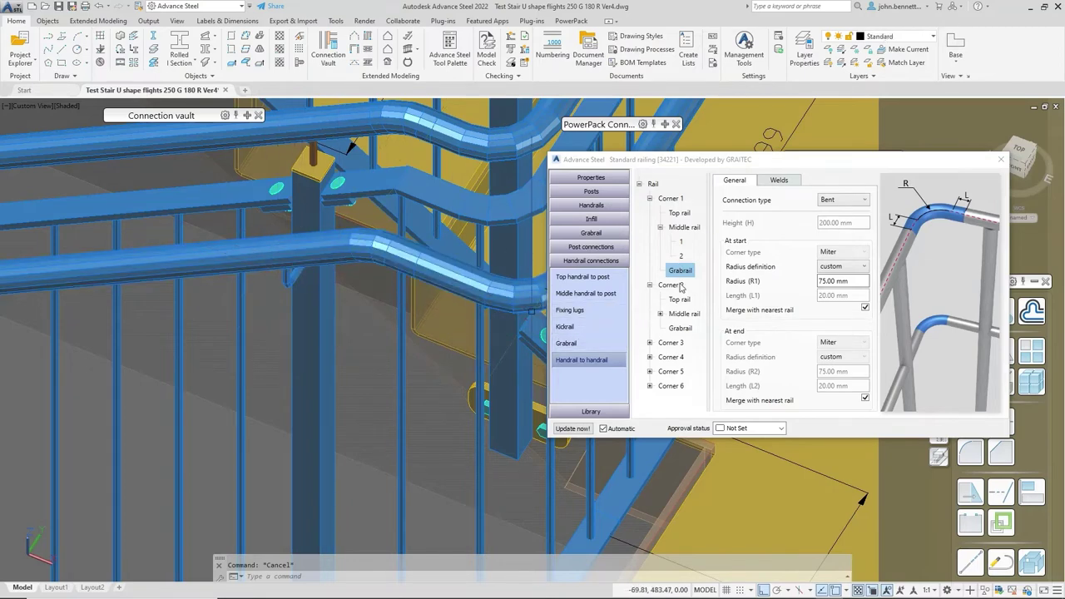
Step: Merge the start of corner 2's grabrail bend with the nearest rail and select the joined grabrail
left_click(679, 329)
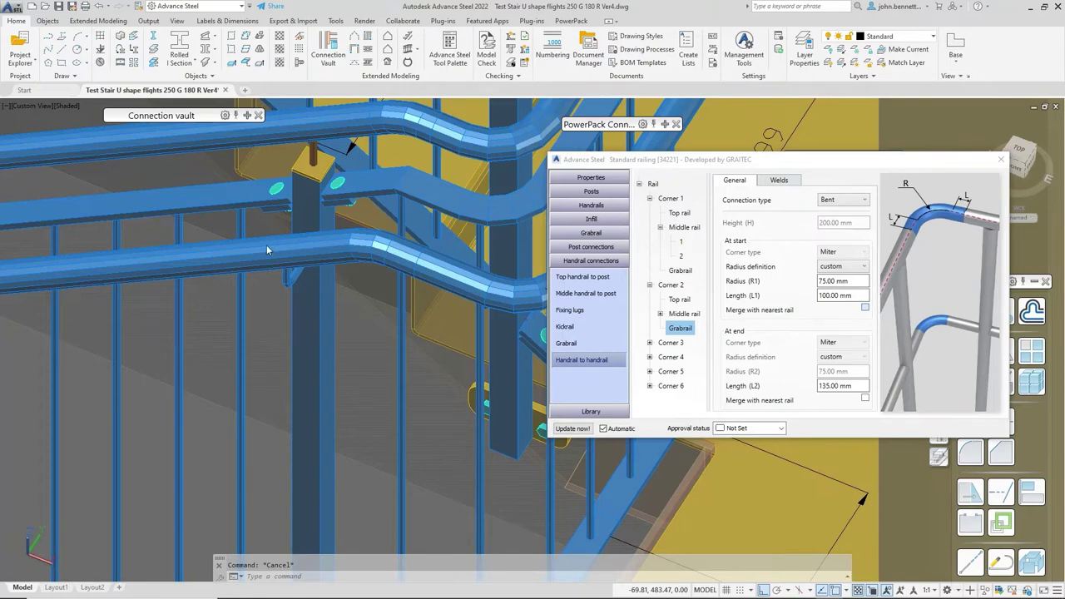
key("space")
left_click(210, 259)
key("Escape")
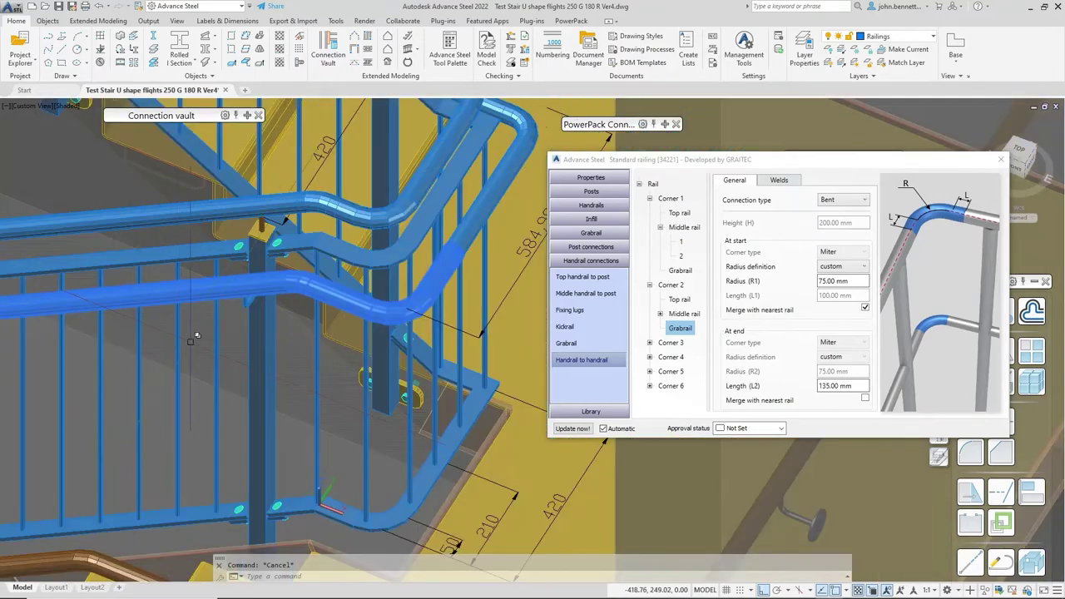
Step: Inspect the merged grabrail along the lower flight, from its lower return to the landing corner
scroll(190, 341, "down", 2)
middle_click_drag(154, 374, 285, 356)
scroll(208, 384, "down", 2)
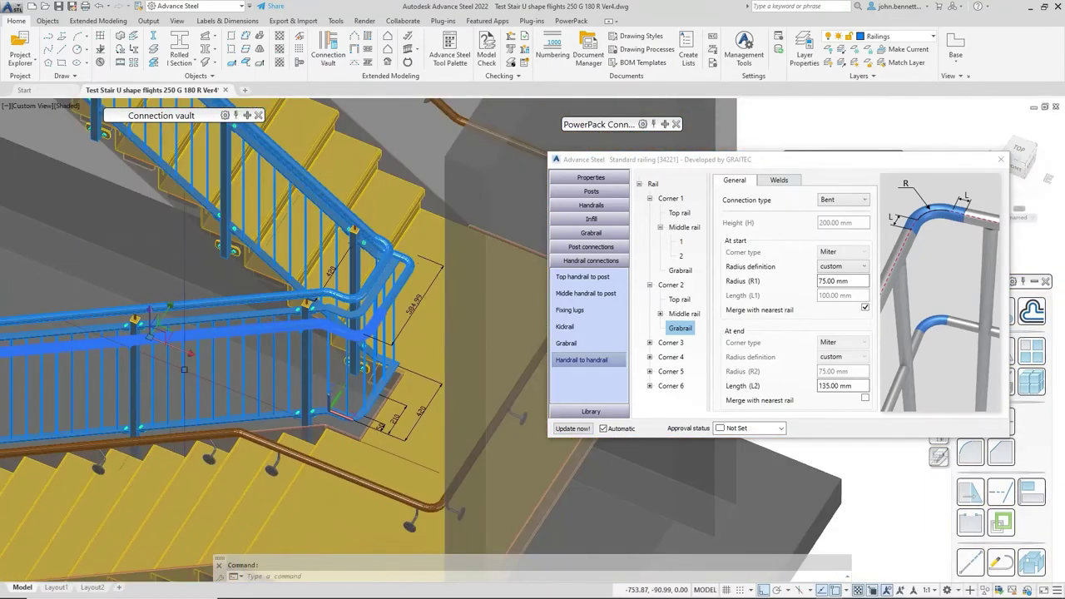
scroll(153, 379, "down", 1)
middle_click_drag(153, 379, 219, 388)
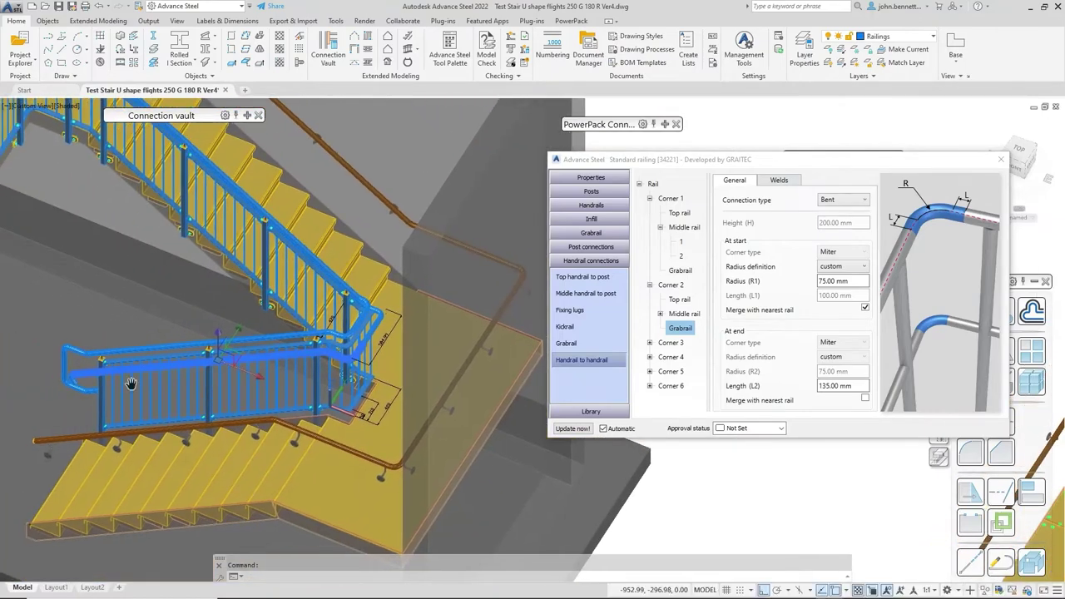
scroll(88, 378, "up", 4)
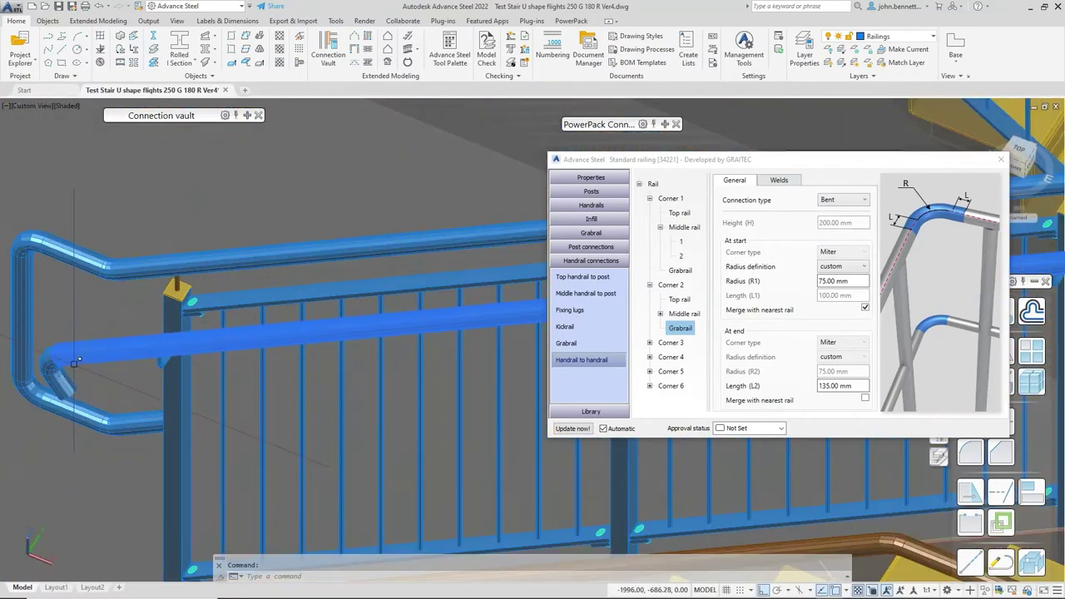
scroll(70, 366, "down", 4)
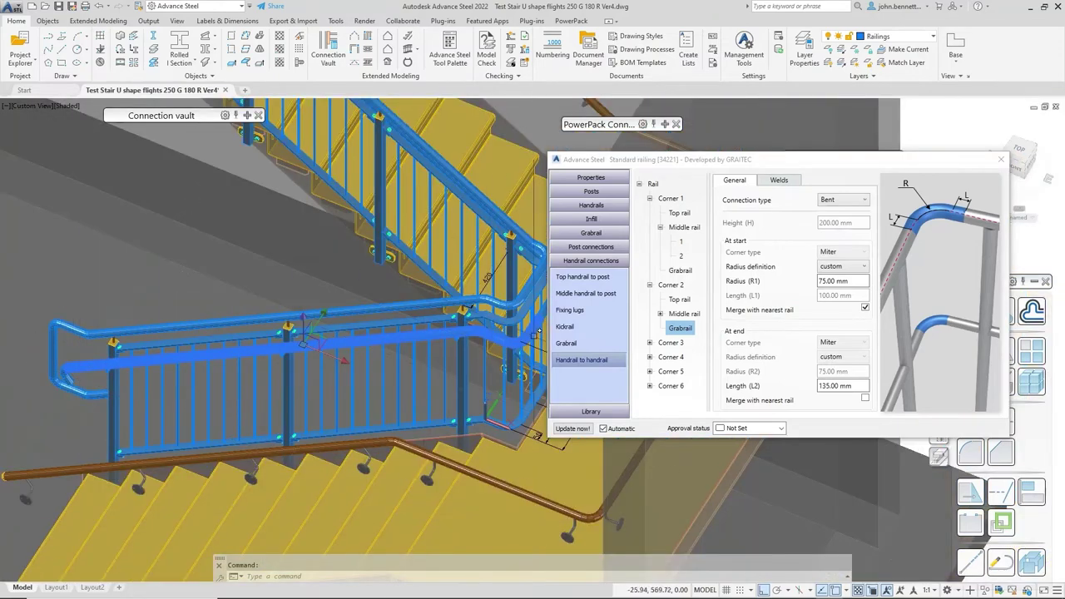
mouse_move(384, 374)
middle_mouse_down("shift")
mouse_move(335, 371)
mouse_move(374, 367)
middle_mouse_up("shift")
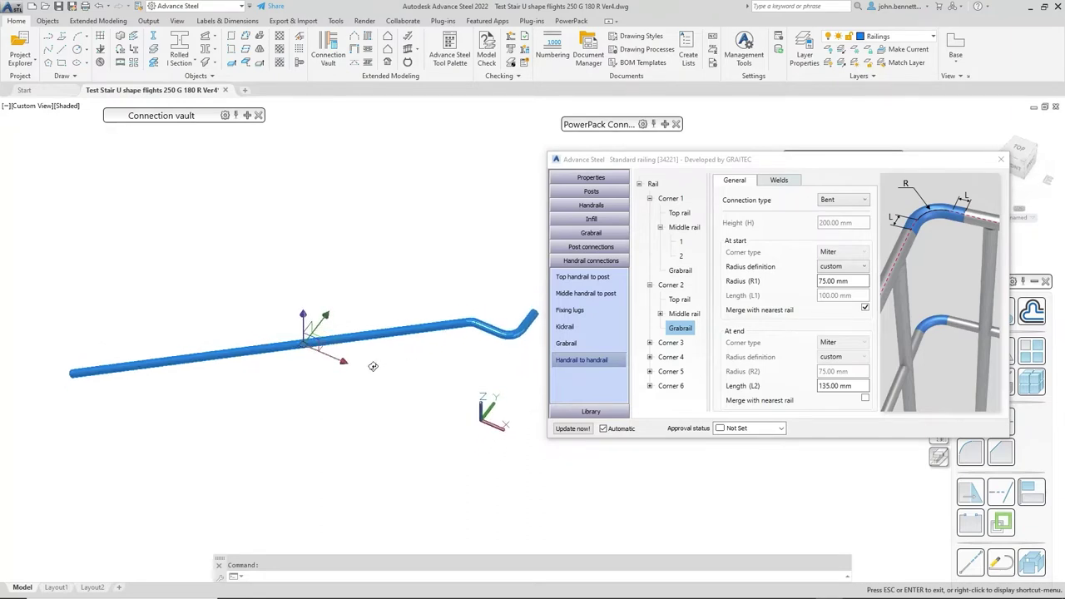
middle_click_drag(373, 367, 372, 366, "shift")
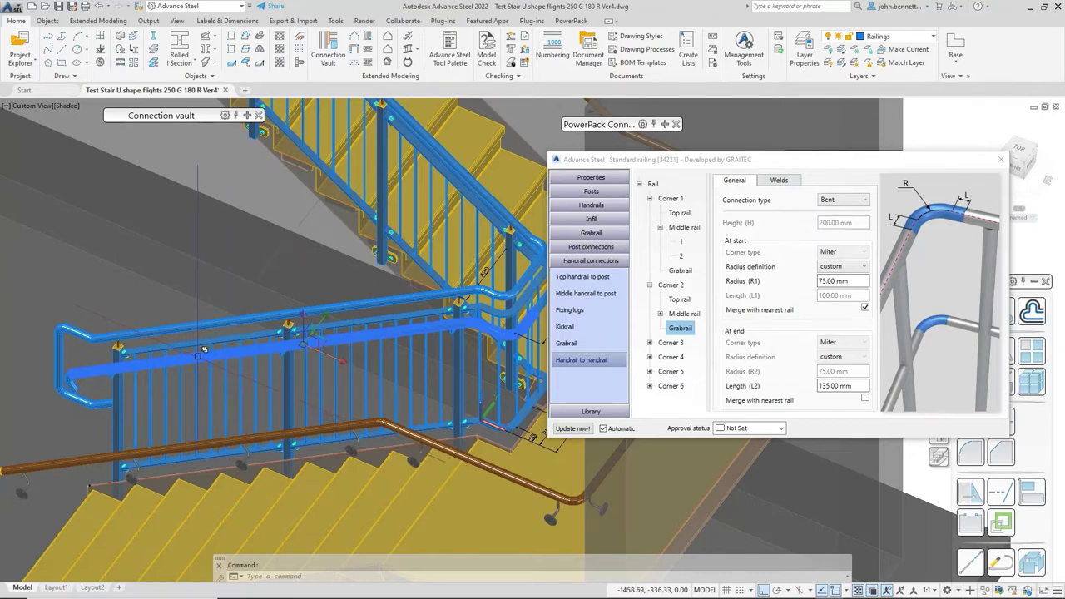
mouse_move(199, 353)
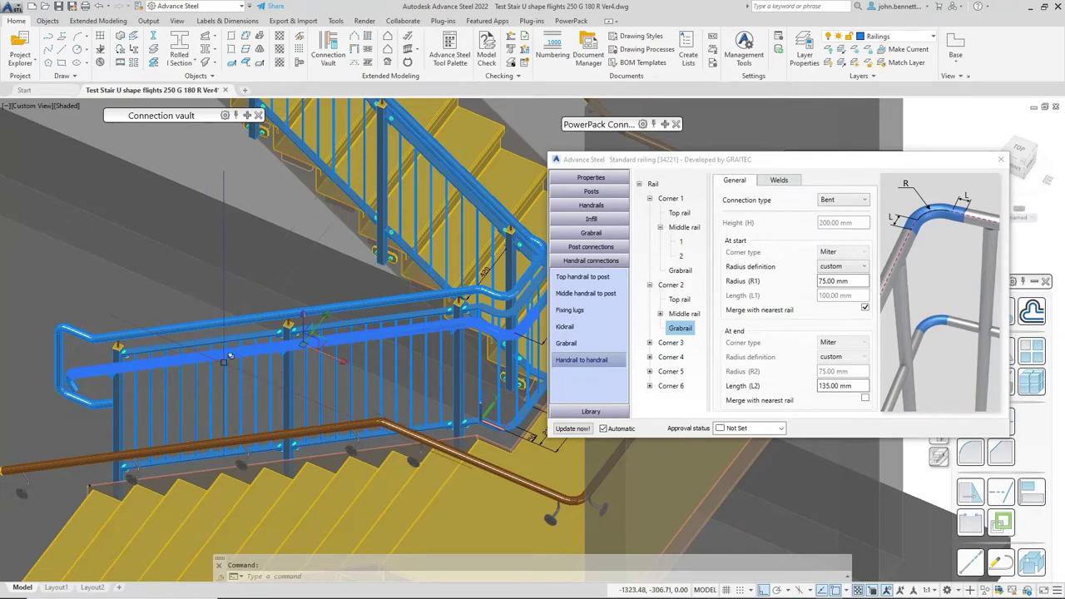
key("Escape")
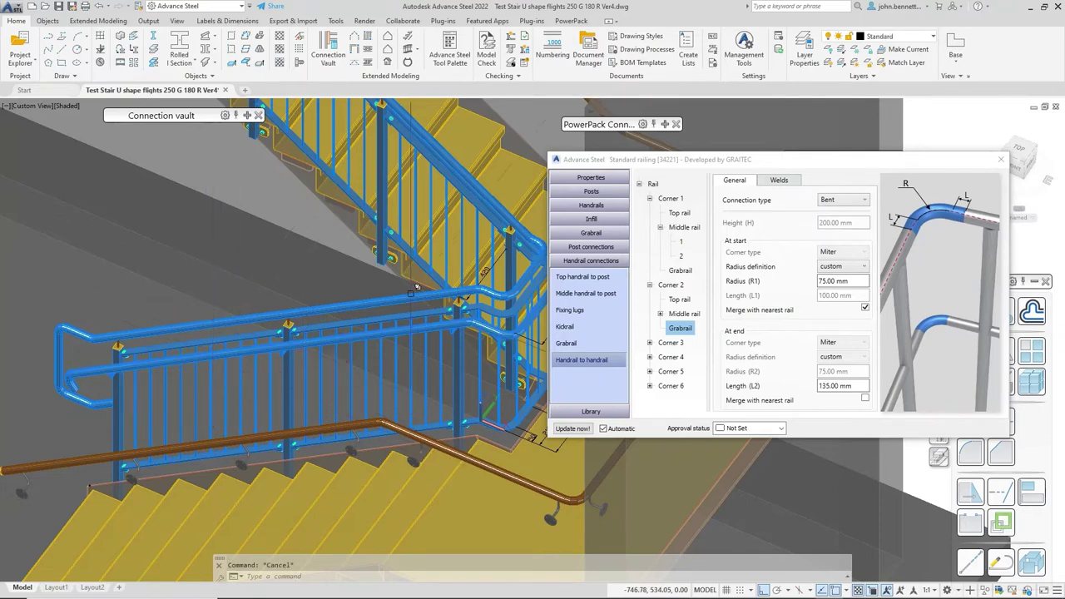
Step: Show corner 1's top rail connection settings and check which rail segments meet around its bend at the landing
scroll(372, 317, "up", 2)
middle_click_drag(359, 321, 270, 335)
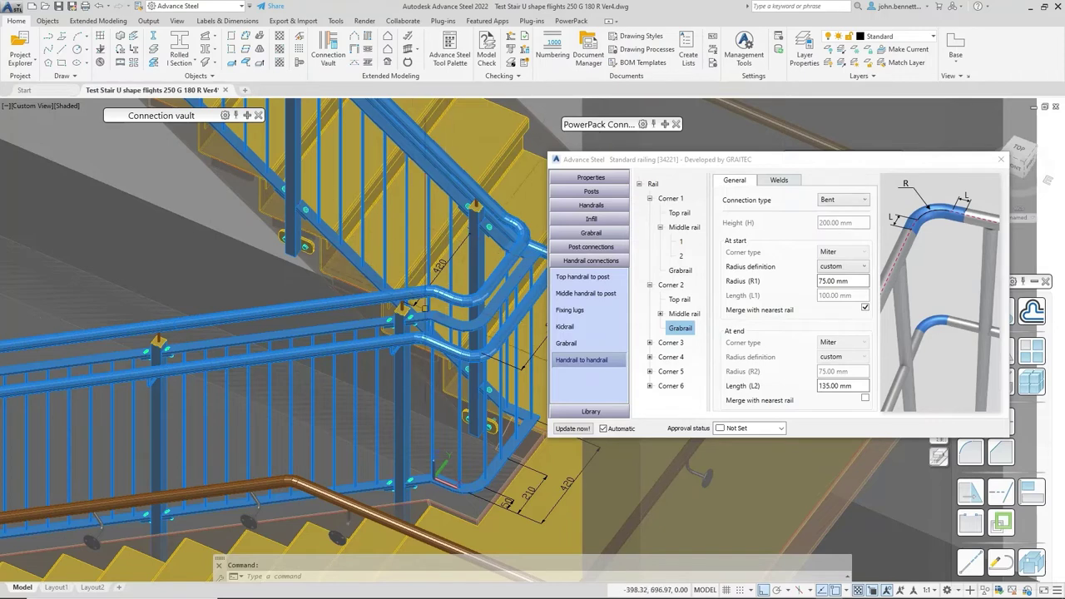
left_click(679, 213)
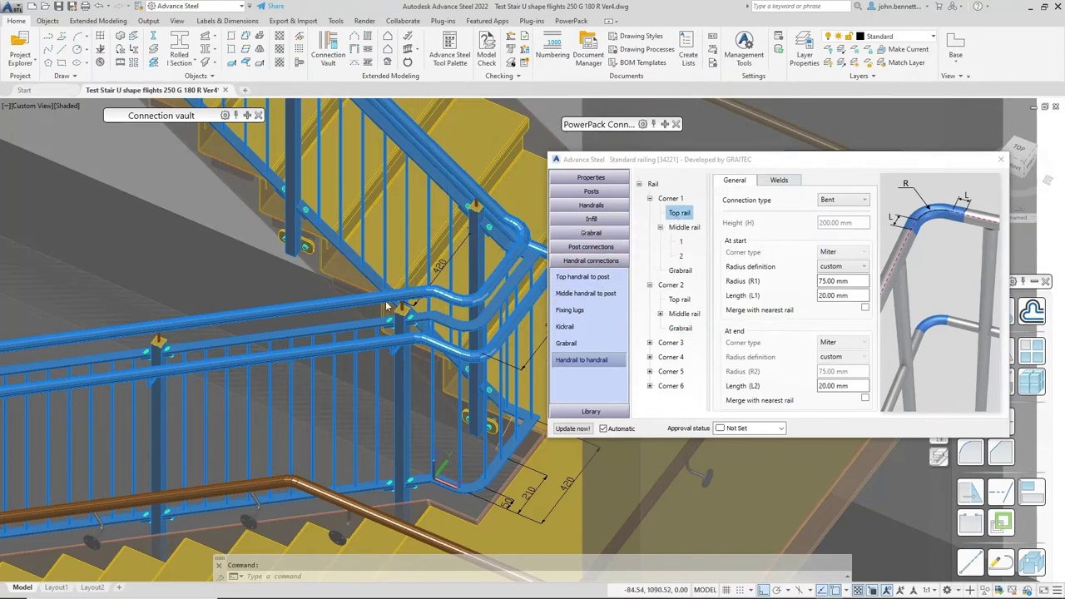
scroll(412, 300, "up", 4)
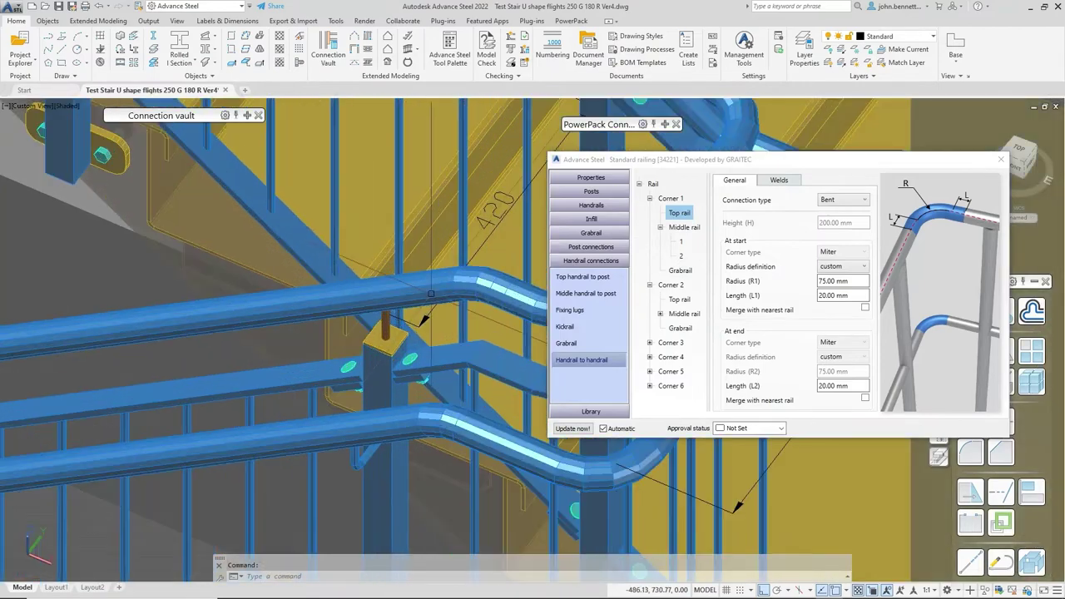
left_click(459, 287)
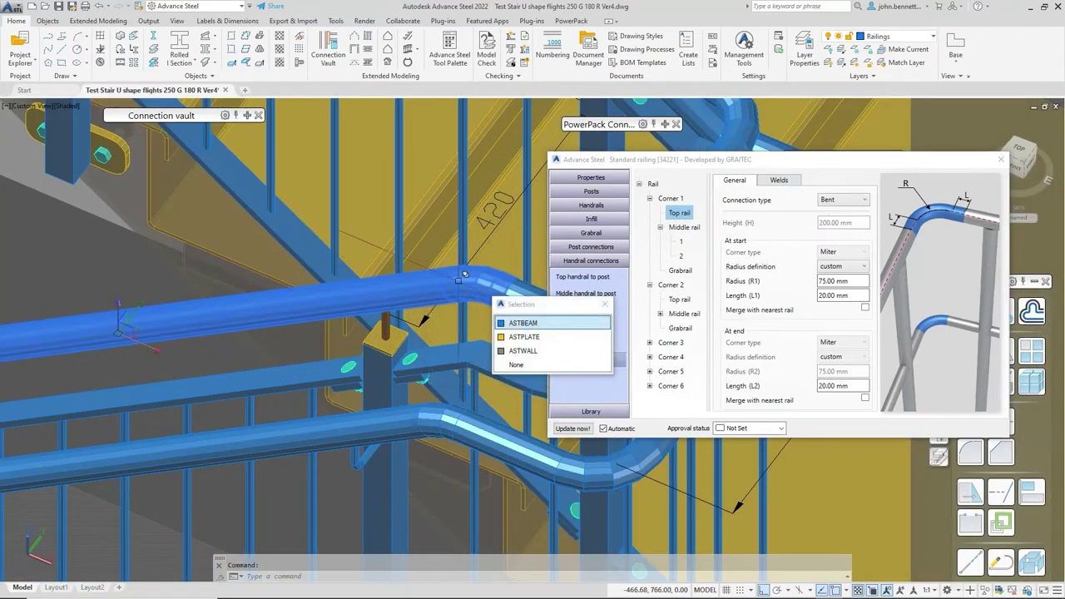
middle_click_drag(413, 288, 296, 268)
key("Escape")
left_click(338, 260)
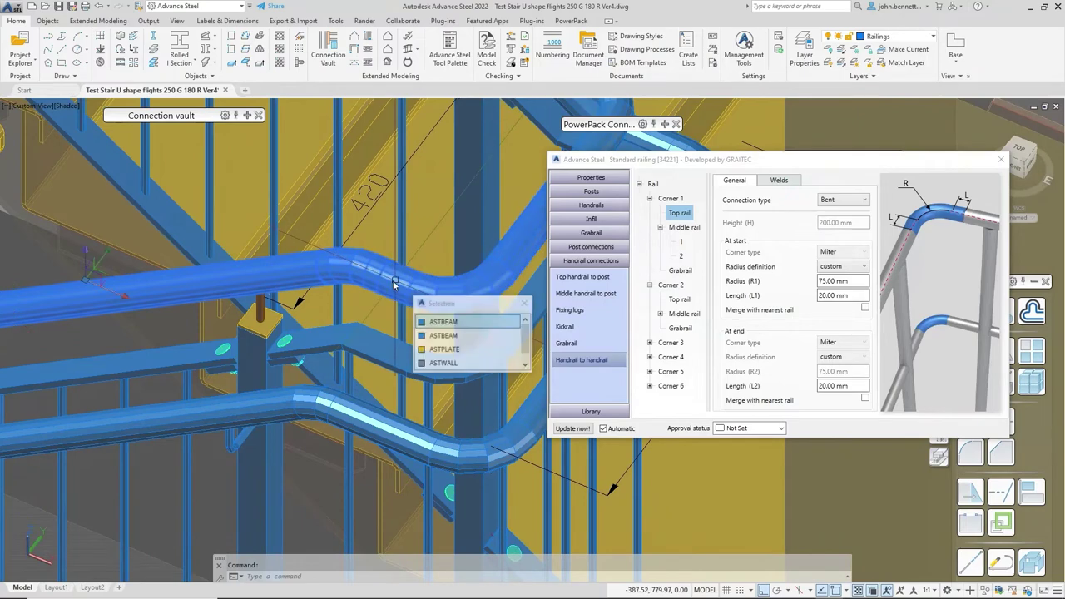
scroll(299, 270, "down", 2)
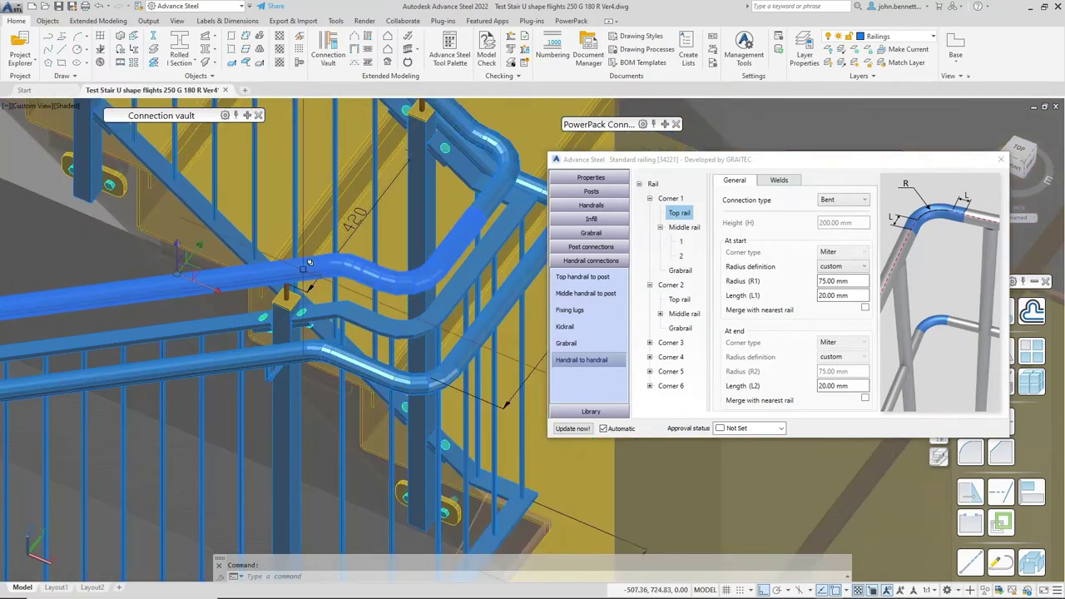
key("Escape")
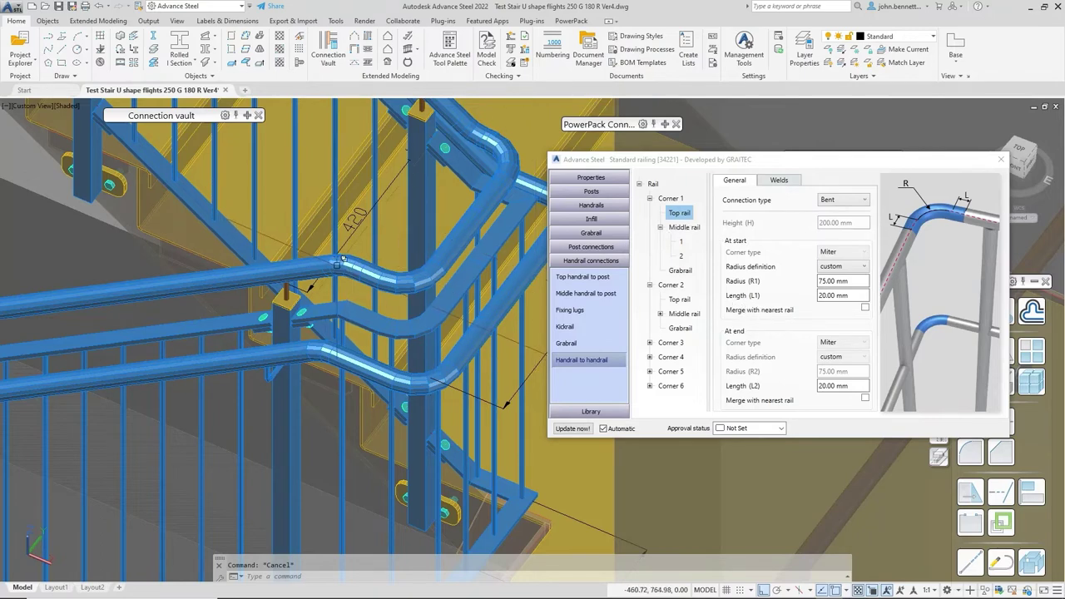
left_click(272, 265)
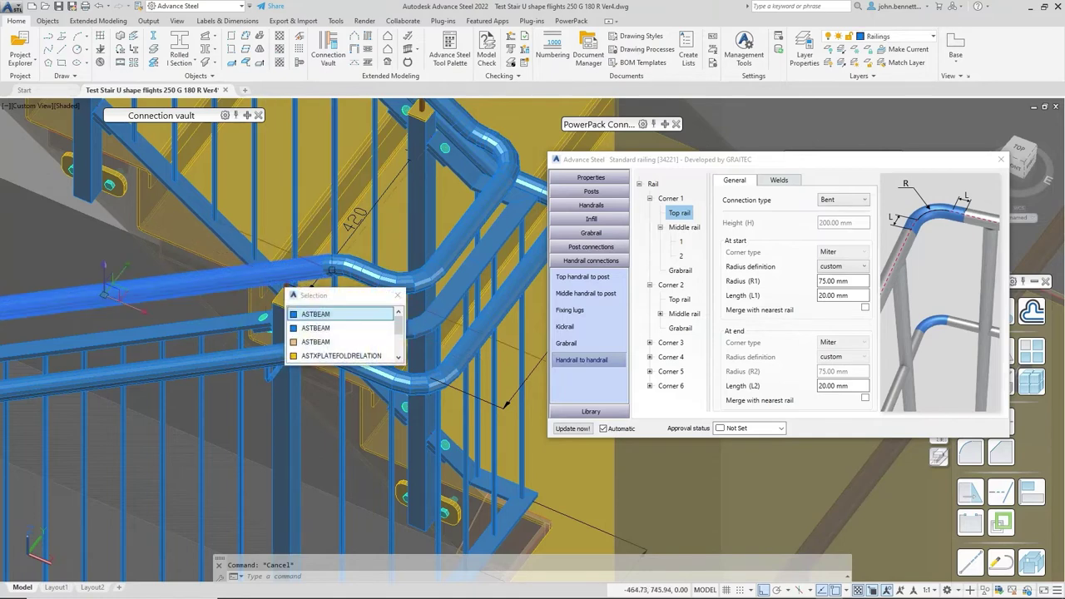
Step: Merge the start of corner 1's top rail bend with the nearest rail and check the joined segment
left_click(865, 308)
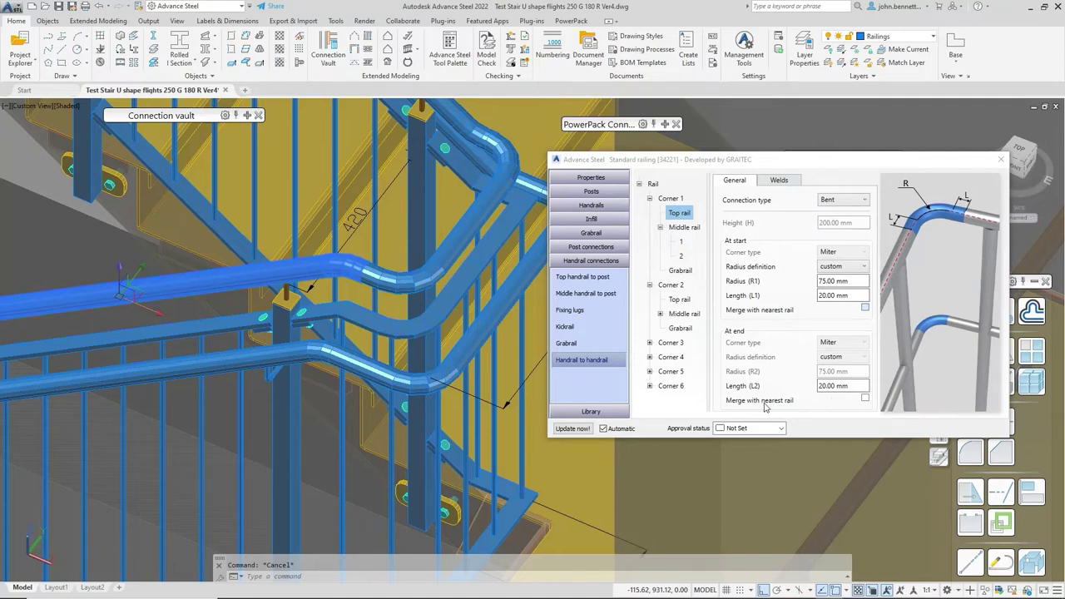
key("space")
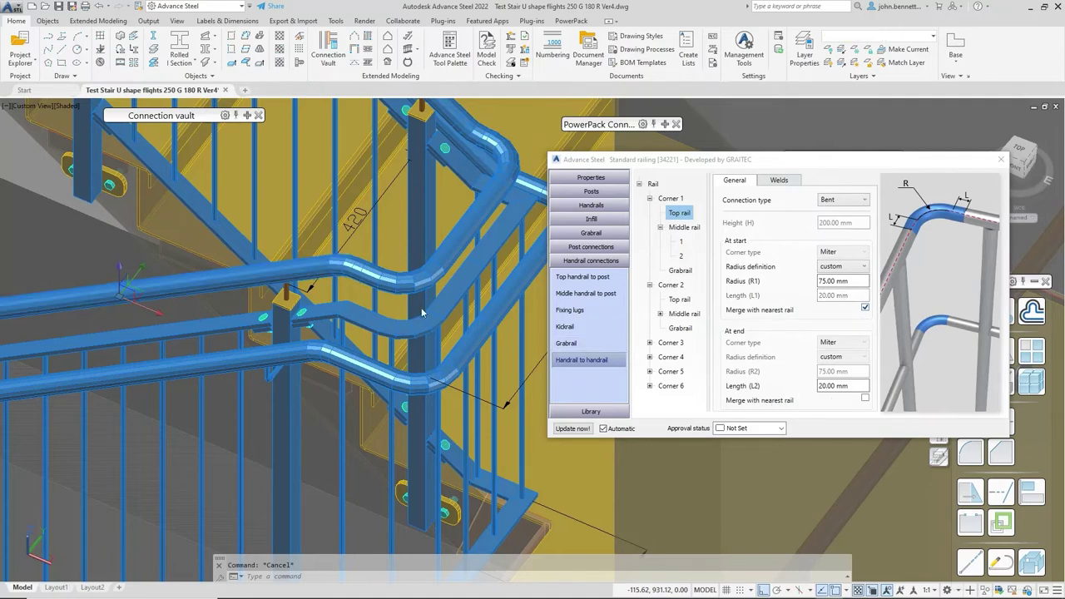
left_click(340, 264)
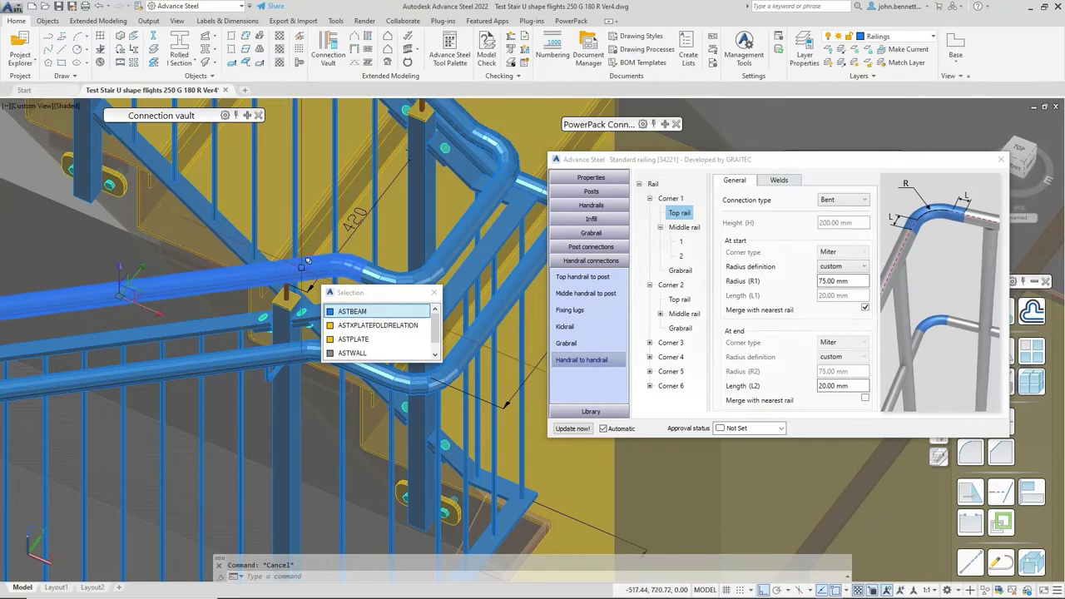
Step: Merge the end of corner 1's top rail bend with the nearest rail and select the joined top rail
left_click(865, 399)
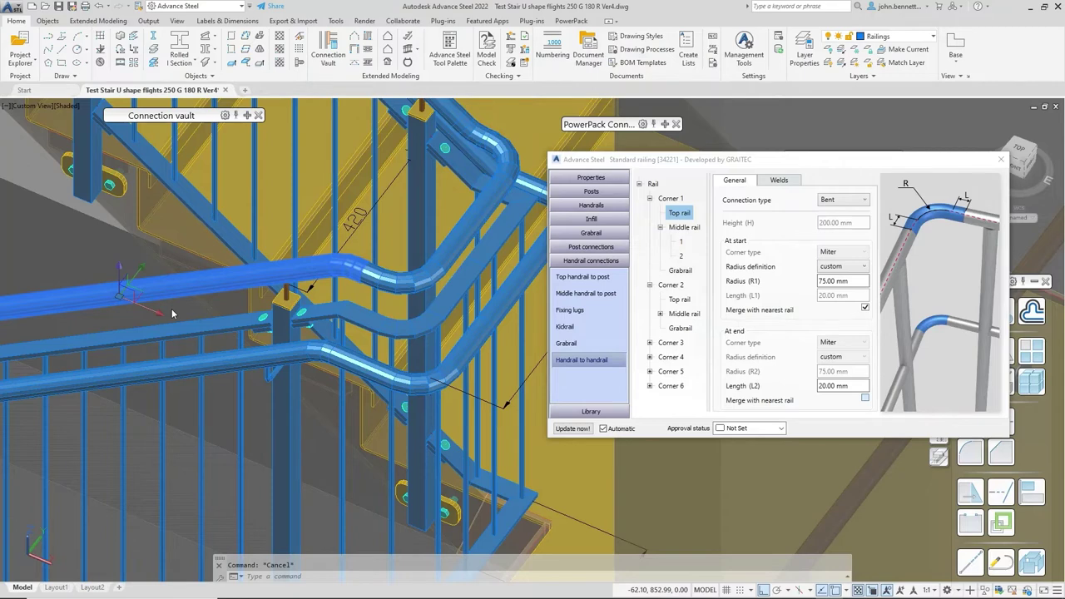
key("space")
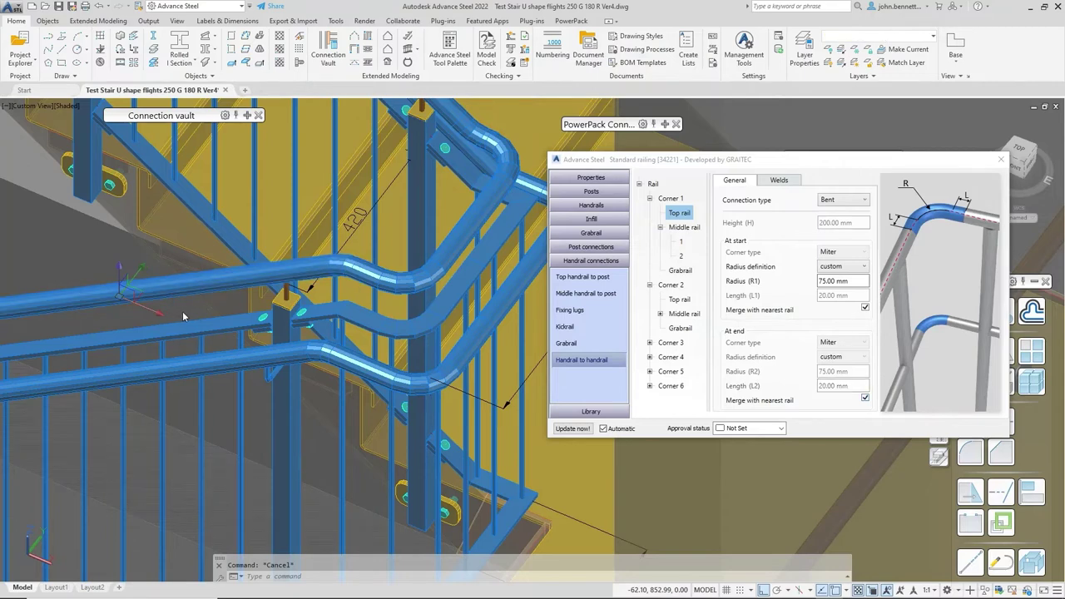
left_click(186, 283)
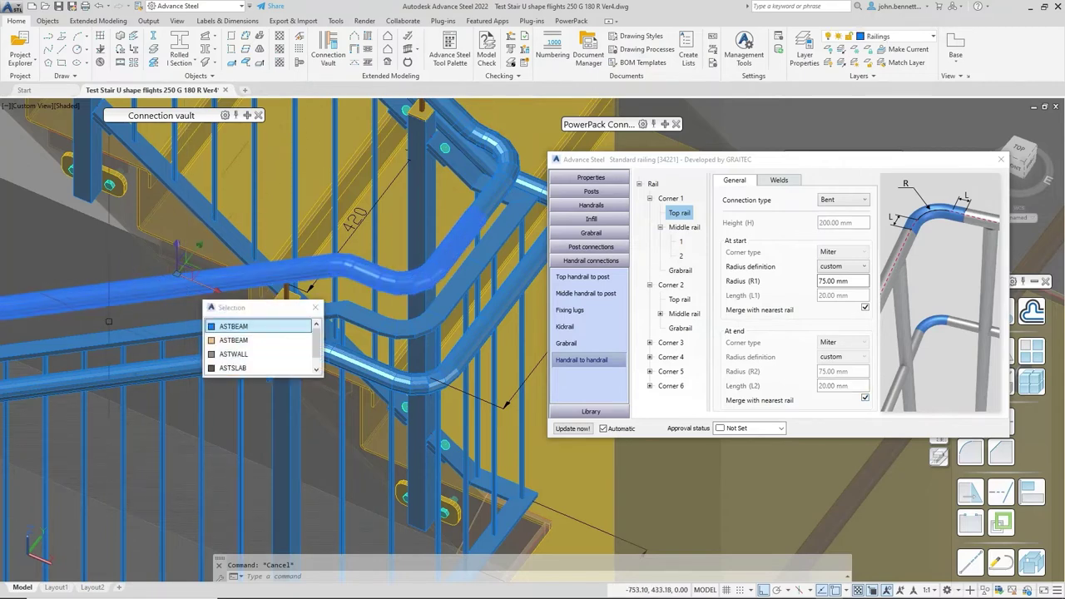
Step: Inspect the top rail's segments along the lower flight, from the landing bend to the lower return
middle_click_drag(106, 331, 337, 289)
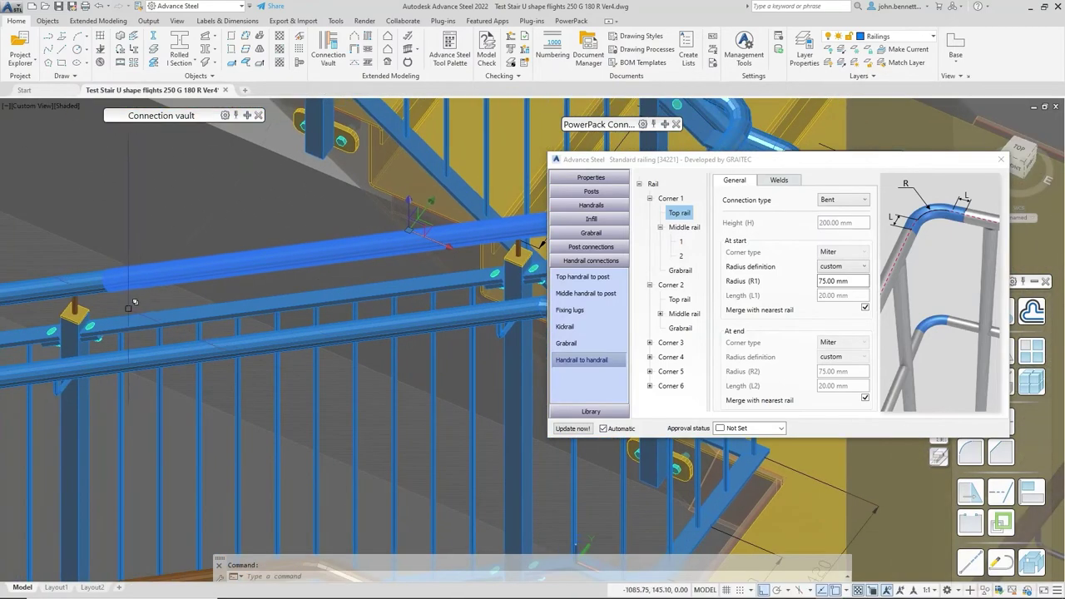
scroll(133, 301, "down", 3)
middle_click_drag(152, 366, 293, 386)
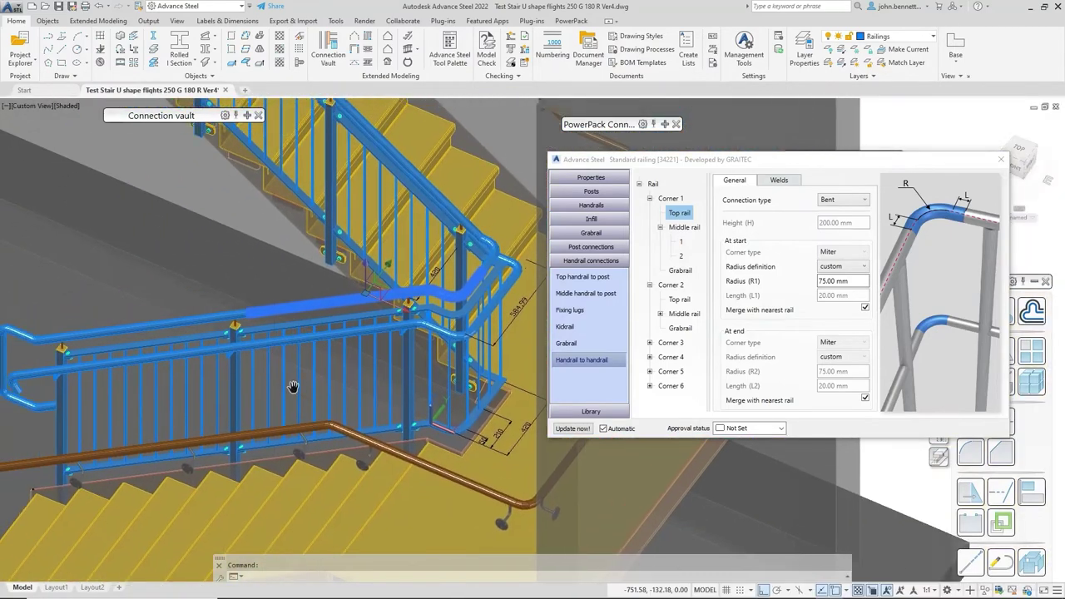
mouse_move(217, 384)
middle_mouse_down("shift")
mouse_move(272, 372)
mouse_move(226, 375)
middle_mouse_up("shift")
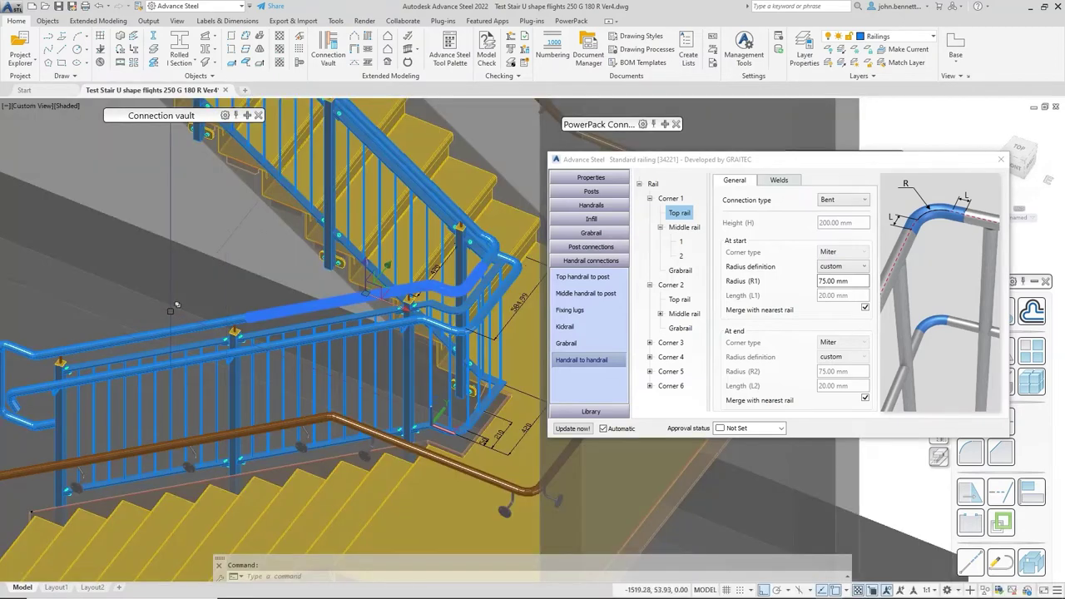
key("Escape")
left_click(119, 319)
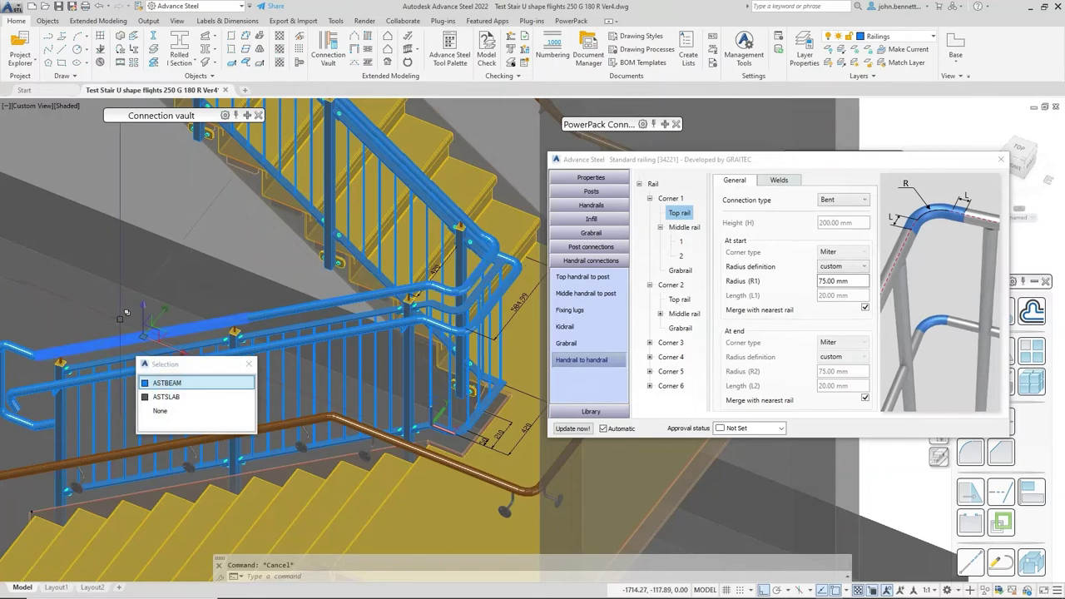
middle_click_drag(125, 313, 146, 336, "shift")
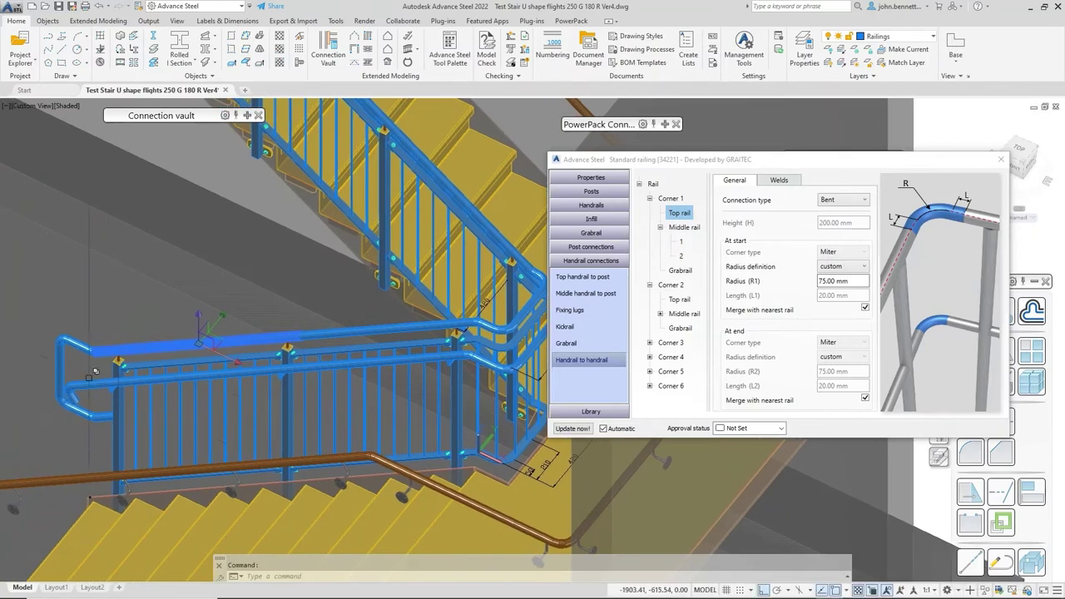
key("Escape")
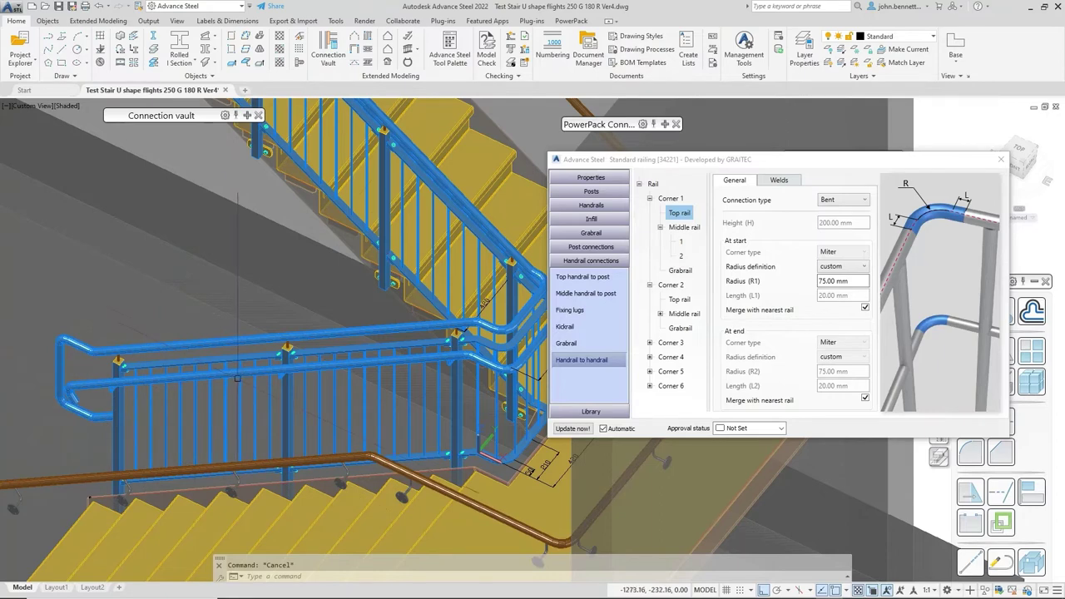
middle_click_drag(223, 360, 251, 346, "shift")
left_click(251, 347)
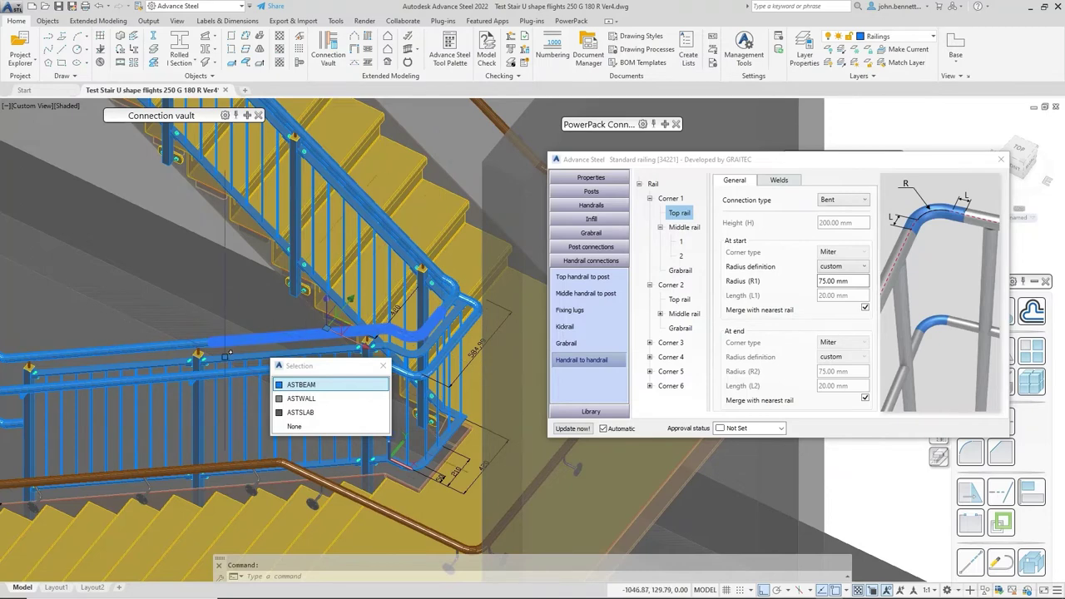
key("Escape")
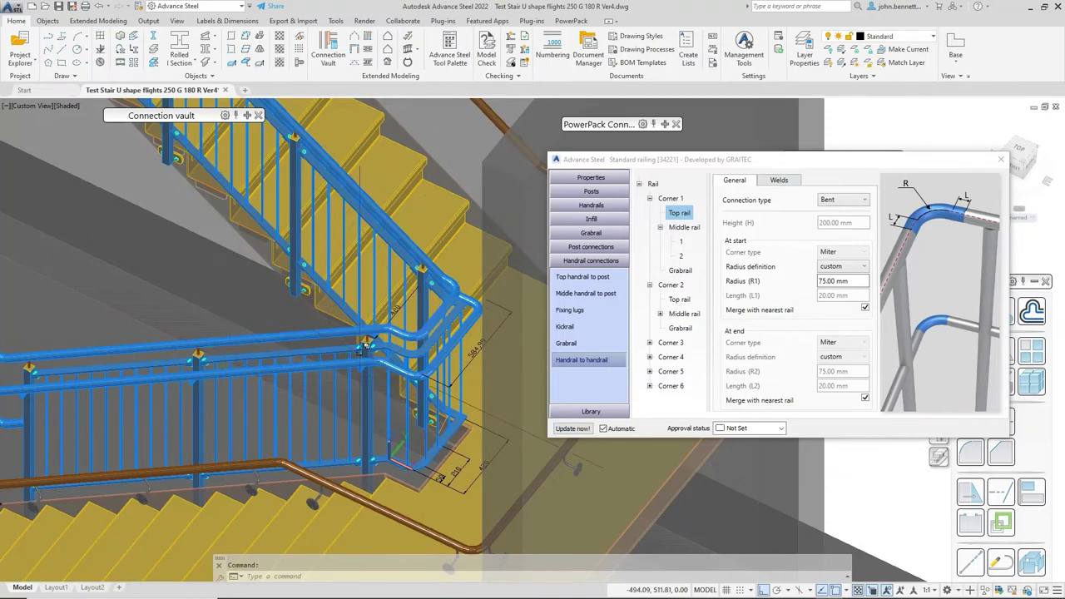
Step: View corner 1's middle rail connection settings and examine the middle and bottom rail bends at the landing
scroll(412, 375, "up", 5)
middle_click_drag(353, 330, 264, 296)
middle_click_drag(235, 392, 292, 384, "shift")
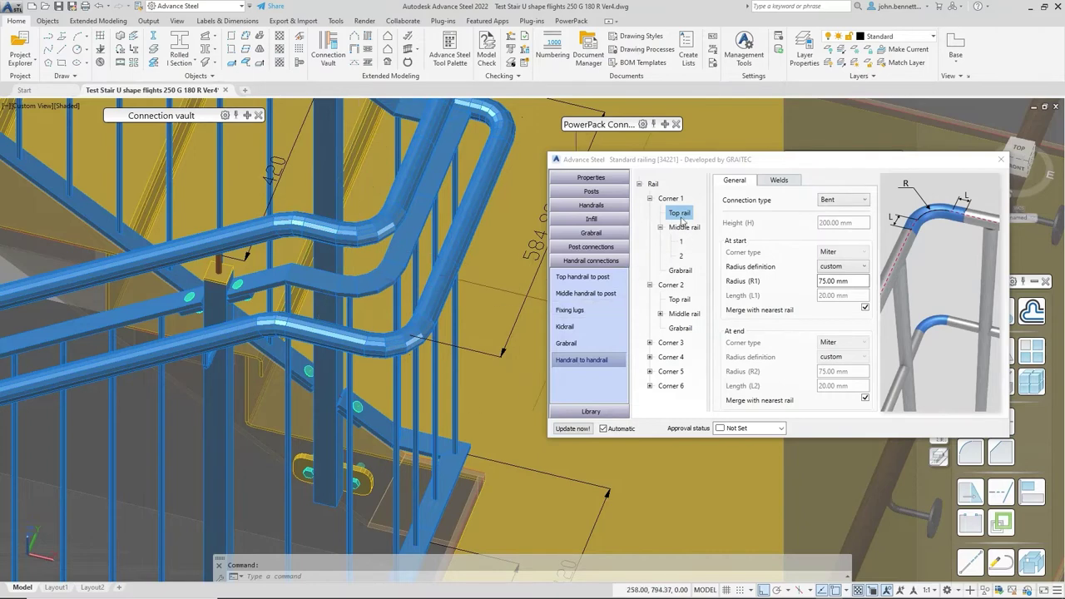
left_click(678, 231)
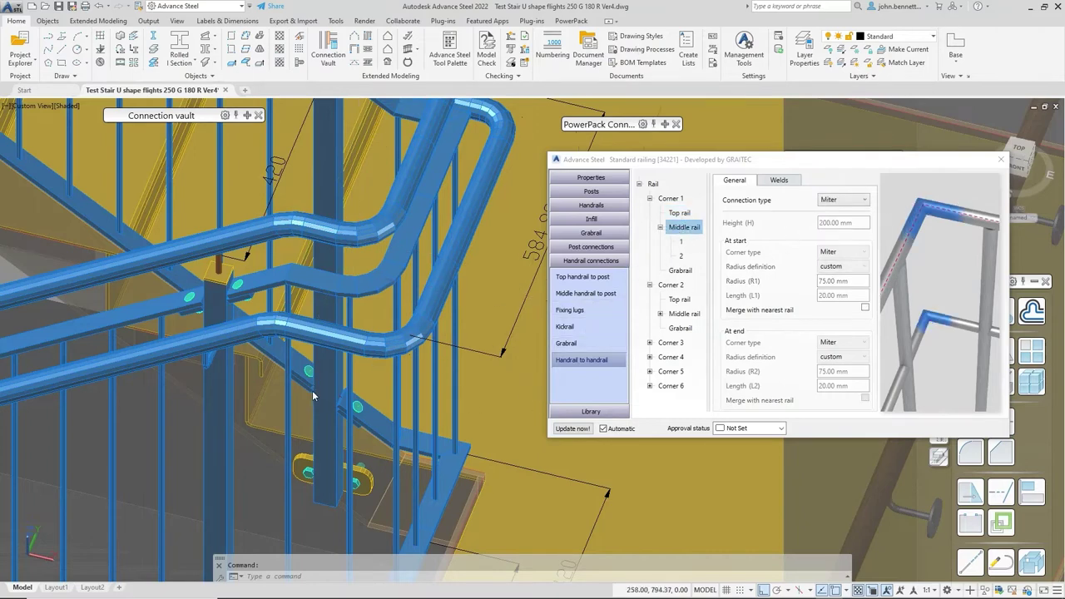
mouse_move(265, 416)
middle_mouse_down()
mouse_move(266, 344)
mouse_move(262, 398)
middle_mouse_up()
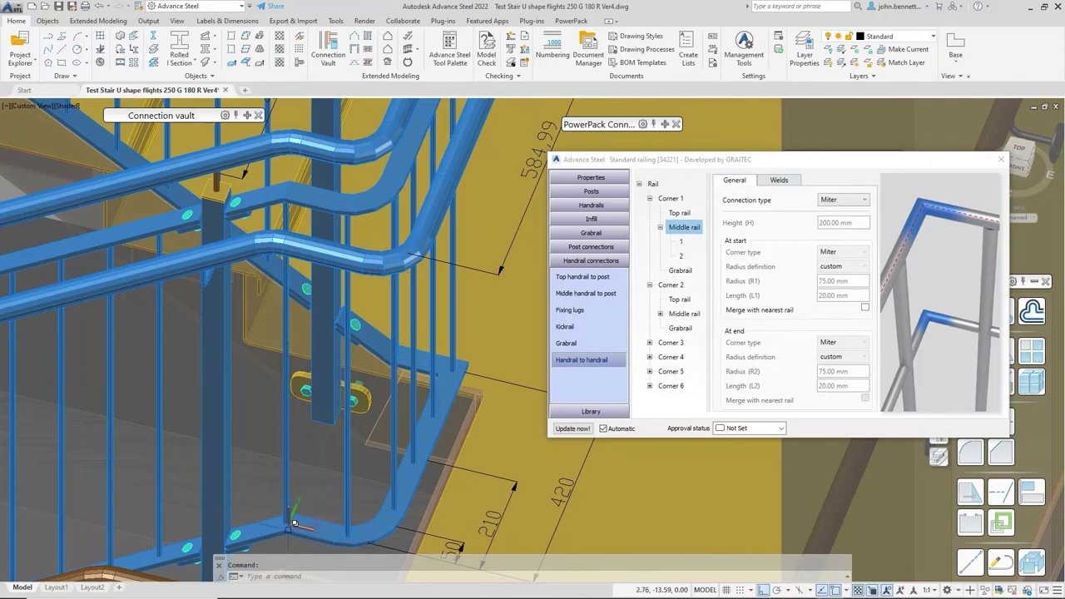
Step: Show corner 2's middle rail connection settings, list its individual rails and select the bottom rail's bend at the landing
left_click(672, 287)
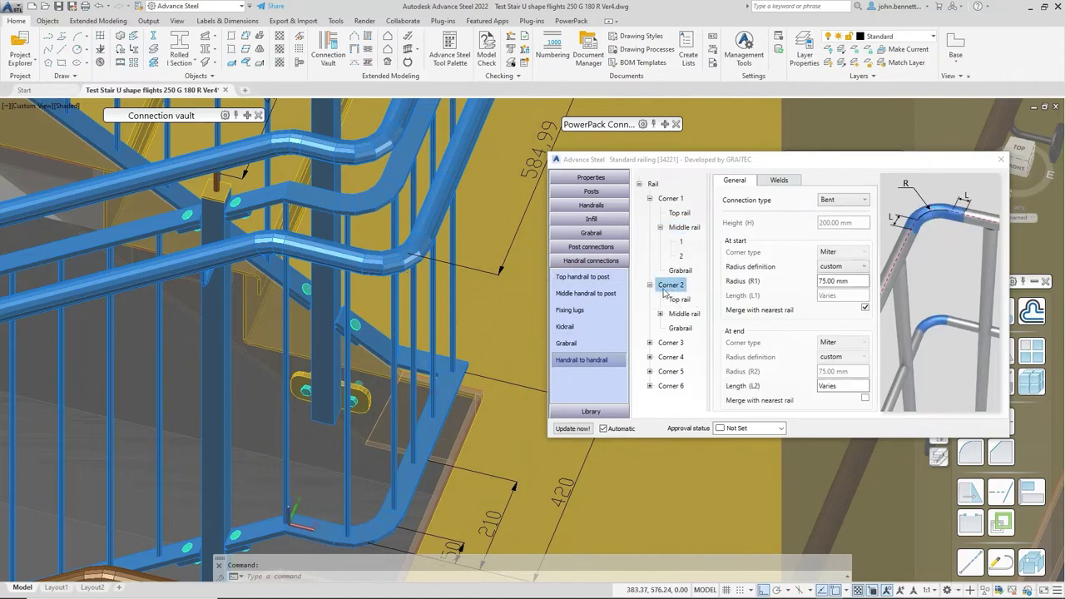
left_click(683, 314)
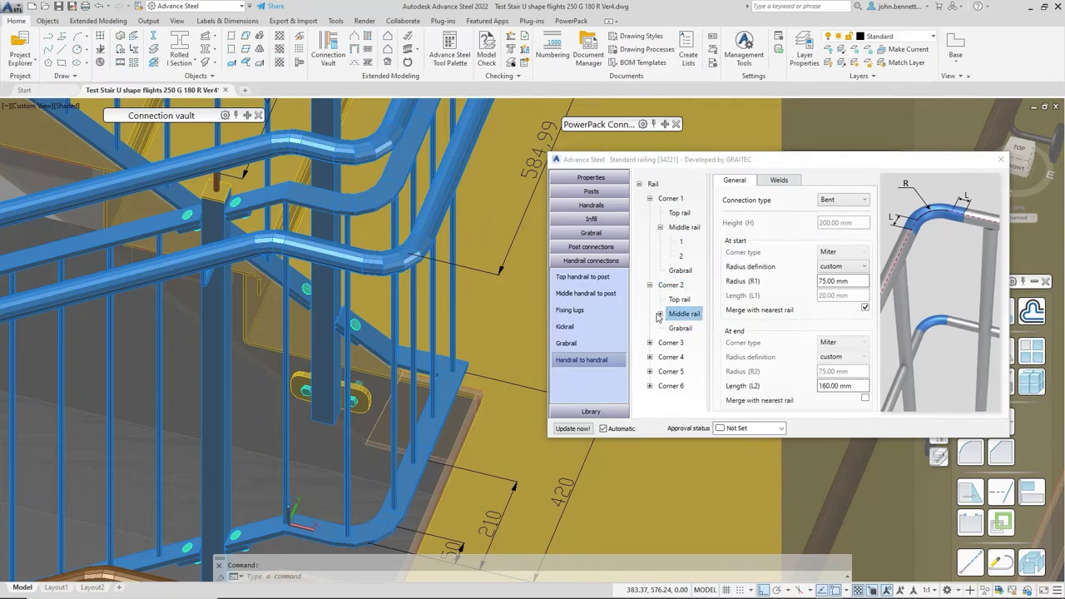
left_click(660, 314)
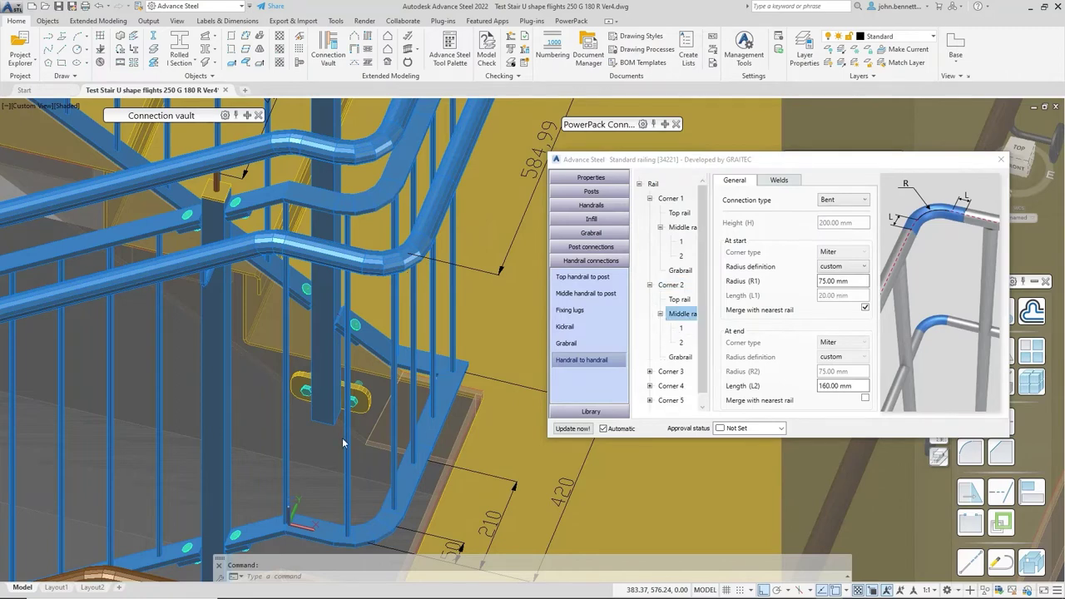
middle_click_drag(300, 443, 219, 418)
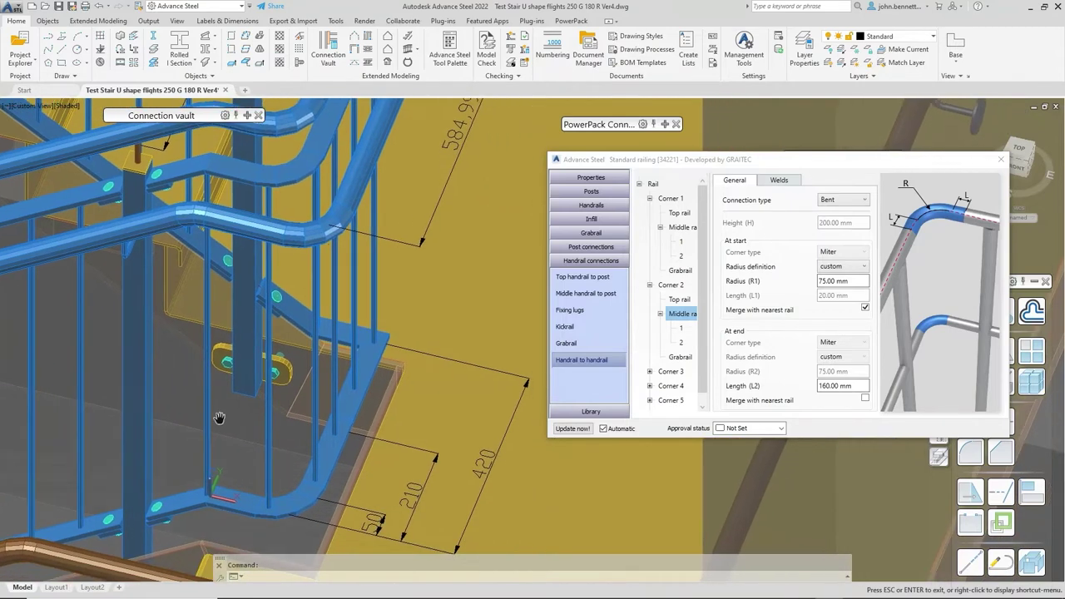
left_click(613, 360)
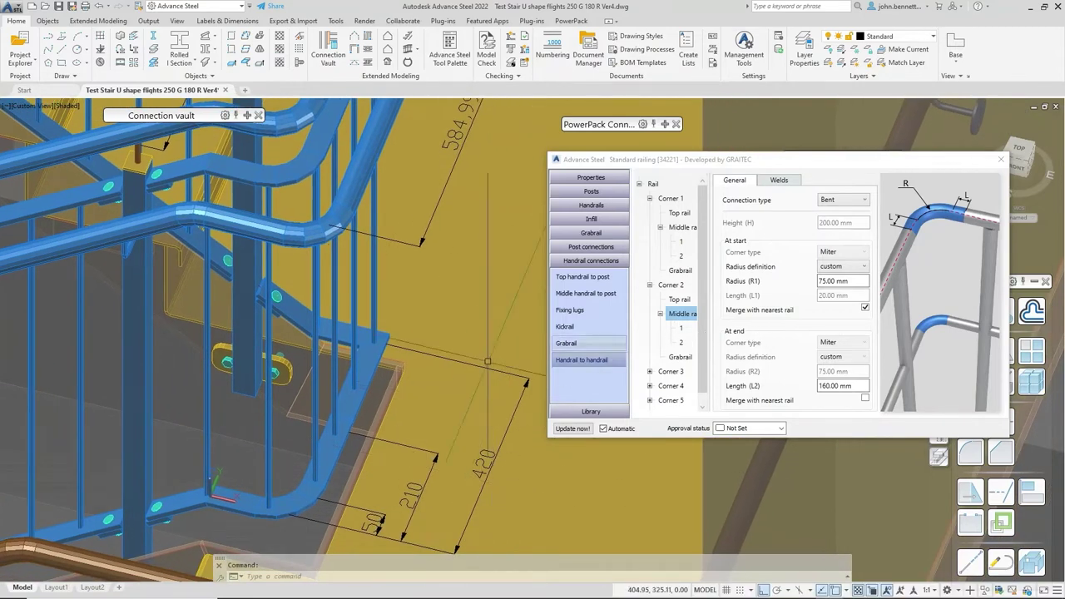
left_click(283, 505)
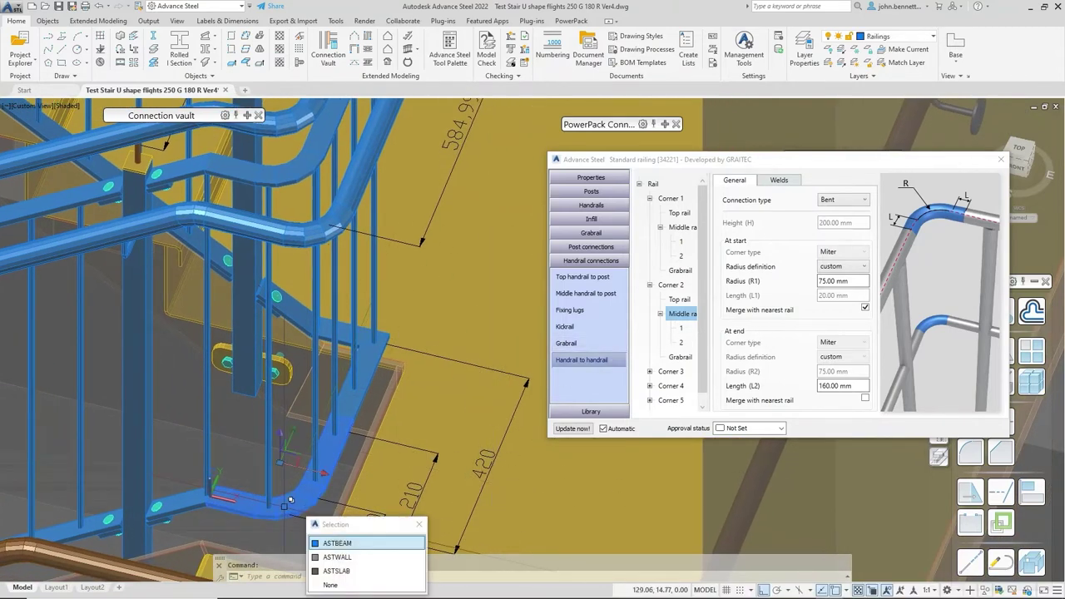
Step: Review the bend settings of corner 2's middle rails 1 and 2 and also select the upper middle rail's bend
left_click(682, 328)
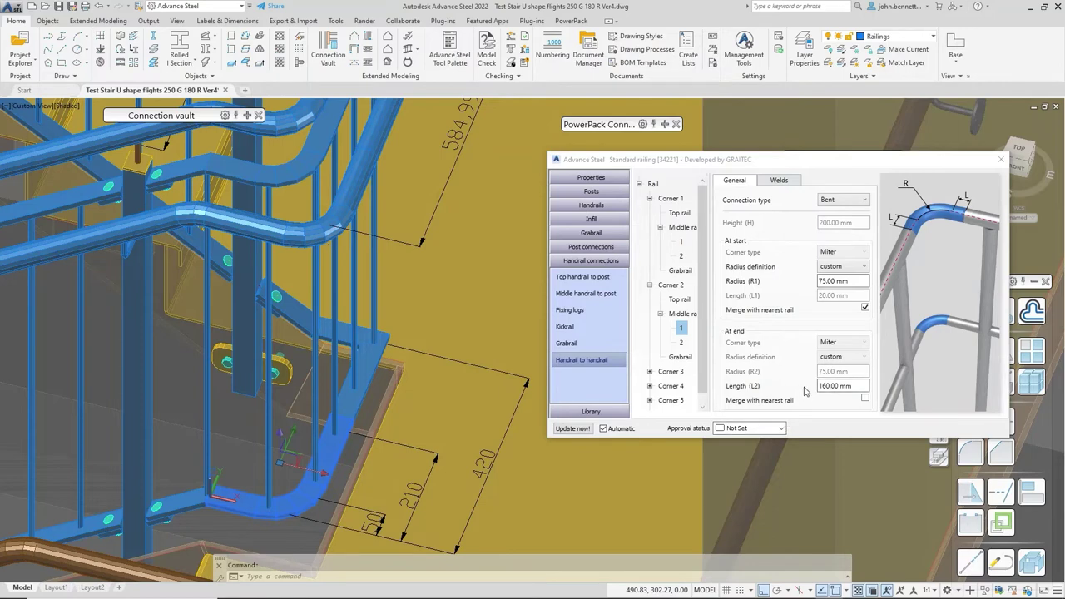
left_click(680, 344)
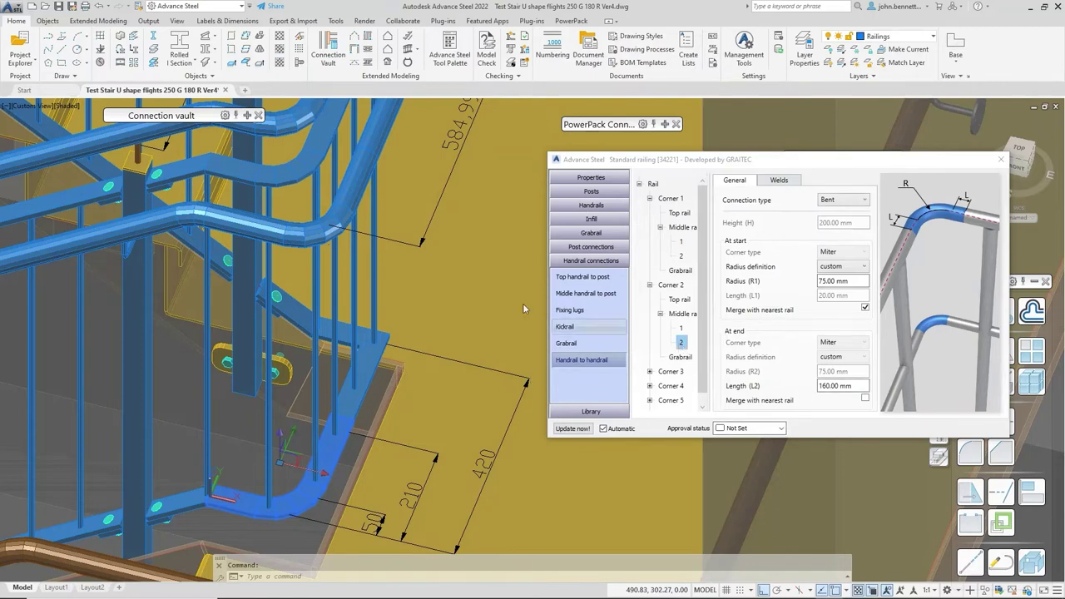
left_click(236, 170)
middle_click_drag(193, 200, 144, 302)
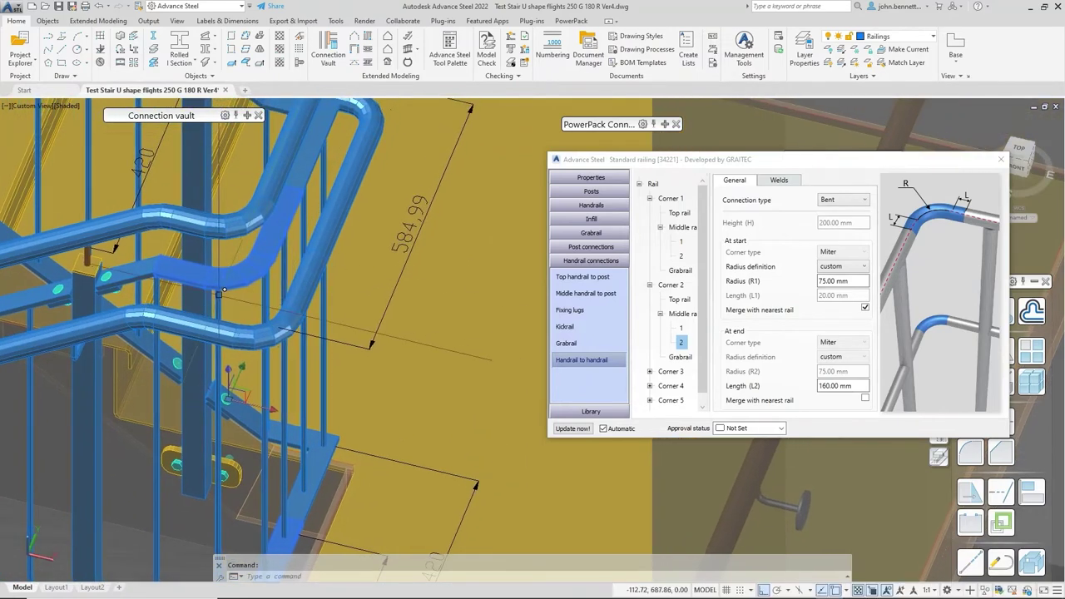
middle_click_drag(221, 292, 291, 329, "shift")
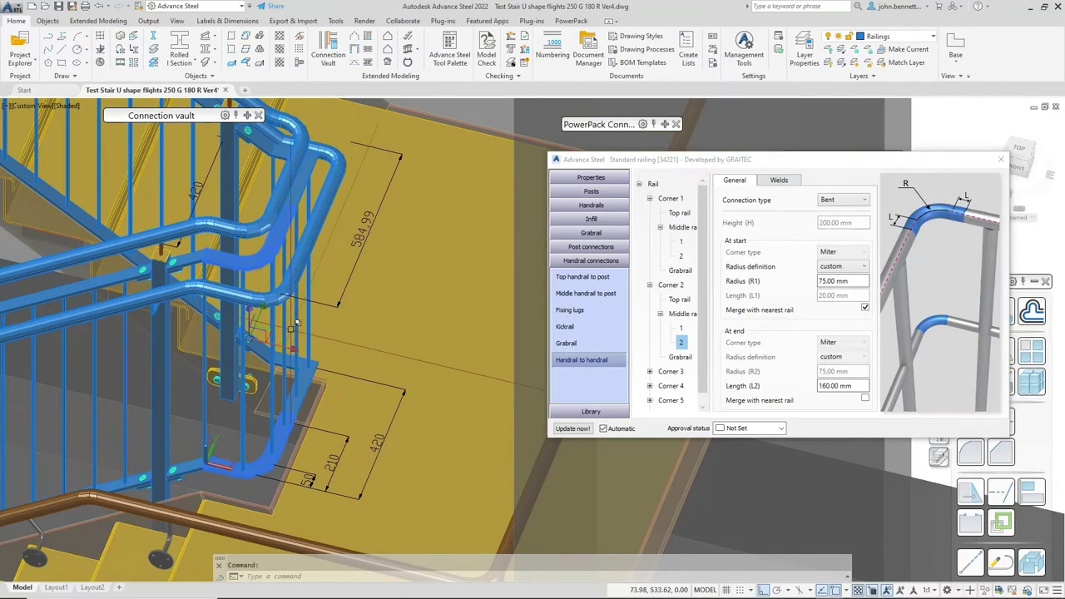
Step: Set the connection type of corner 3's middle rail to Bent and list its individual middle rails
left_click(650, 372)
left_click_drag(703, 358, 704, 413)
left_click(677, 347)
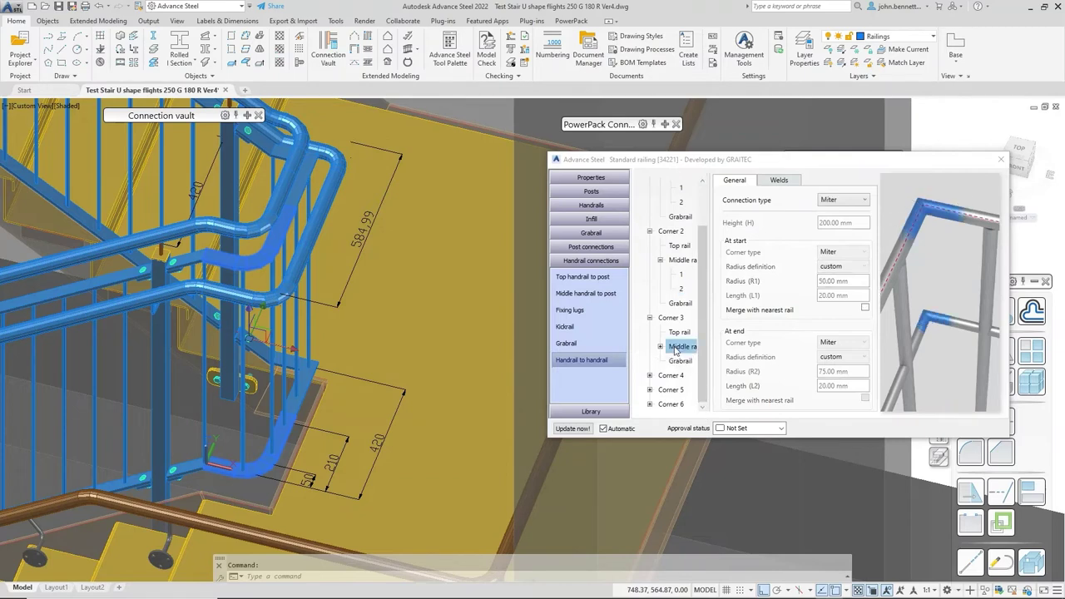
left_click(833, 199)
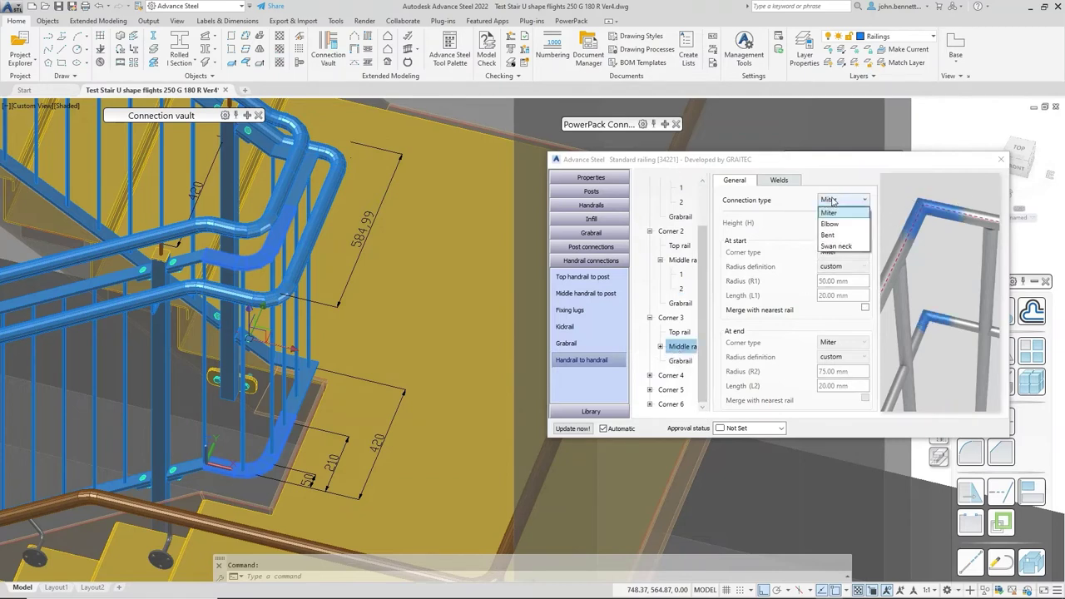
left_click(661, 348)
left_click(660, 347)
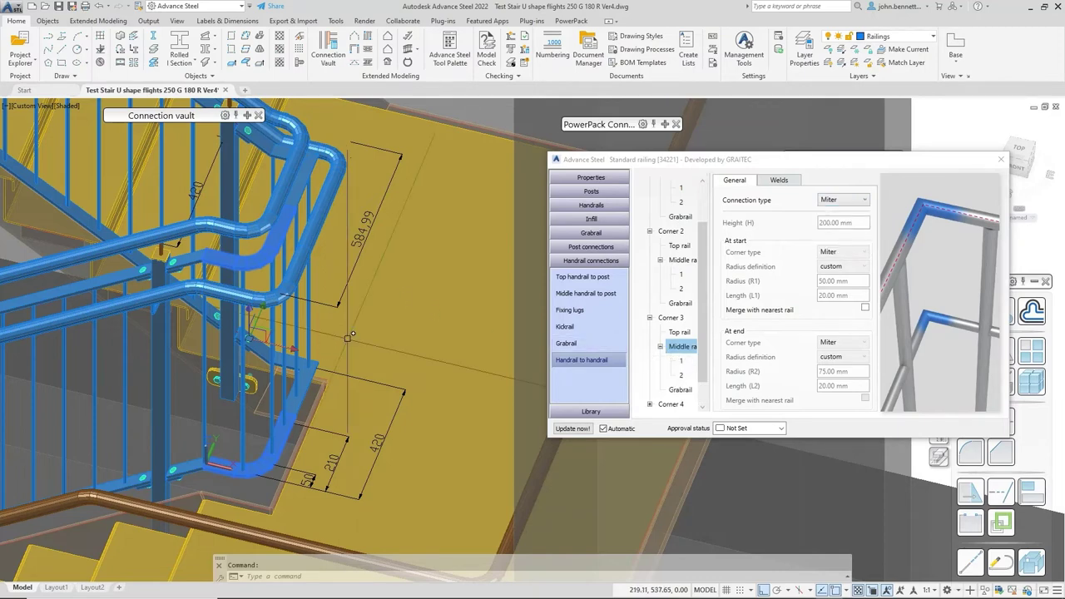
middle_click_drag(341, 322, 182, 329, "shift")
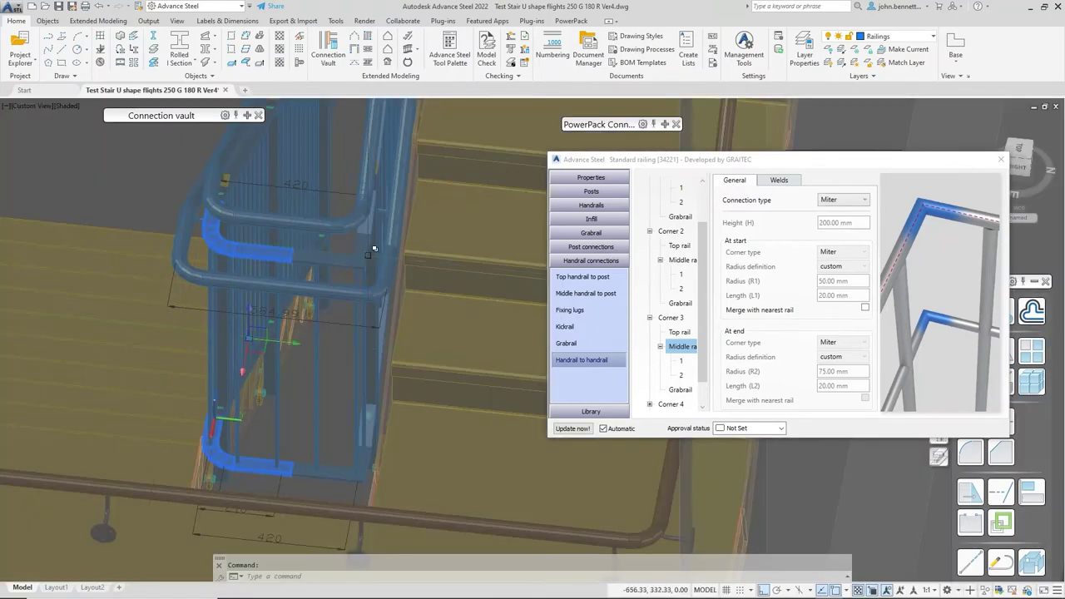
scroll(412, 258, "up", 3)
scroll(267, 265, "down", 2)
middle_click_drag(267, 265, 341, 311, "shift")
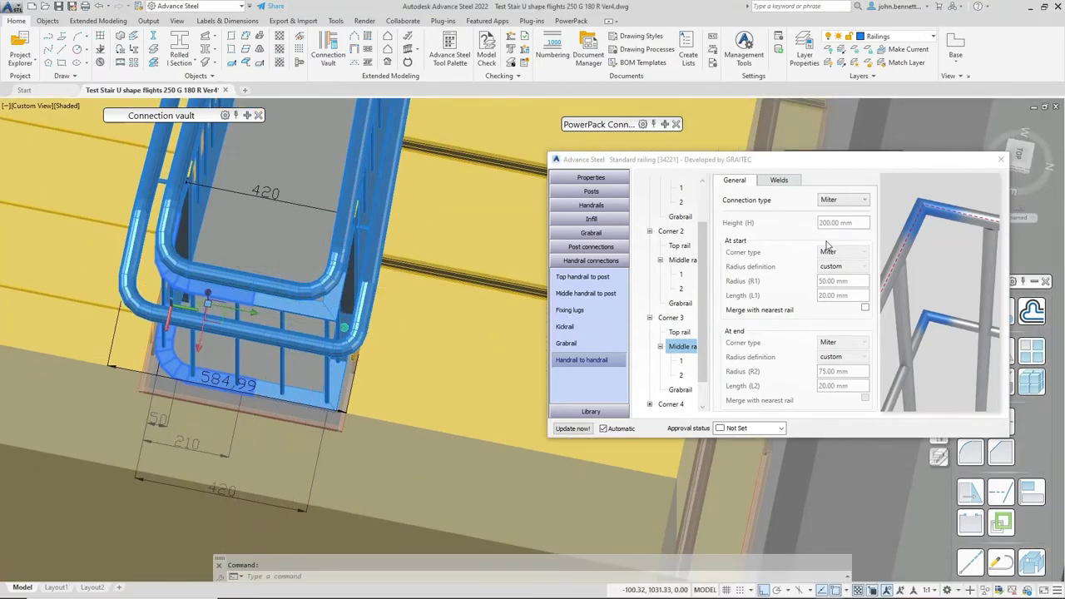
left_click(858, 203)
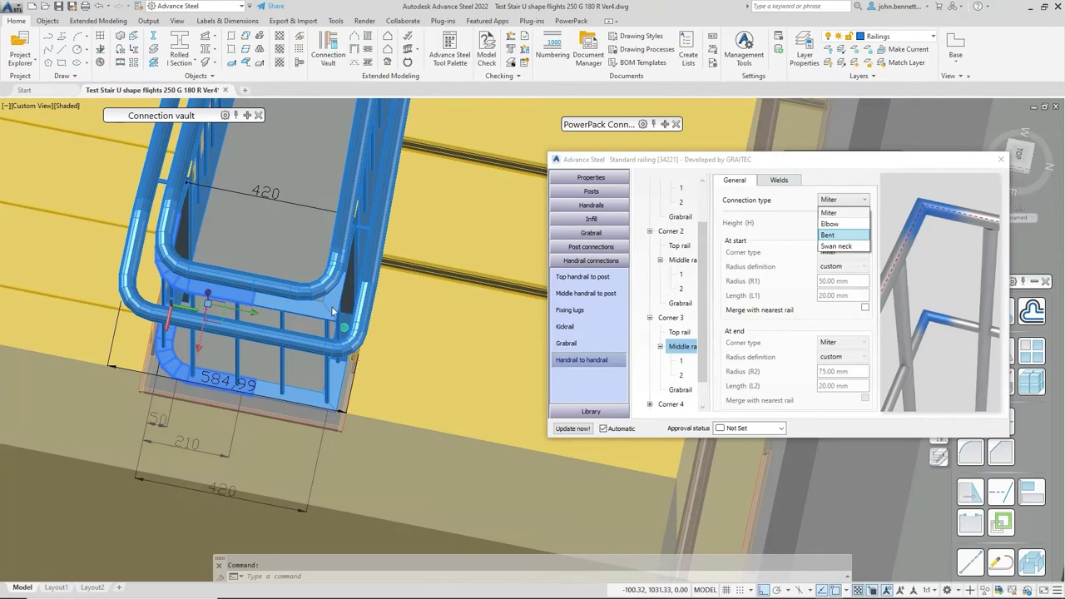
left_click(827, 236)
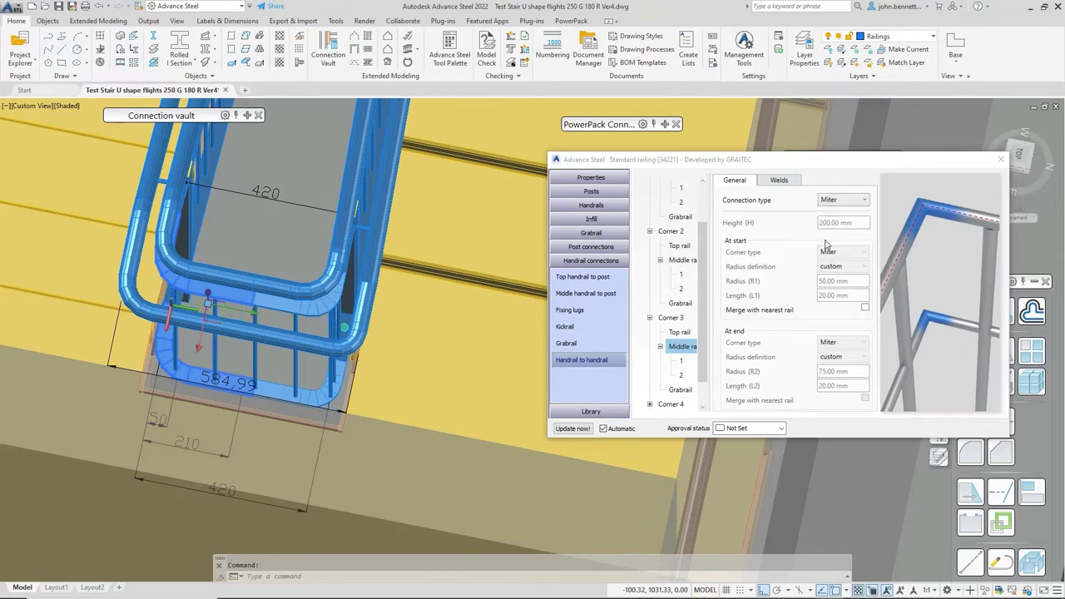
Step: Set the start radius of corner 3's middle rail bends to 75 mm and merge their start with the nearest rail
left_click(321, 310)
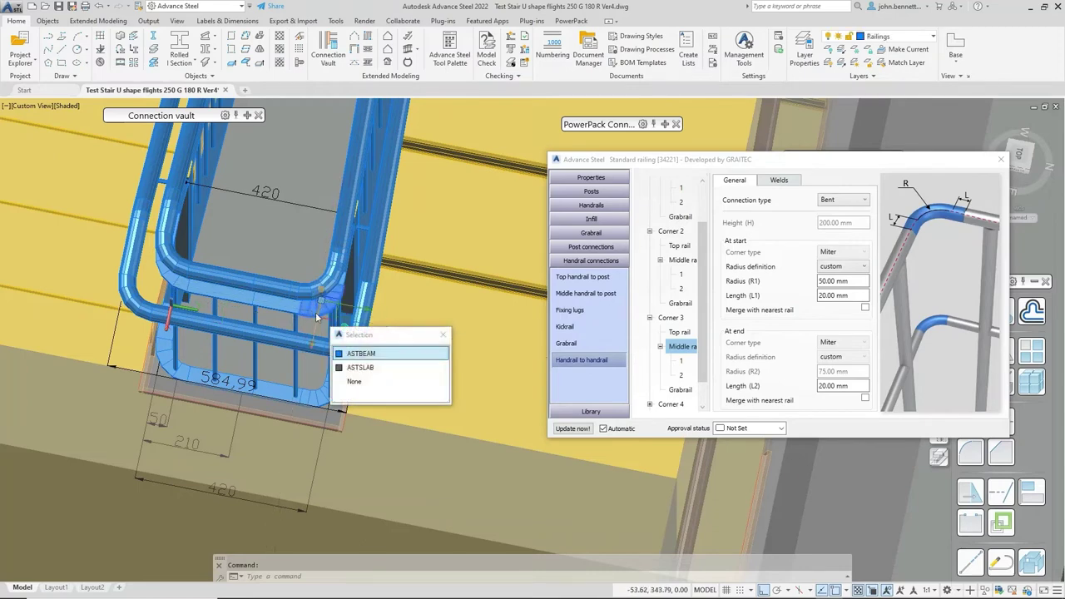
left_click(314, 390)
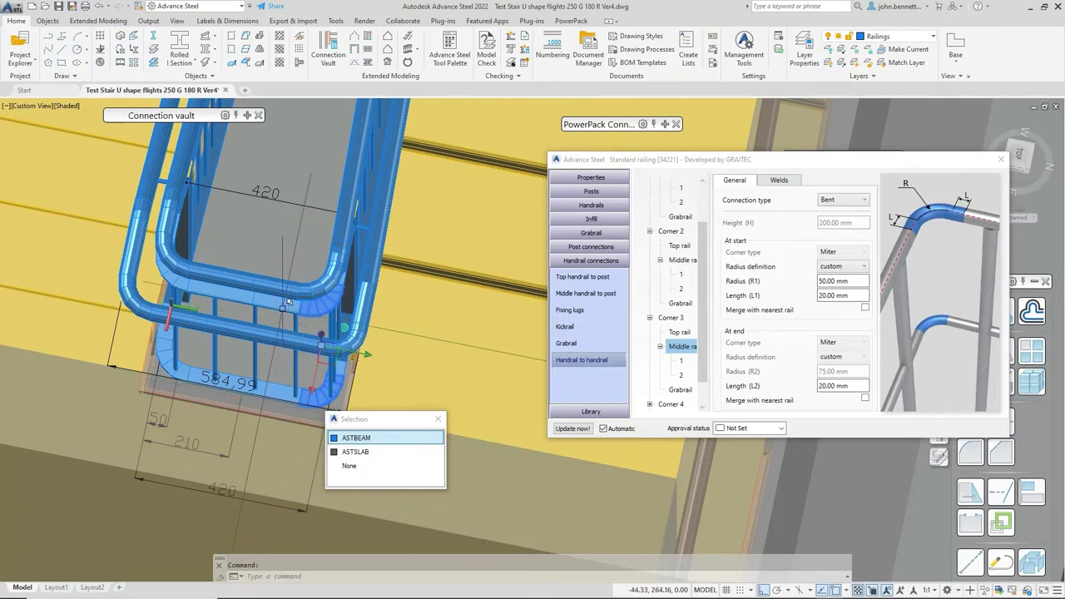
left_click(277, 307)
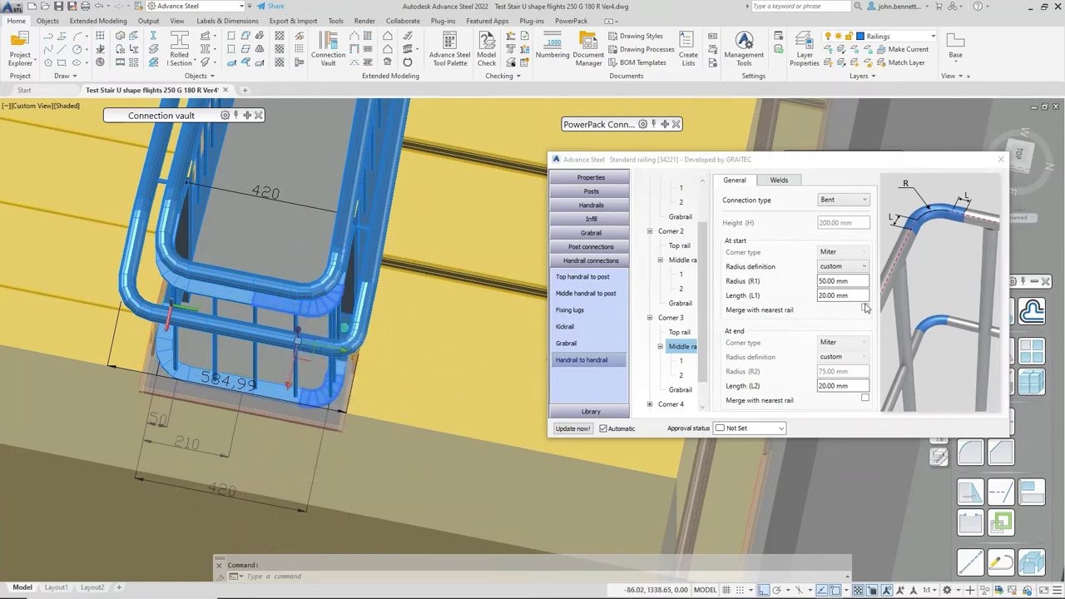
left_click_drag(859, 281, 792, 279)
type("75")
key("Return")
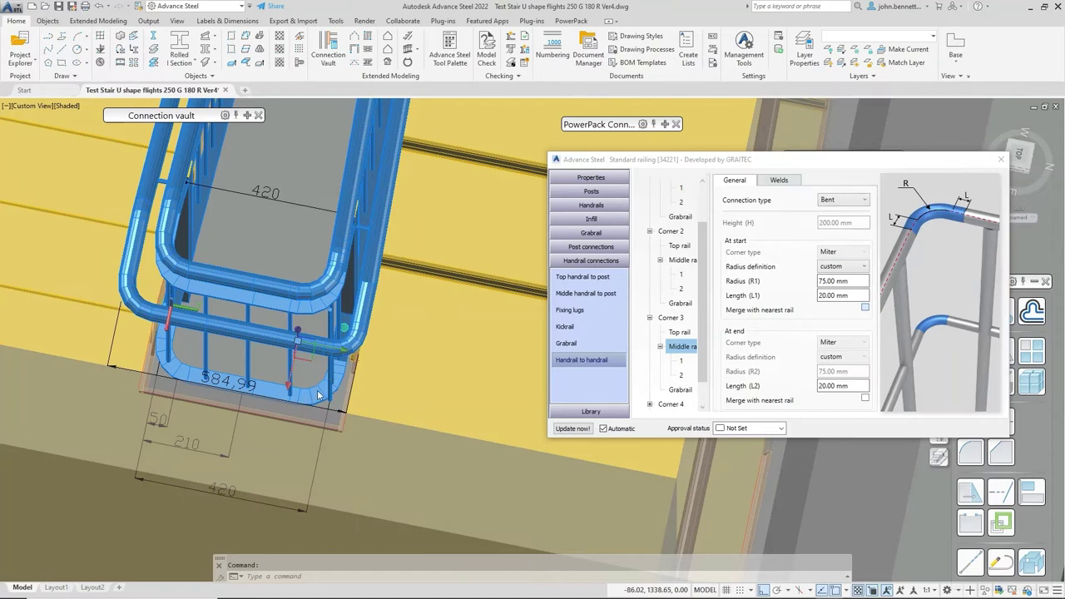
key("space")
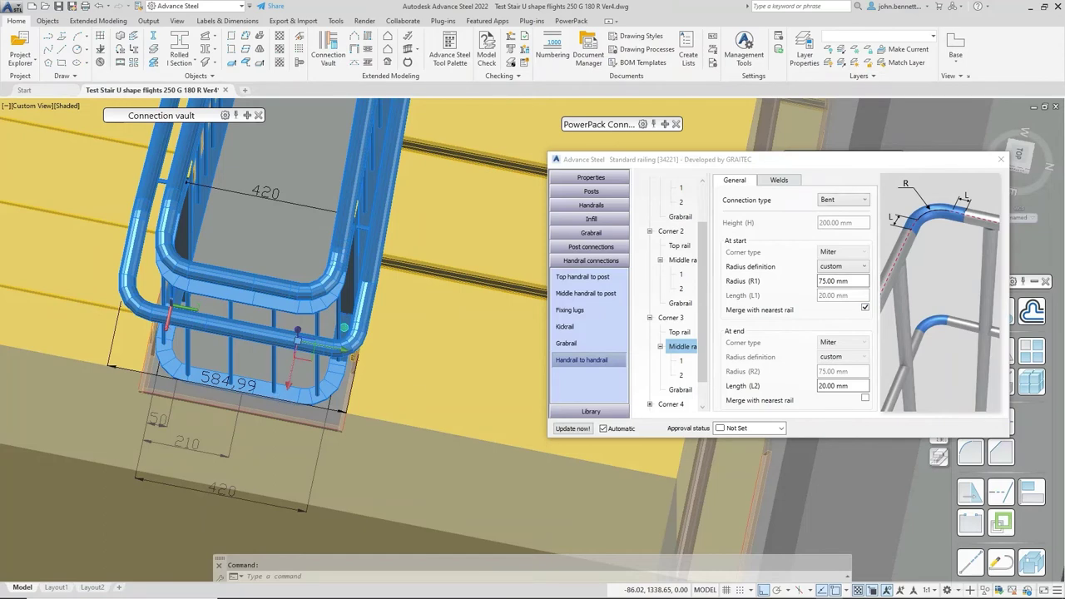
Step: Select the bottom rail's and upper middle rail's bends at corner 3 to examine their segments
scroll(264, 396, "up", 3)
left_click(262, 395)
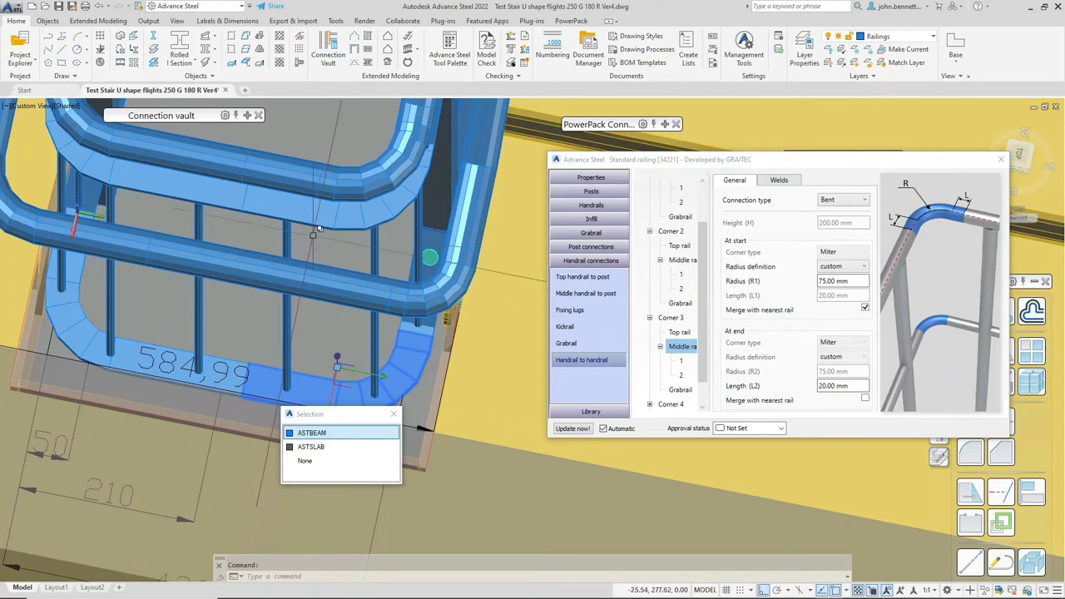
left_click(312, 222)
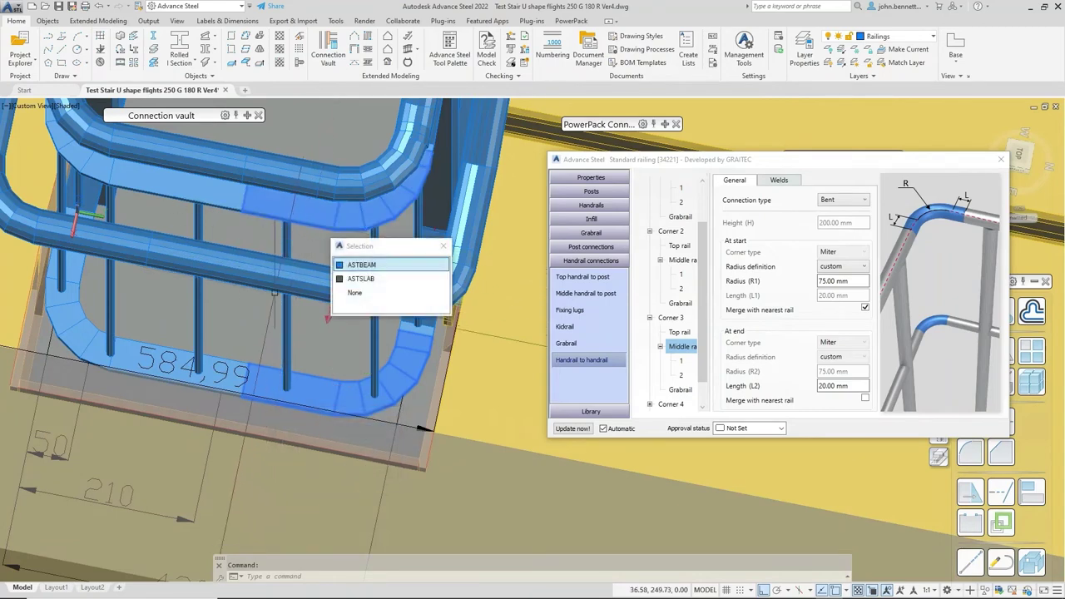
Step: Merge the end of corner 3's middle rail bends with the nearest rail and check the bottom rail's bend
middle_click_drag(274, 349, 154, 355)
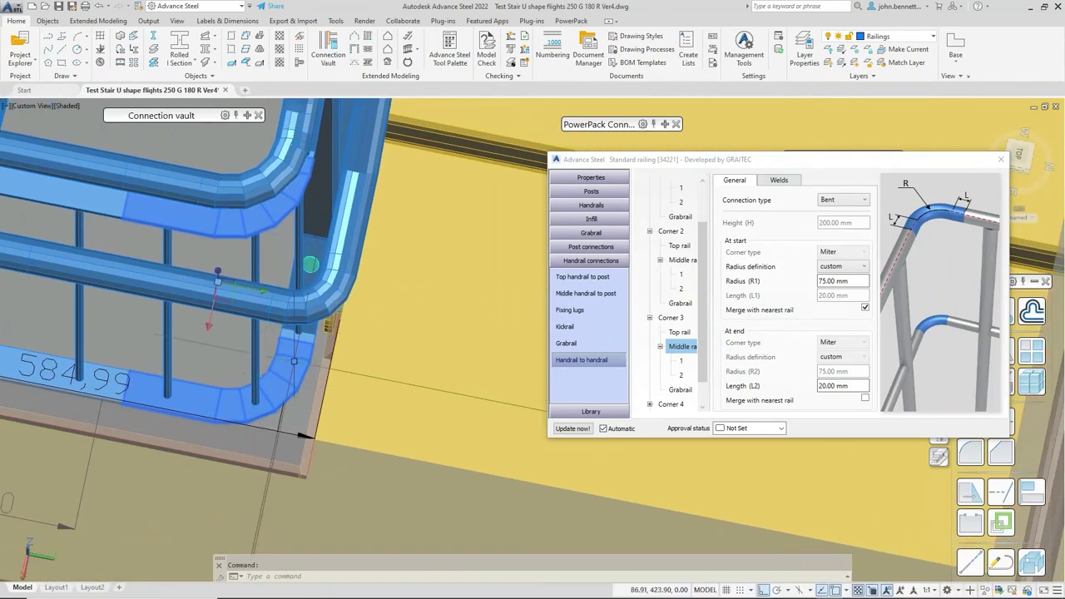
middle_click_drag(287, 363, 236, 340, "shift")
mouse_move(288, 411)
middle_mouse_down()
mouse_move(268, 366)
mouse_move(250, 395)
mouse_move(174, 403)
mouse_move(162, 420)
mouse_move(177, 418)
middle_mouse_up()
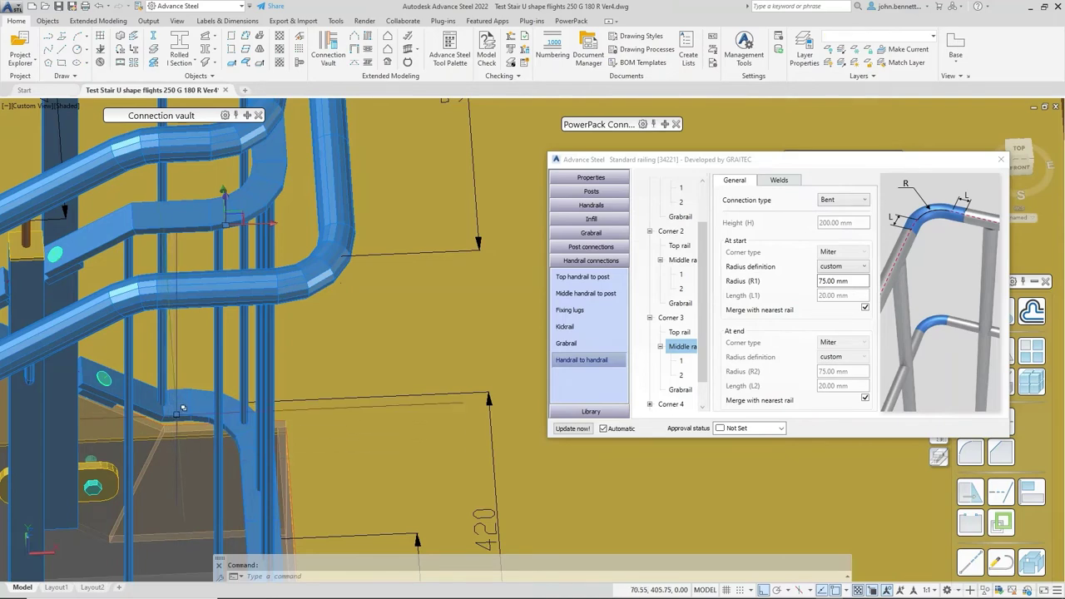
left_click(188, 411)
middle_click_drag(214, 415, 221, 348, "shift")
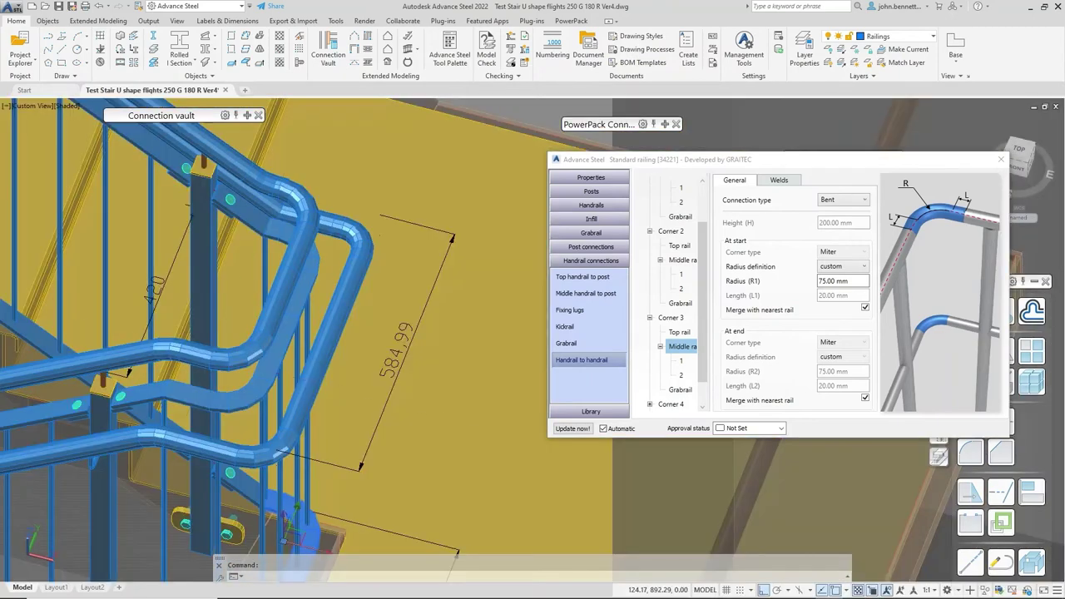
key("Escape")
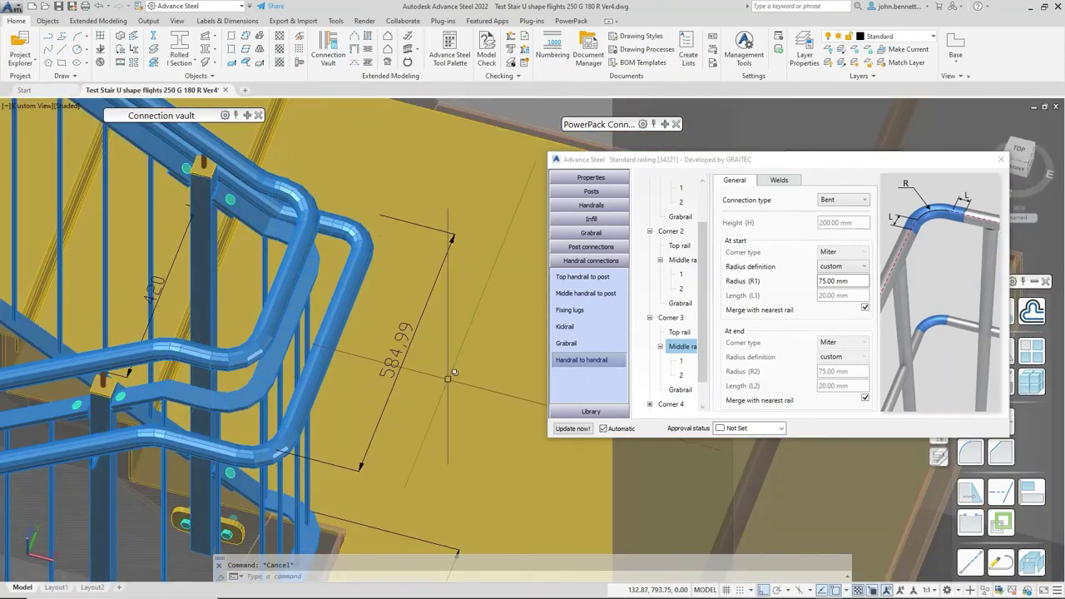
Step: Merge the start of corner 3's top rail bend with the nearest rail
scroll(691, 376, "down", 2)
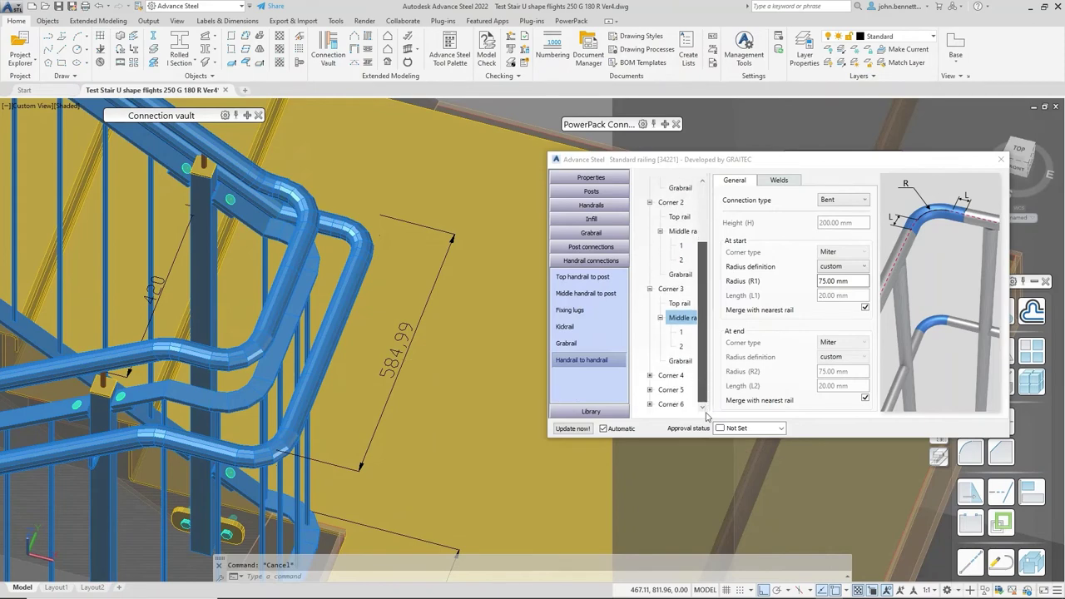
left_click(679, 305)
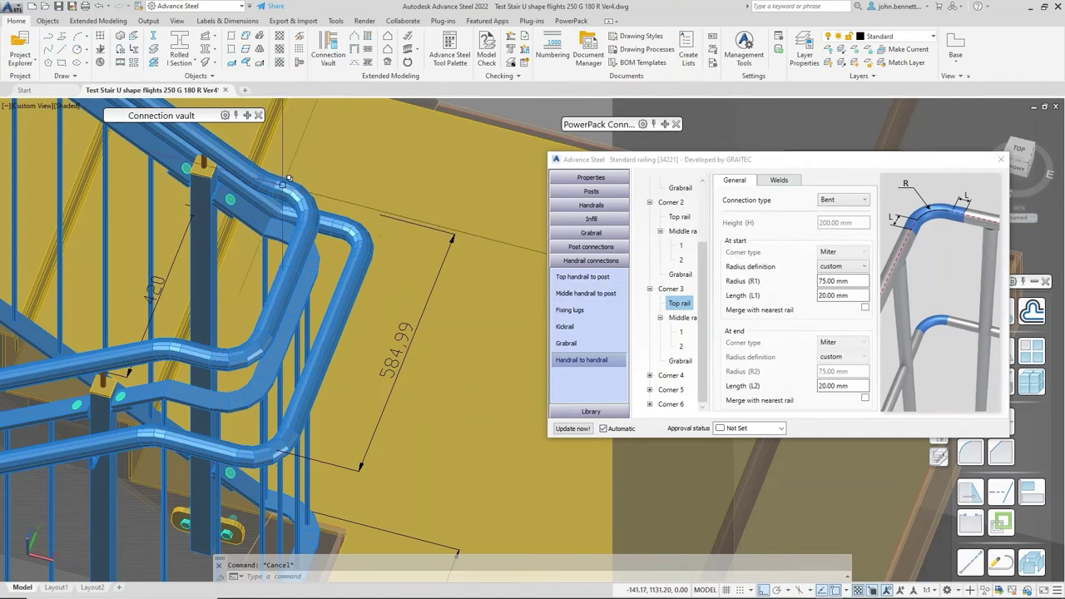
left_click(295, 186)
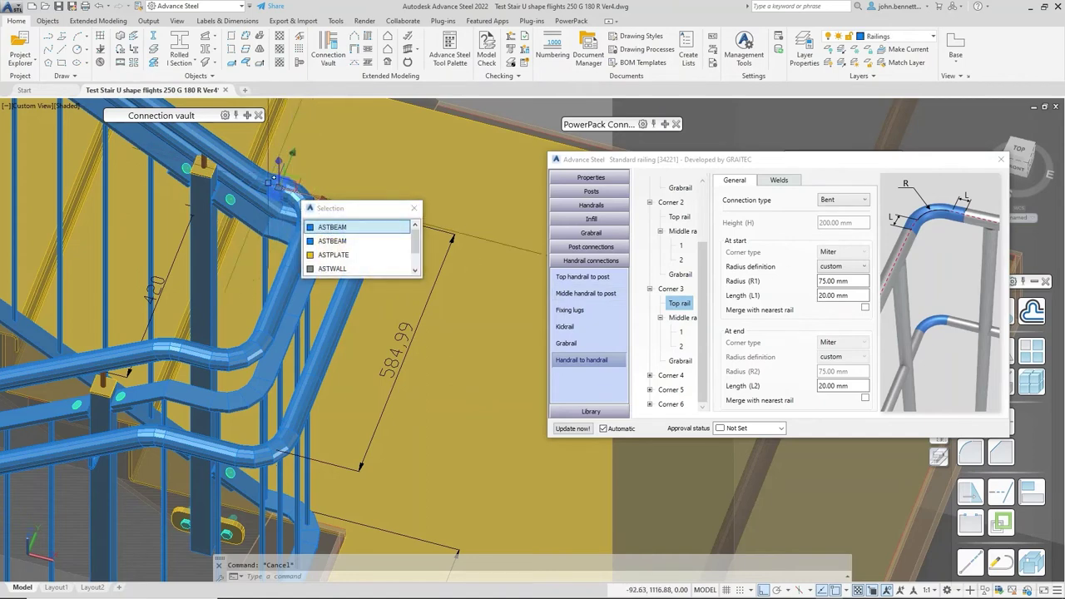
key("Escape")
left_click(292, 256)
key("Escape")
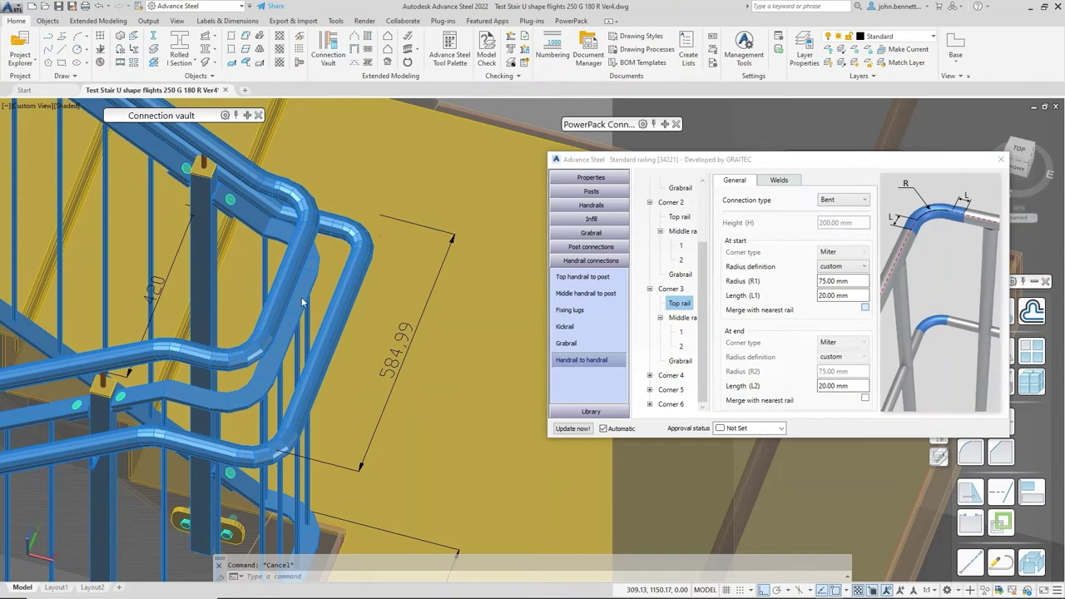
key("space")
Step: Inspect the top rail's segments on both sides of the landing return
left_click(286, 192)
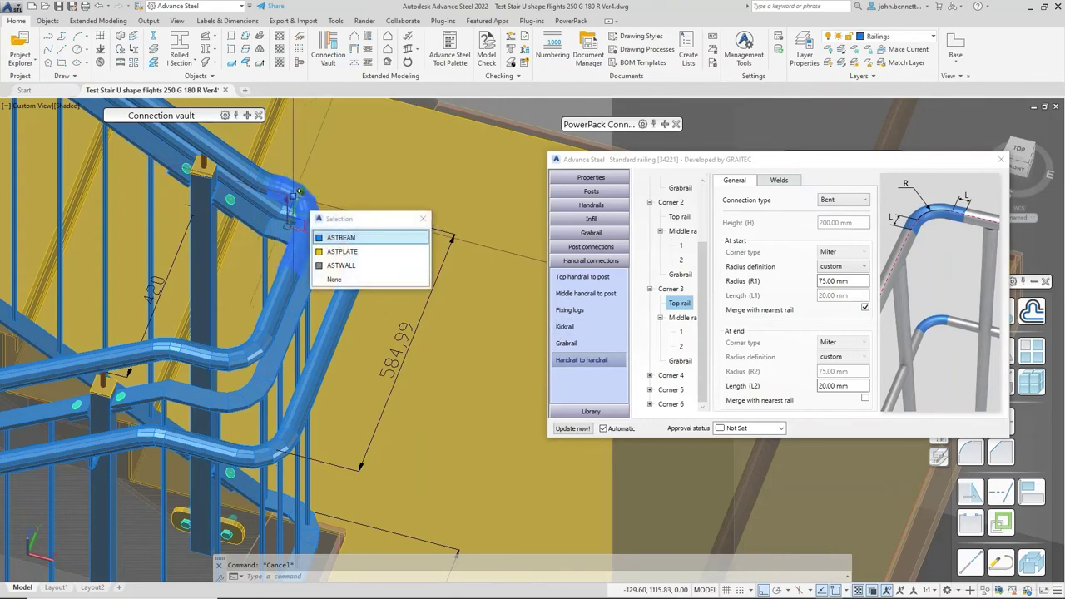
key("Escape")
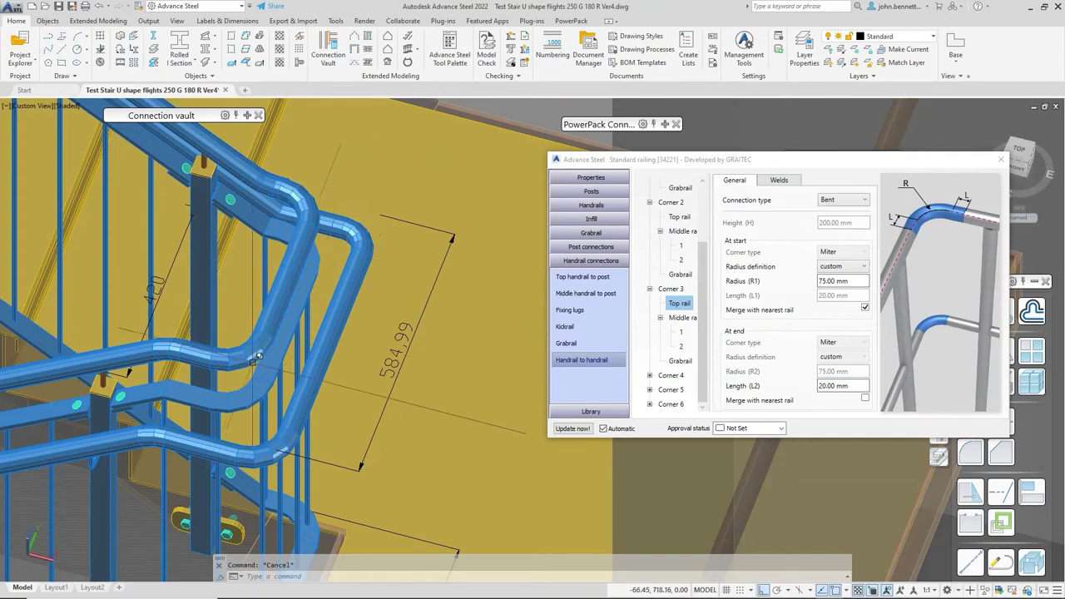
left_click(258, 357)
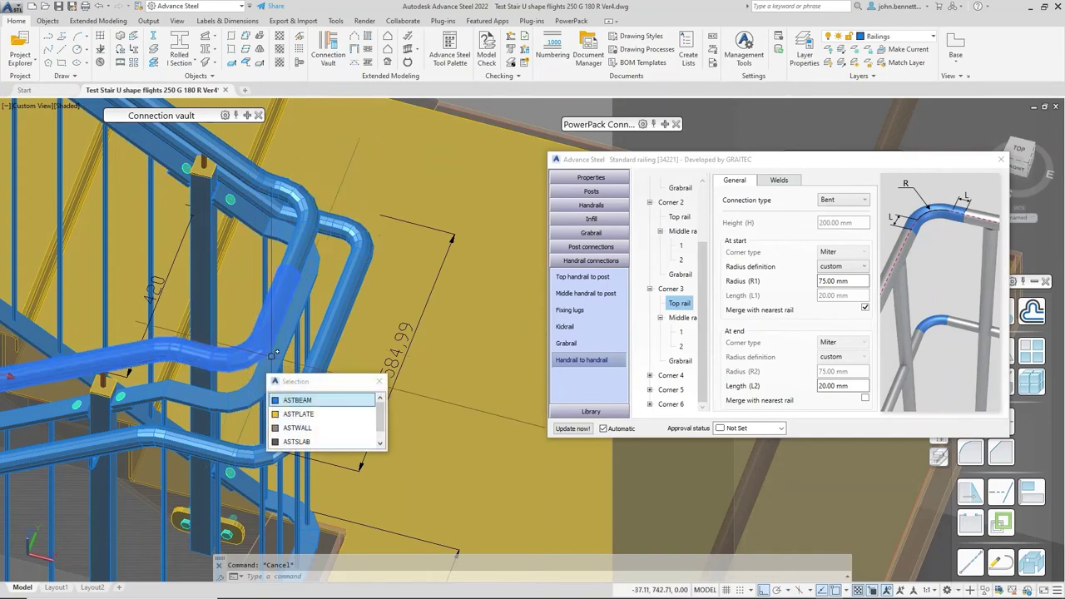
key("Escape")
middle_click_drag(318, 333, 315, 340, "shift")
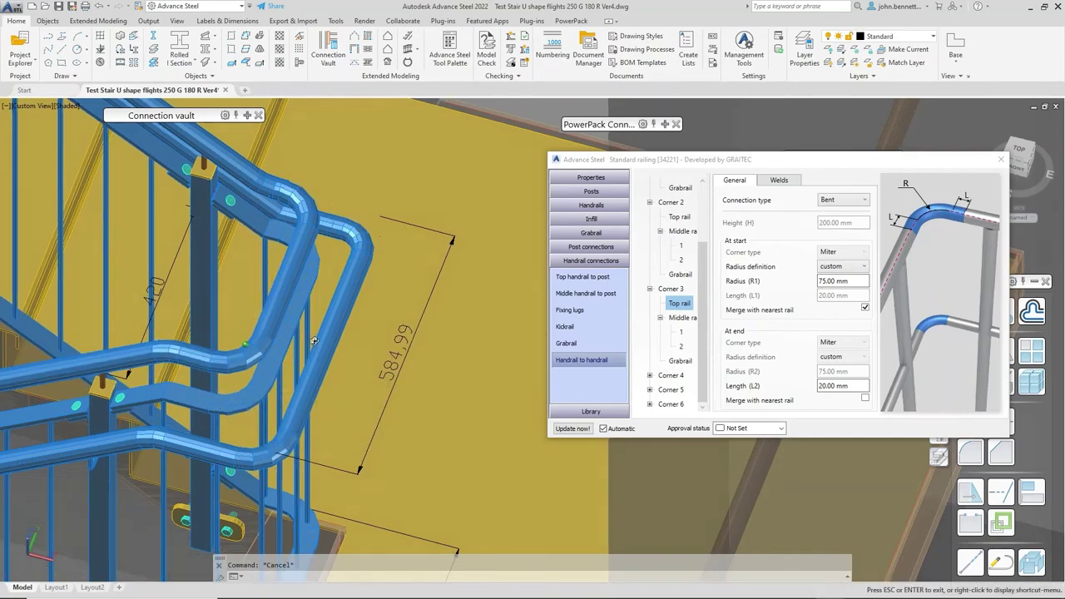
Step: Merge the start of corner 3's grabrail bend with the nearest rail
left_click(681, 362)
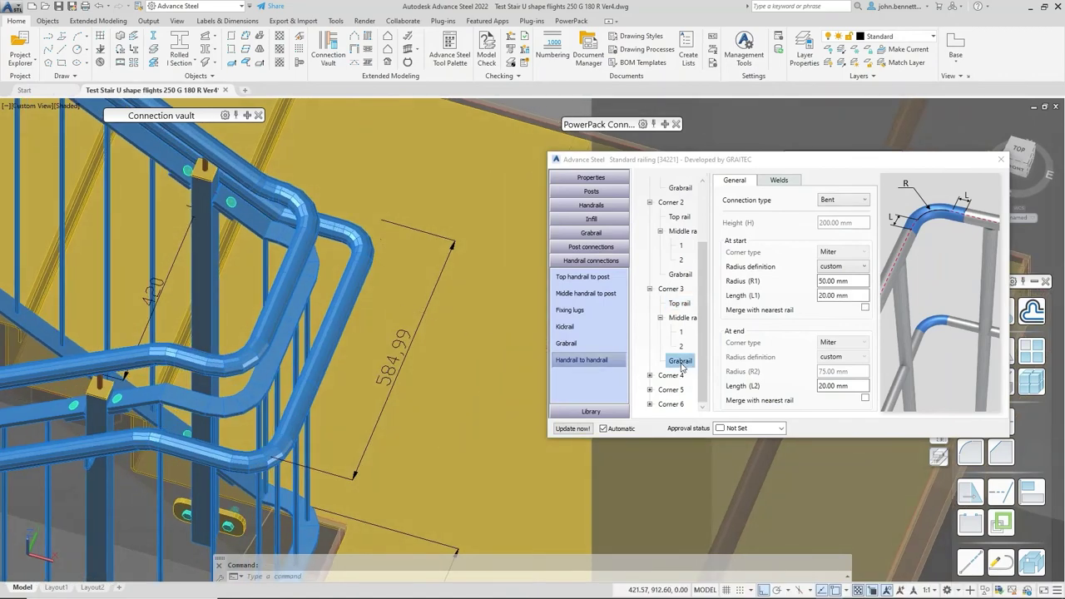
left_click(351, 300)
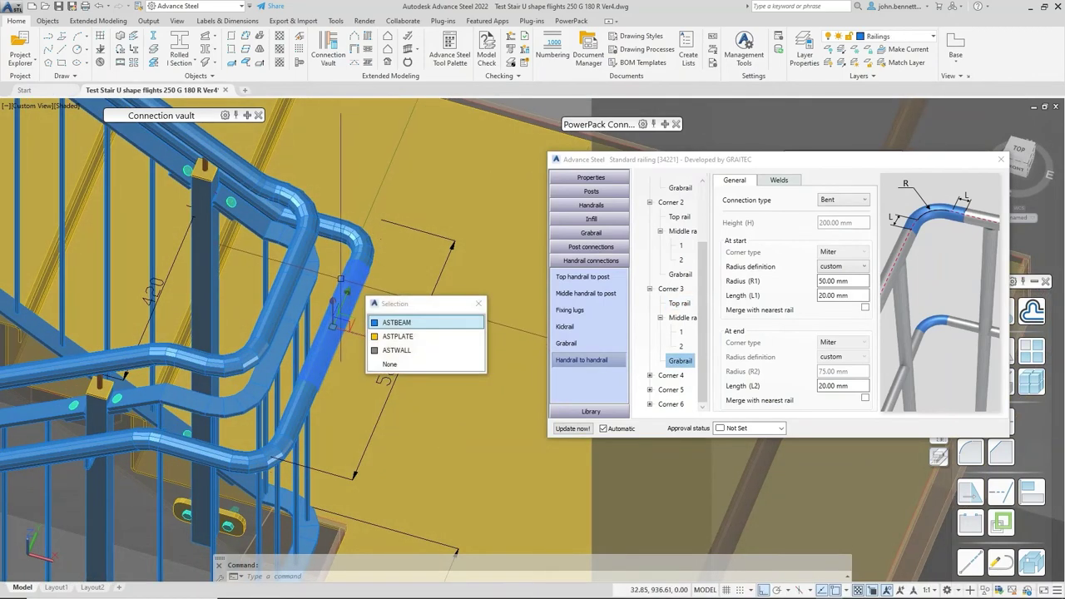
left_click(864, 309)
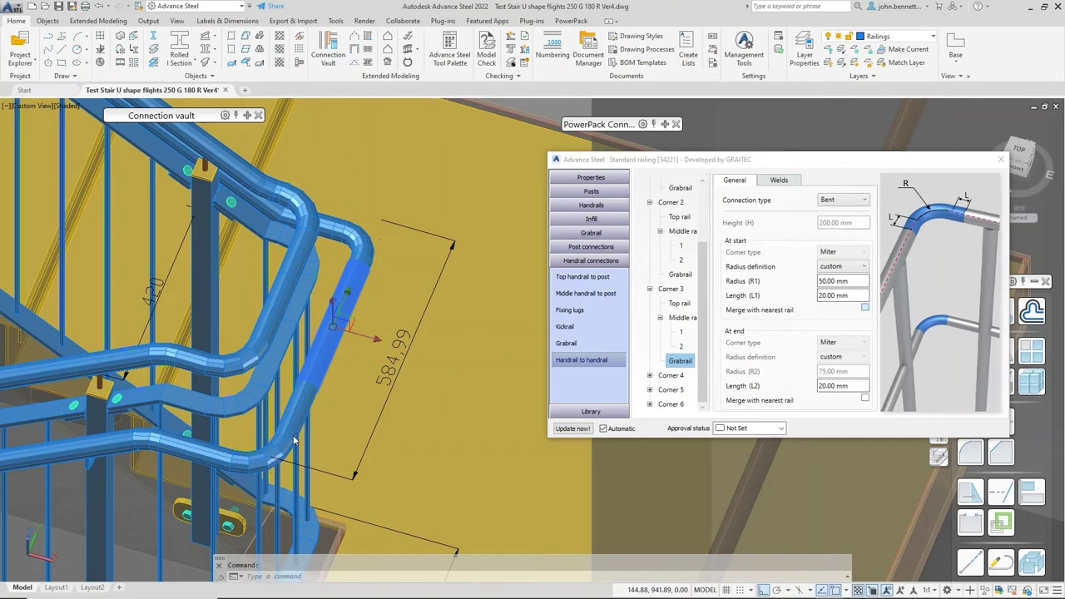
key("space")
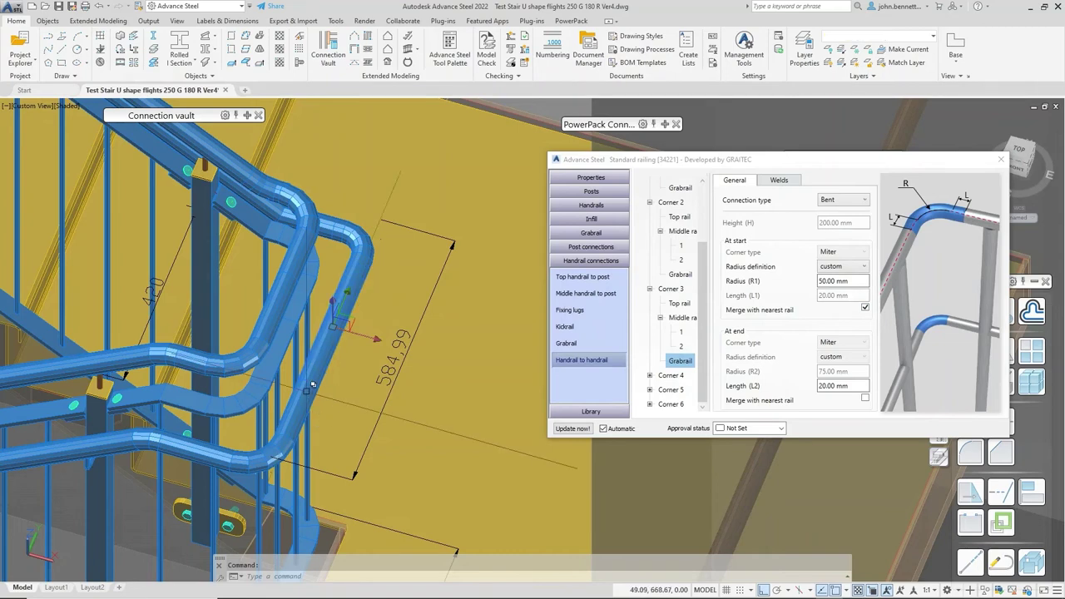
Step: Examine the extent of the grabrail's segments along the landing and around its bends
left_click(321, 376)
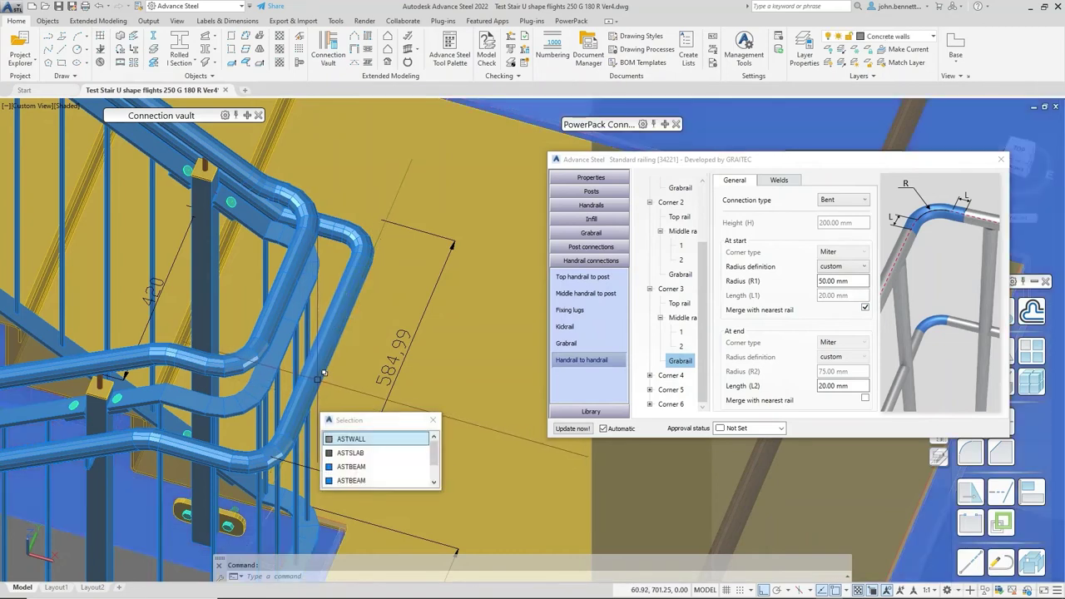
key("Escape")
left_click(322, 346)
left_click(302, 410)
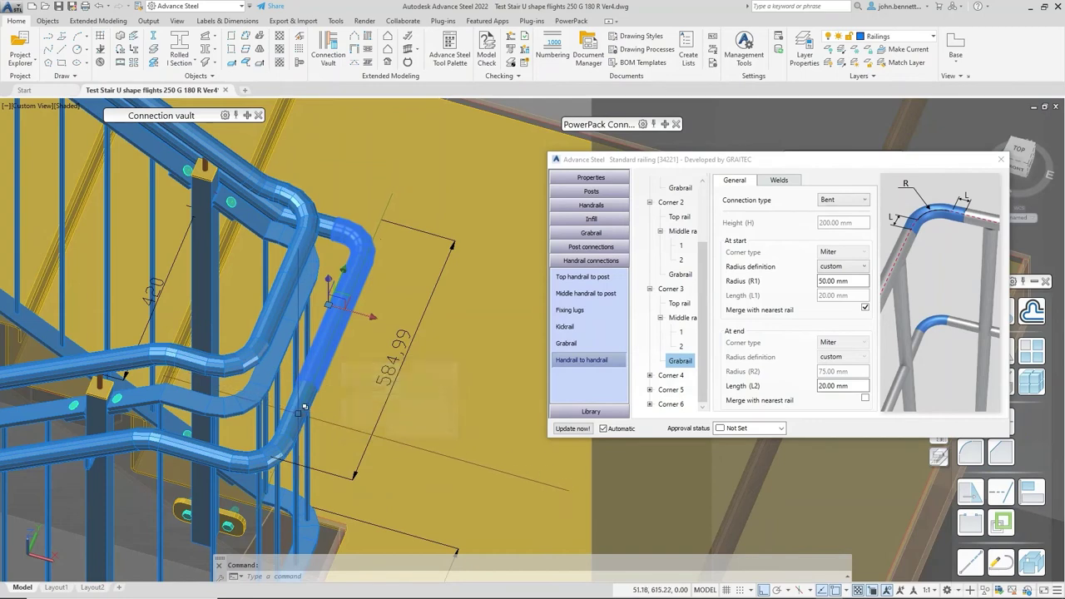
left_click(334, 339)
key("Escape")
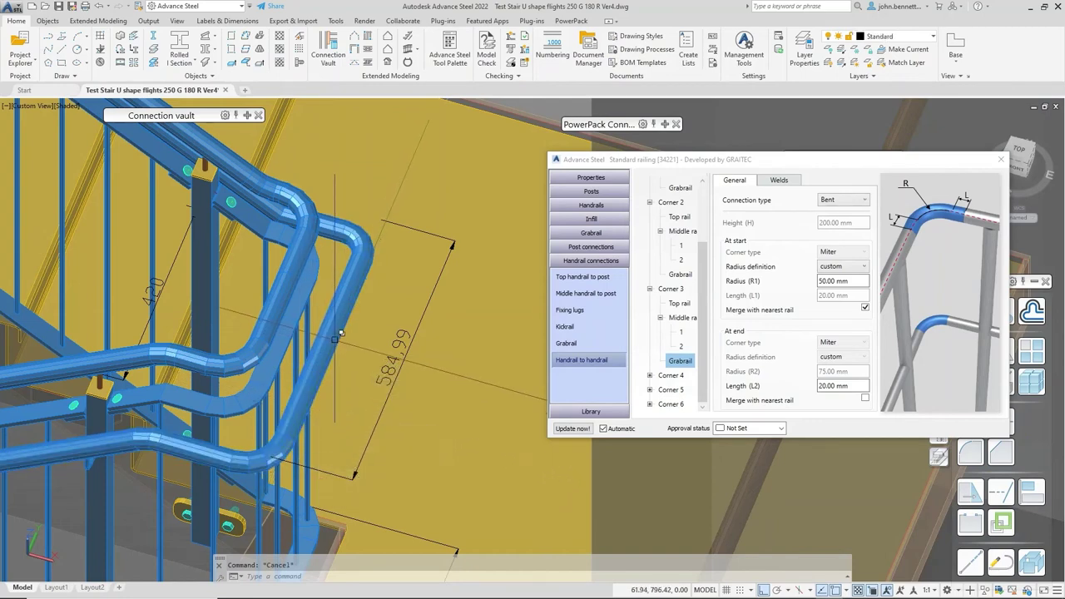
left_click(341, 292)
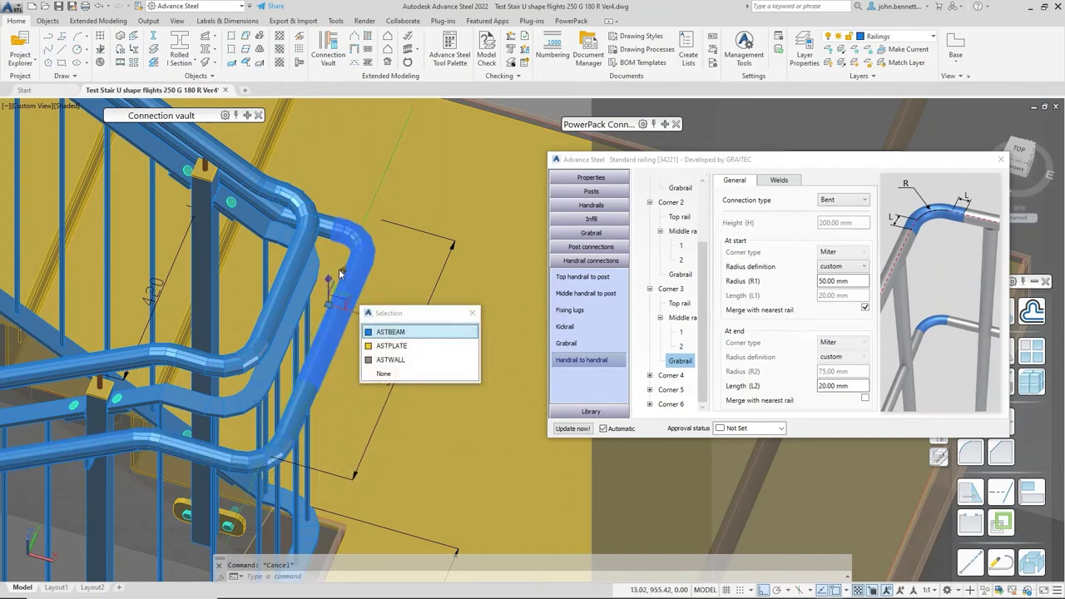
key("Escape")
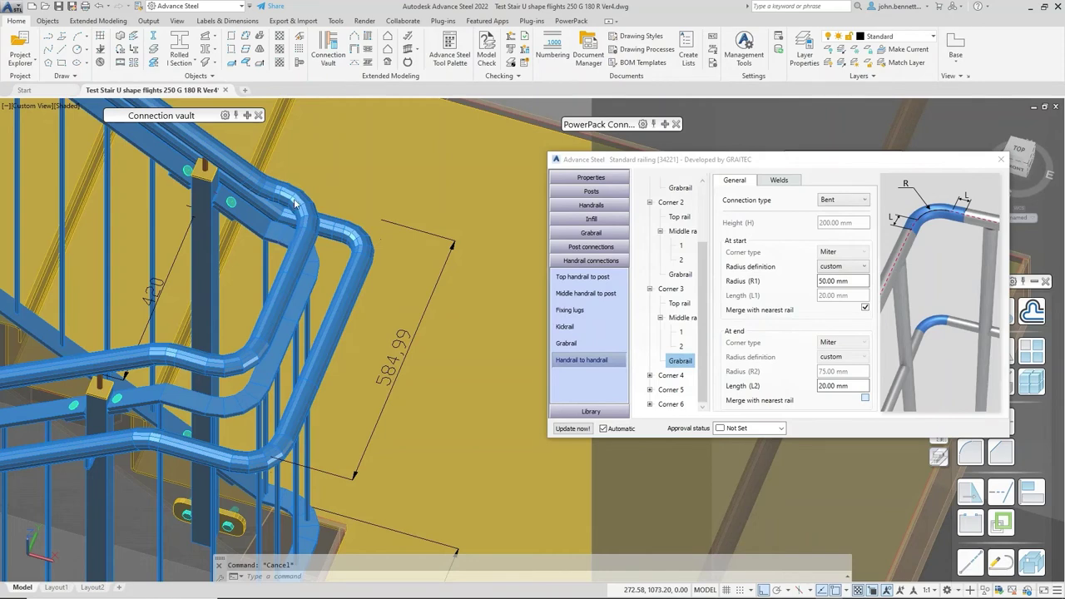
Step: Merge the end of corner 3's grabrail bend with the nearest rail and check the merged segment's shape
key("space")
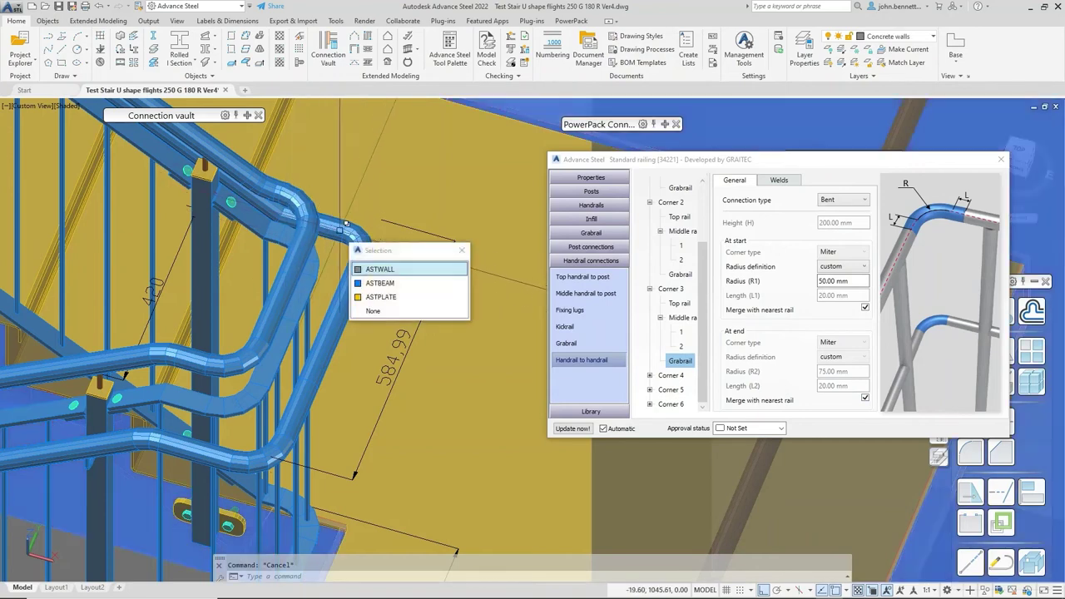
left_click(372, 283)
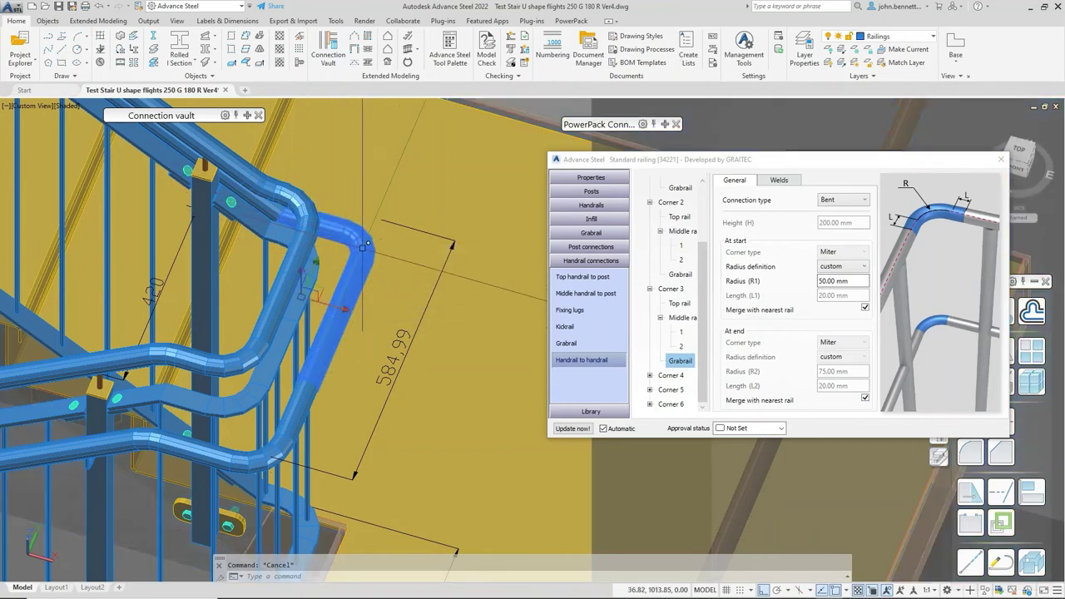
middle_click_drag(369, 277, 444, 264, "shift")
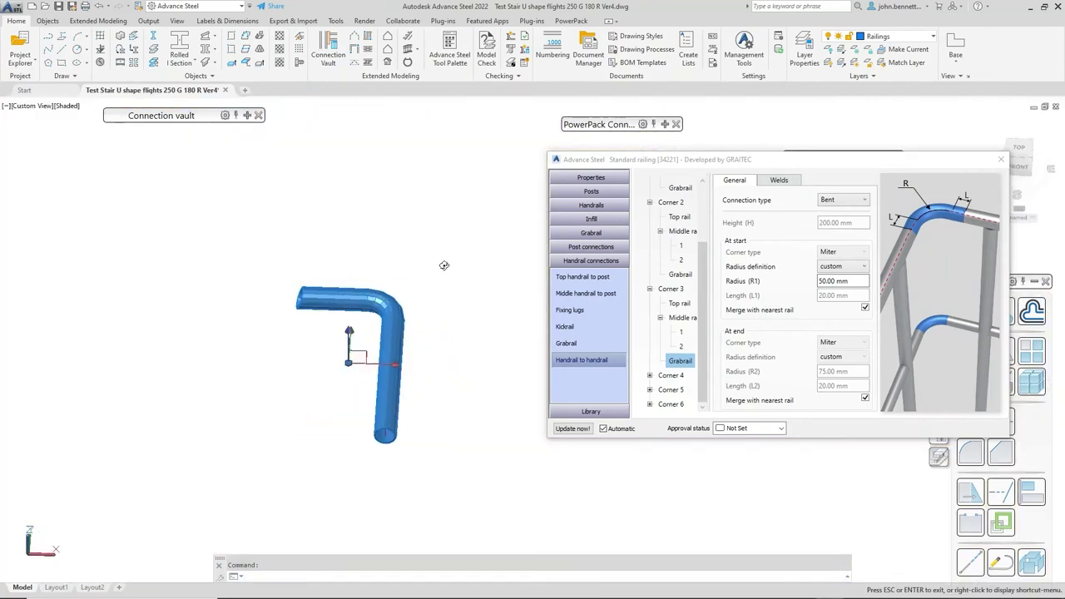
middle_click_drag(262, 326, 294, 319)
middle_click_drag(294, 319, 328, 299, "shift")
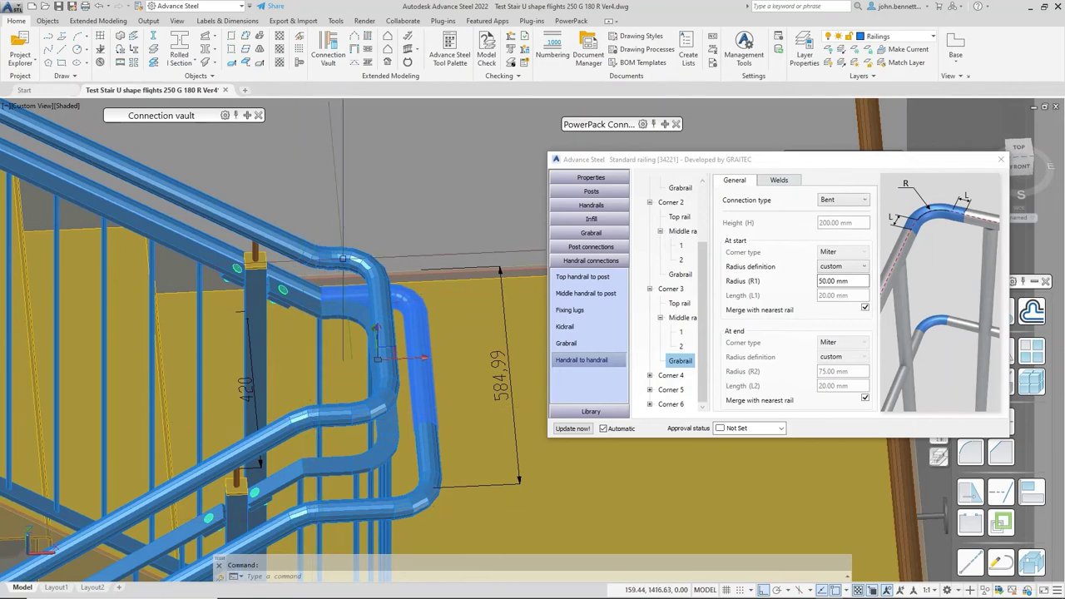
scroll(348, 295, "up", 2)
scroll(302, 290, "down", 3)
mouse_move(208, 333)
middle_mouse_down("shift")
mouse_move(221, 363)
mouse_move(206, 332)
middle_mouse_up("shift")
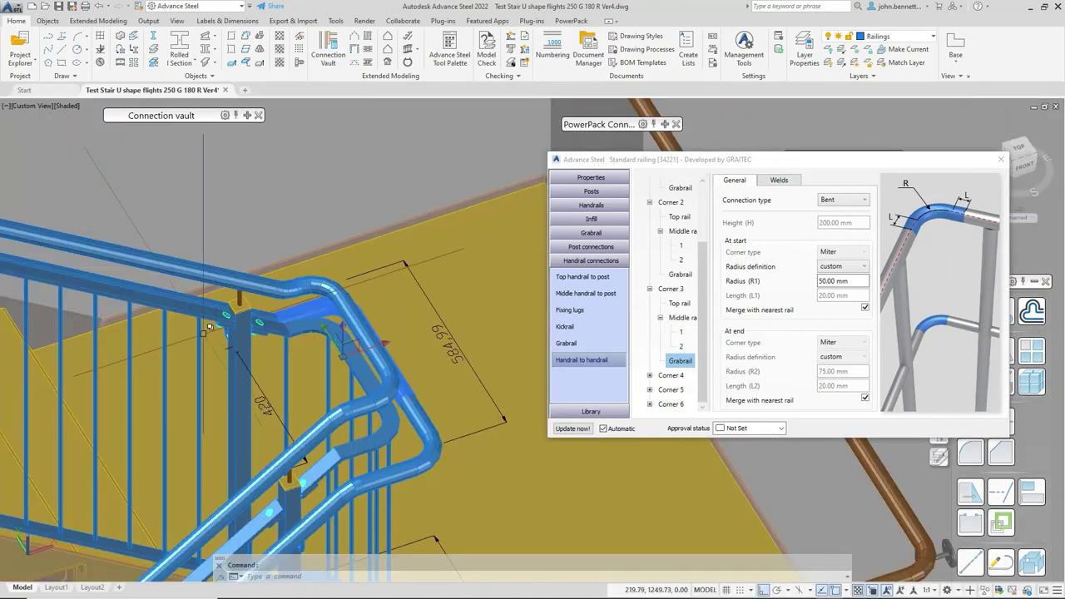
Step: Survey the whole railing and list the handrail-to-handrail connections available for corners 4 and 5
scroll(171, 345, "down", 2)
middle_click_drag(153, 358, 358, 307)
middle_click_drag(159, 299, 285, 311)
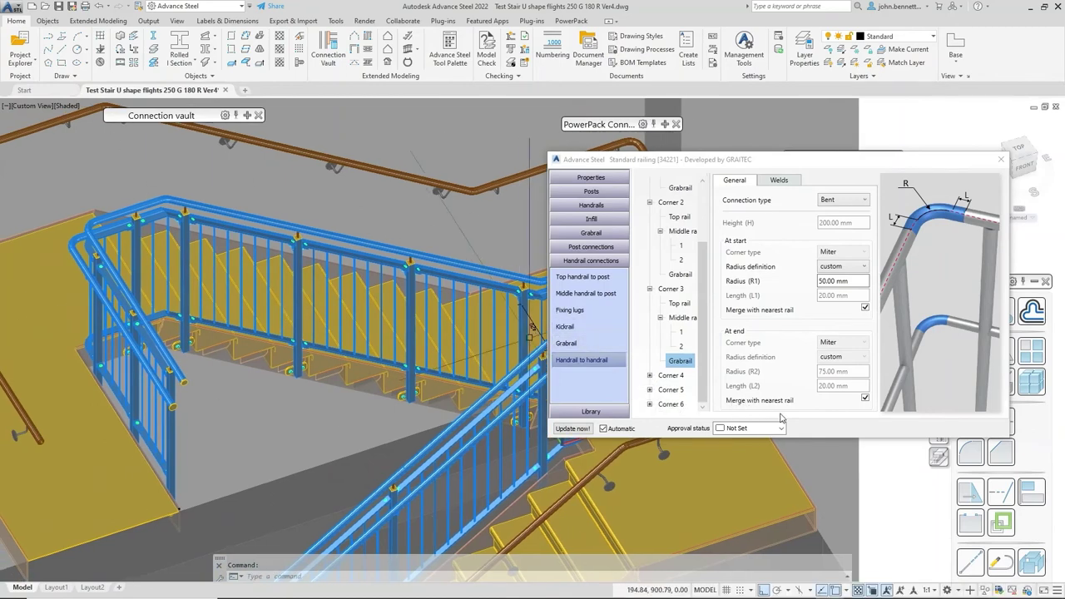
left_click(649, 376)
scroll(699, 378, "down", 1)
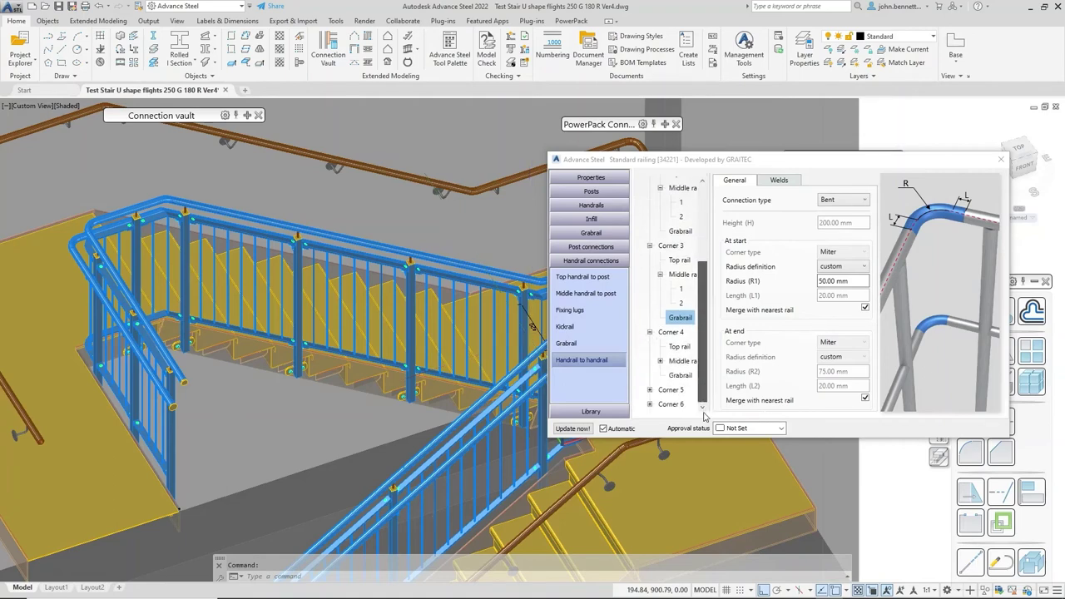
left_click(650, 389)
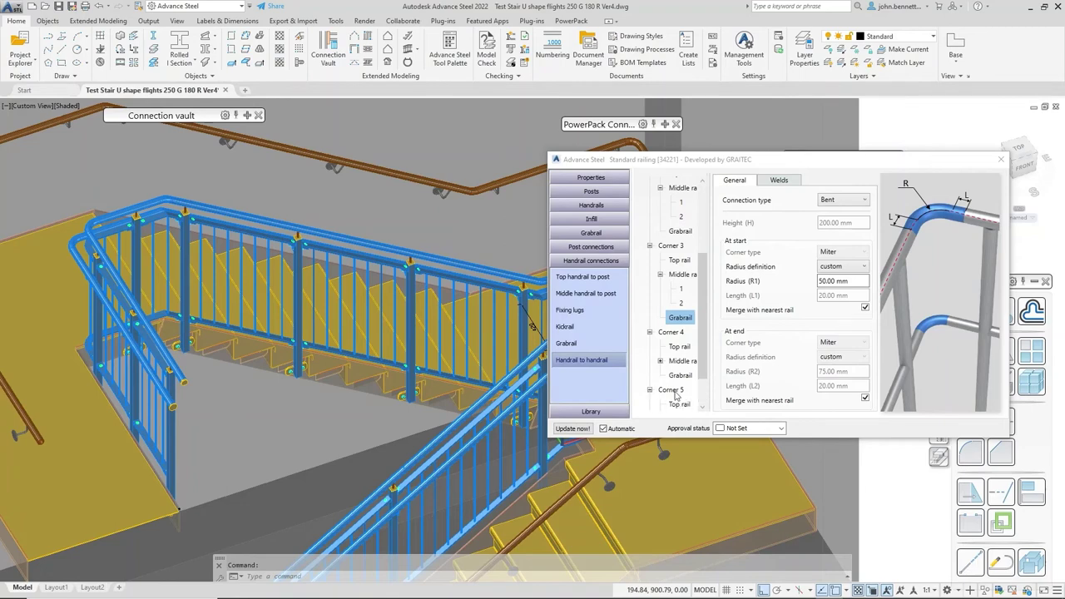
scroll(666, 398, "down", 1)
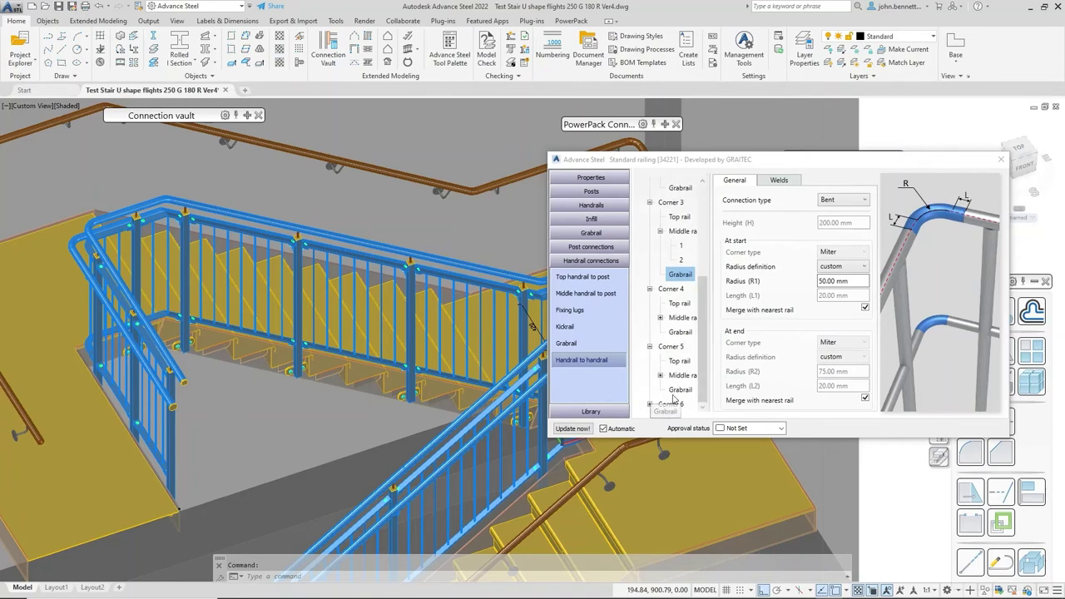
Step: Review the kickrail connection, the fixing lugs' bolt positioning and the grabrail's split settings
left_click(565, 328)
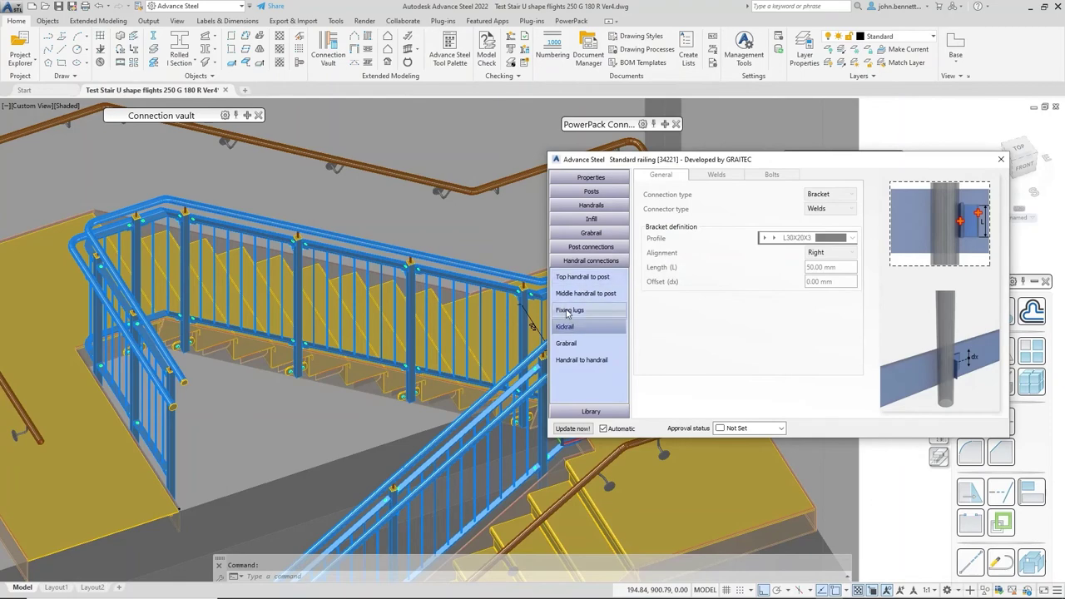
left_click(568, 311)
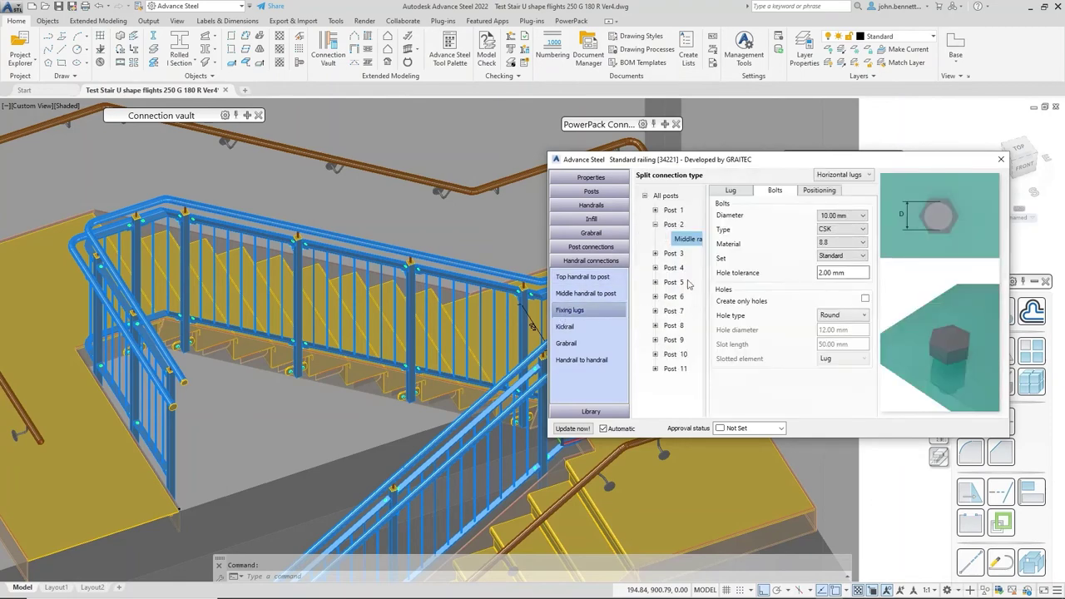
left_click(810, 192)
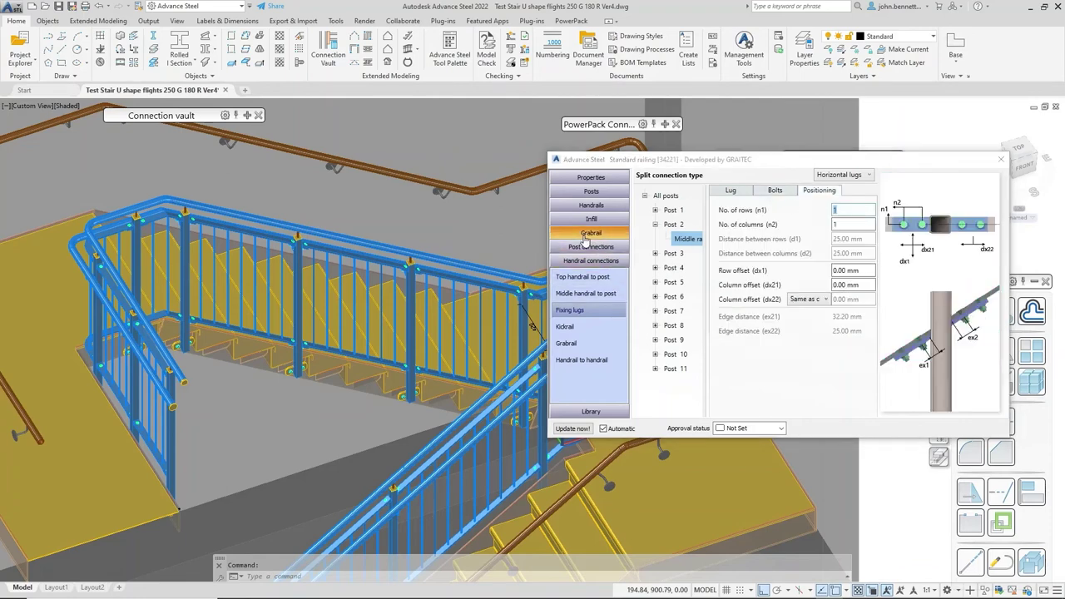
left_click(587, 234)
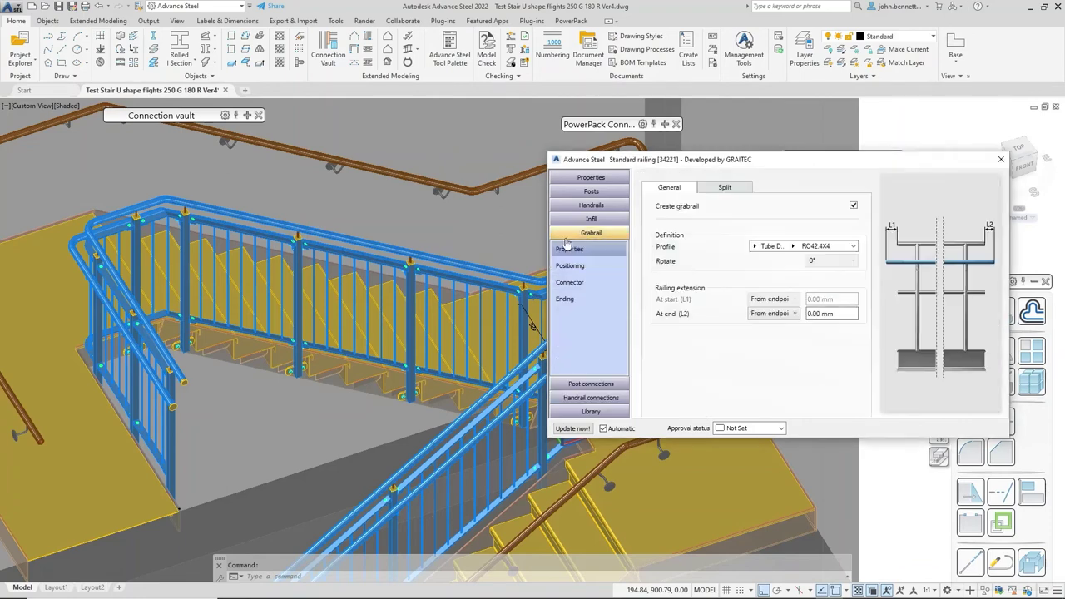
left_click(718, 189)
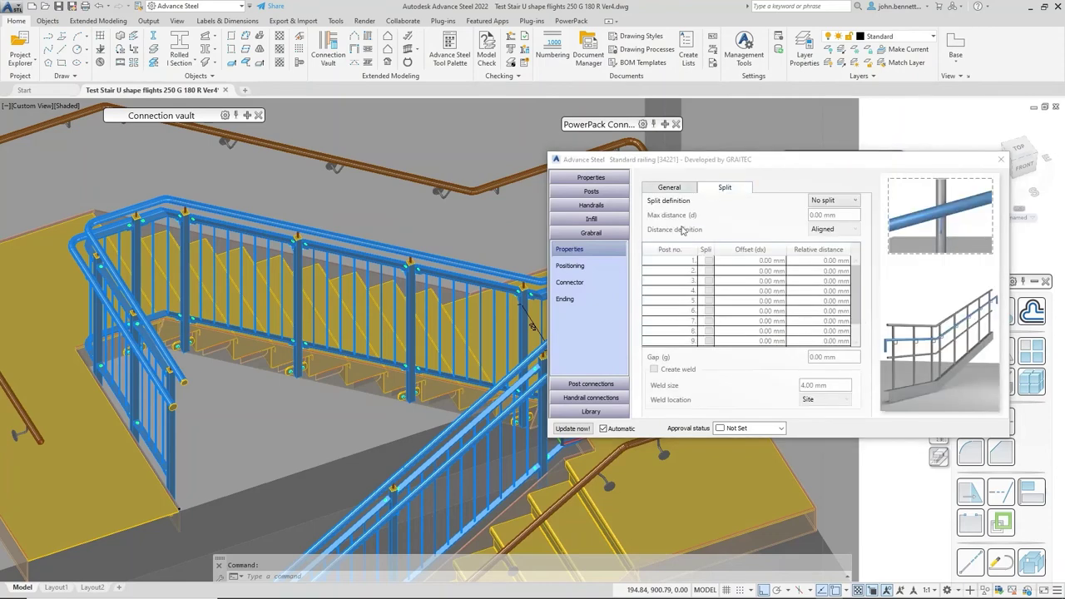
Step: Check the base post connection type and fixing lug positioning, and inspect the railing's ends on both flights
middle_click_drag(329, 435, 212, 330)
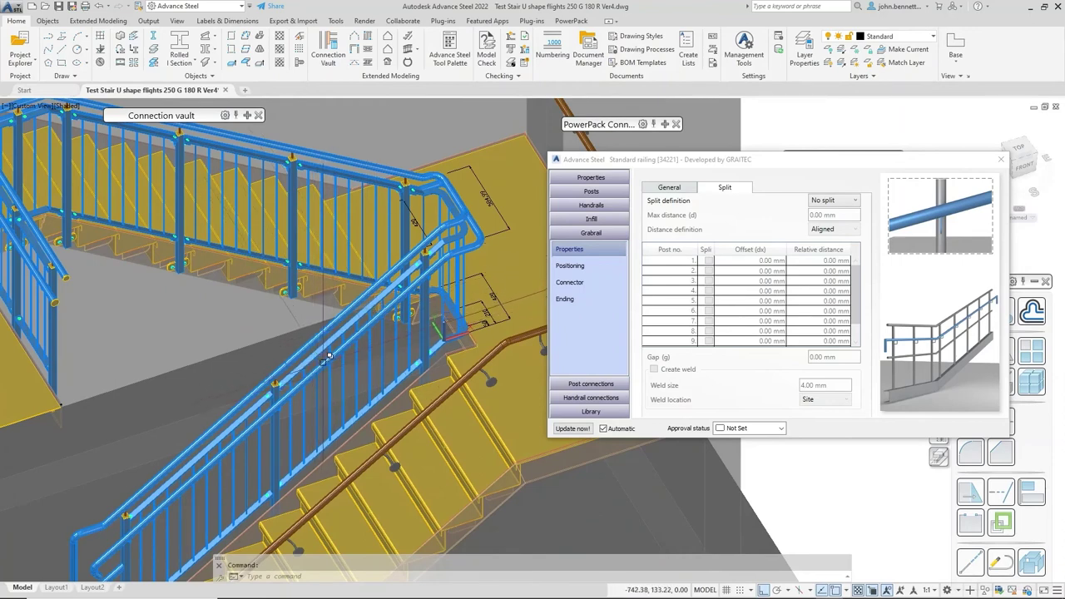
left_click(566, 386)
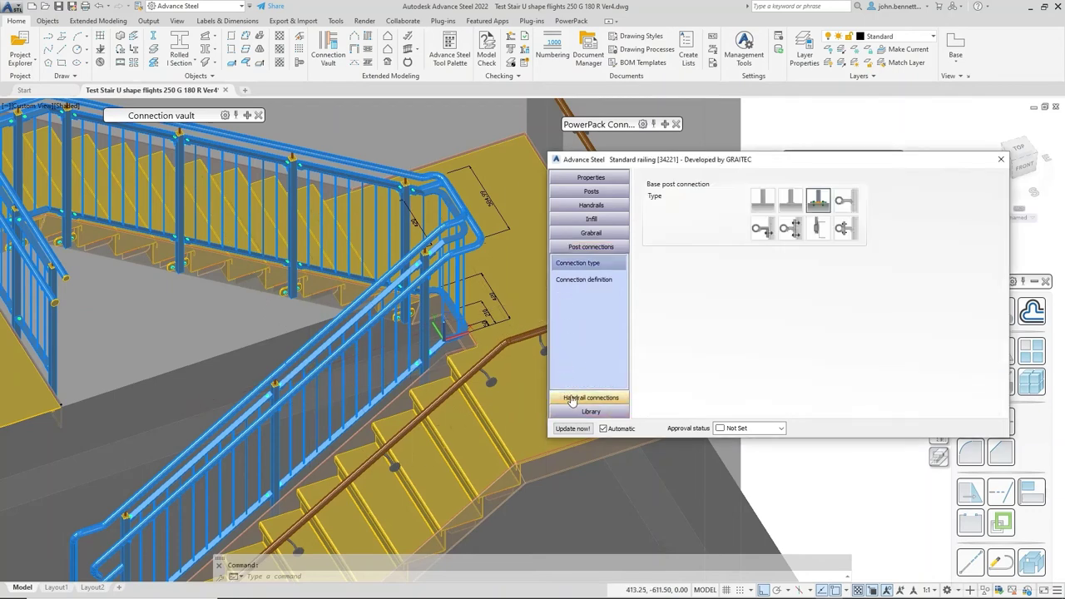
left_click(579, 396)
left_click(569, 311)
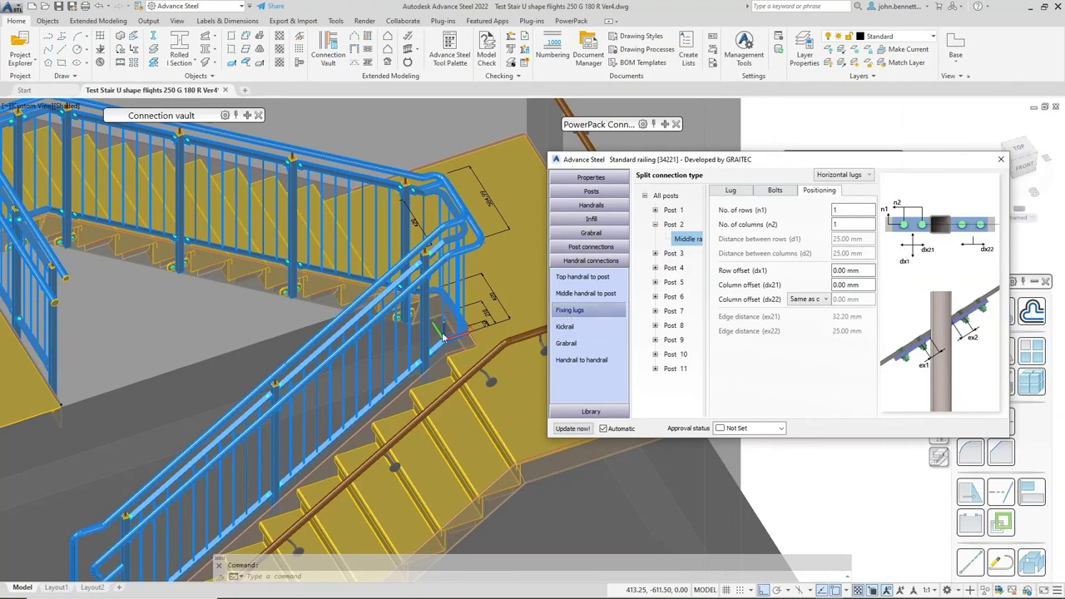
middle_click_drag(143, 308, 211, 335, "shift")
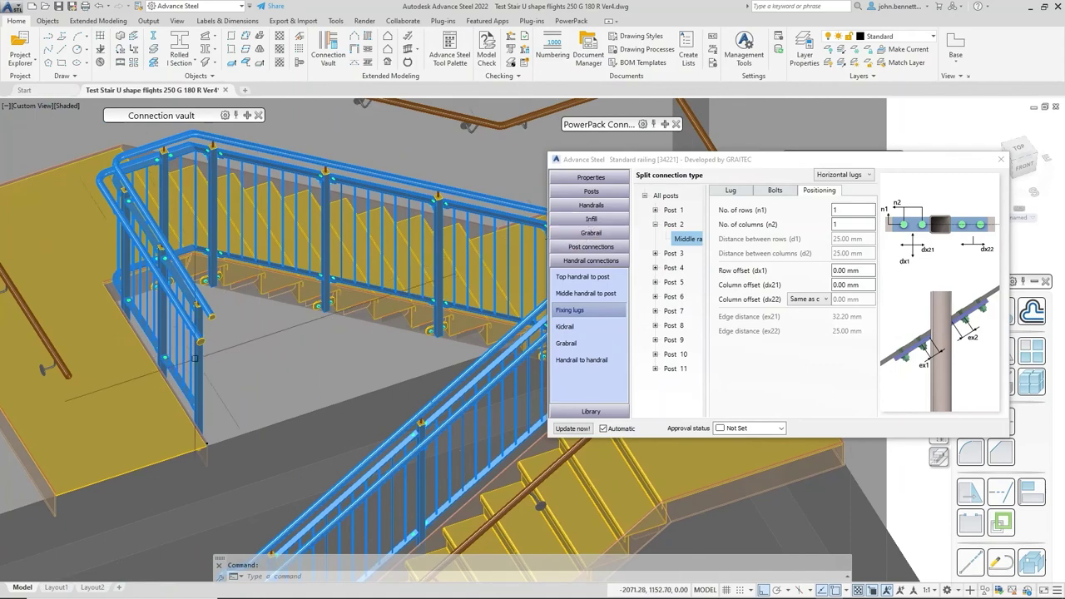
scroll(196, 353, "up", 5)
scroll(238, 335, "down", 4)
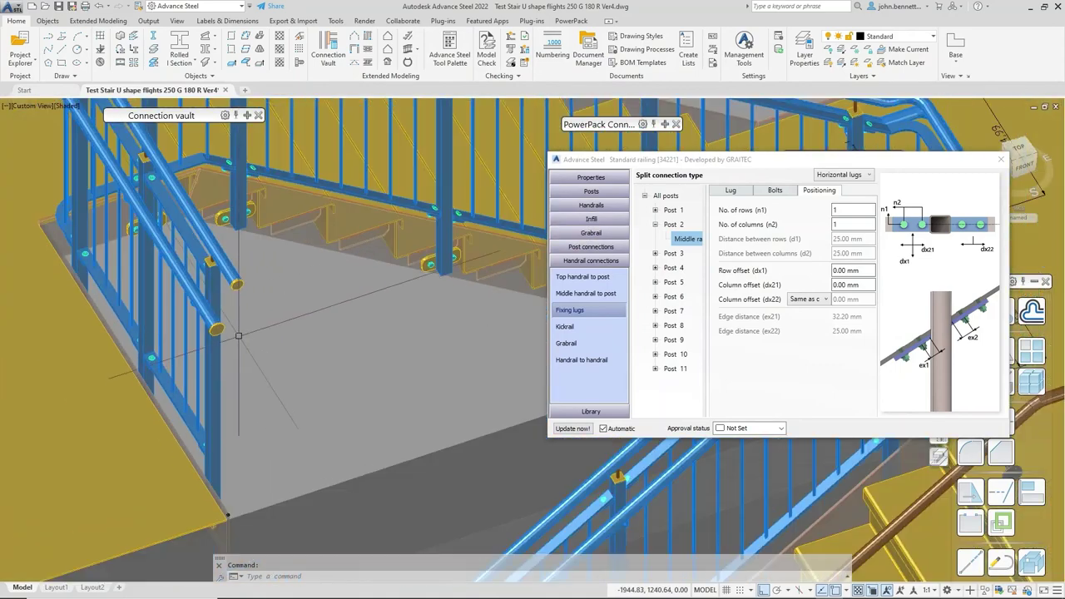
scroll(253, 384, "up", 3)
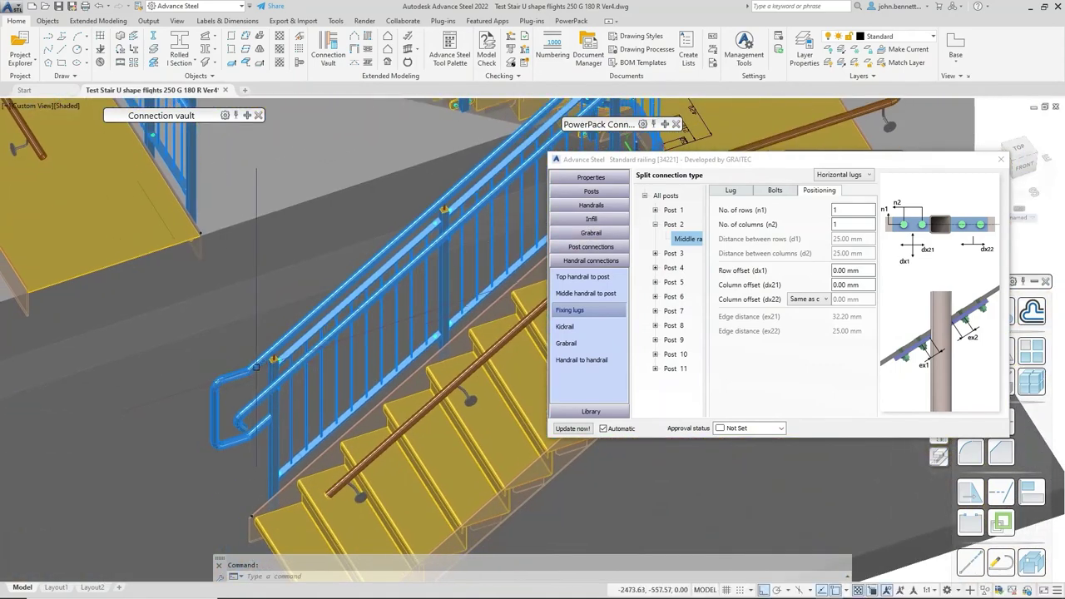
scroll(257, 373, "up", 1)
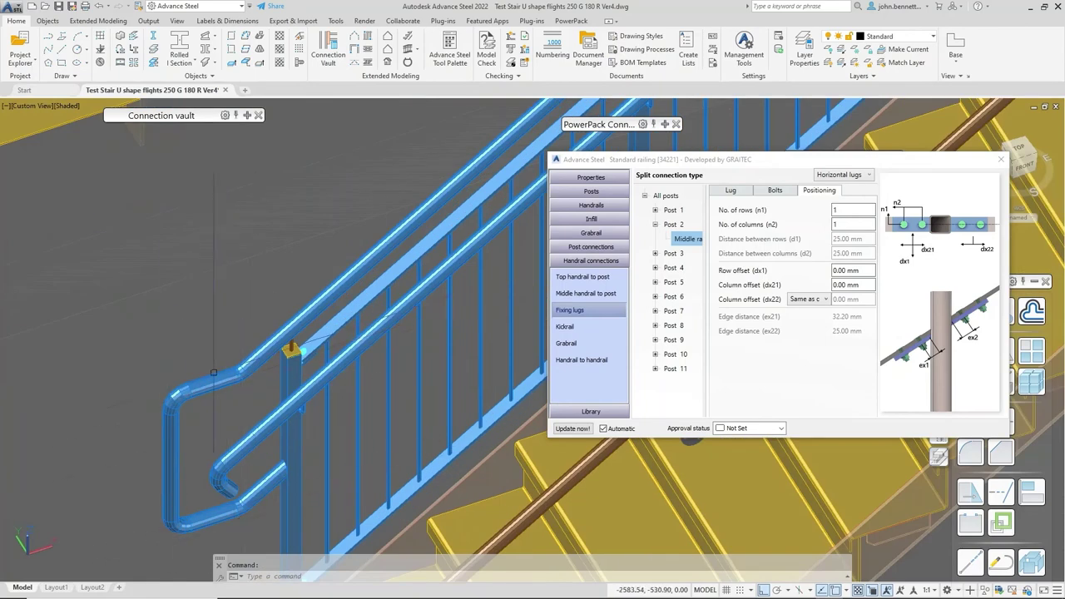
Step: Review the top handrail's properties and the loop ending type and dimensions at its start
left_click(589, 207)
left_click(576, 223)
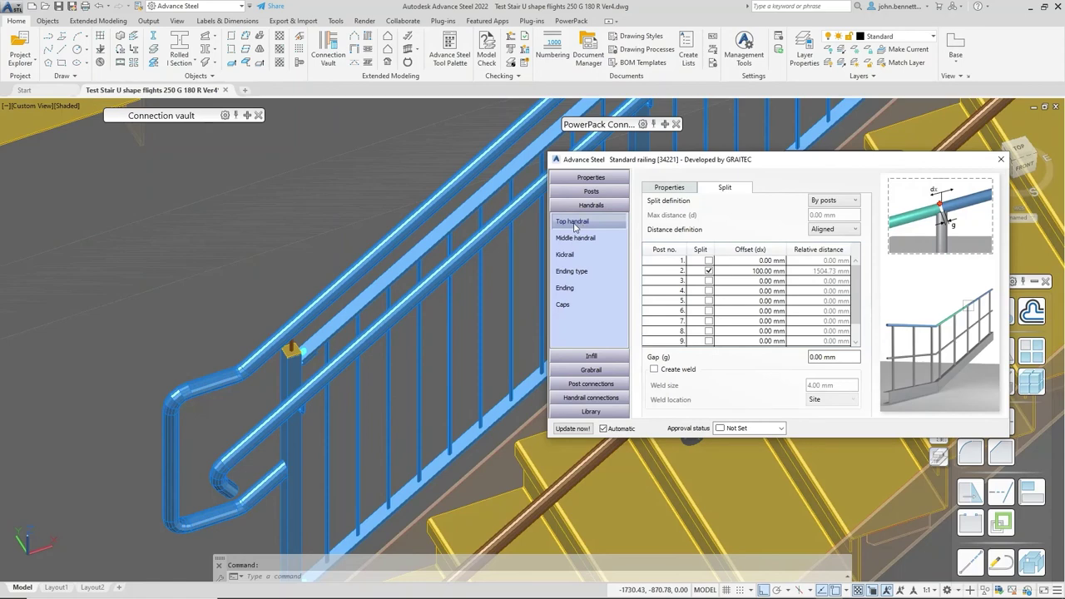
left_click(652, 192)
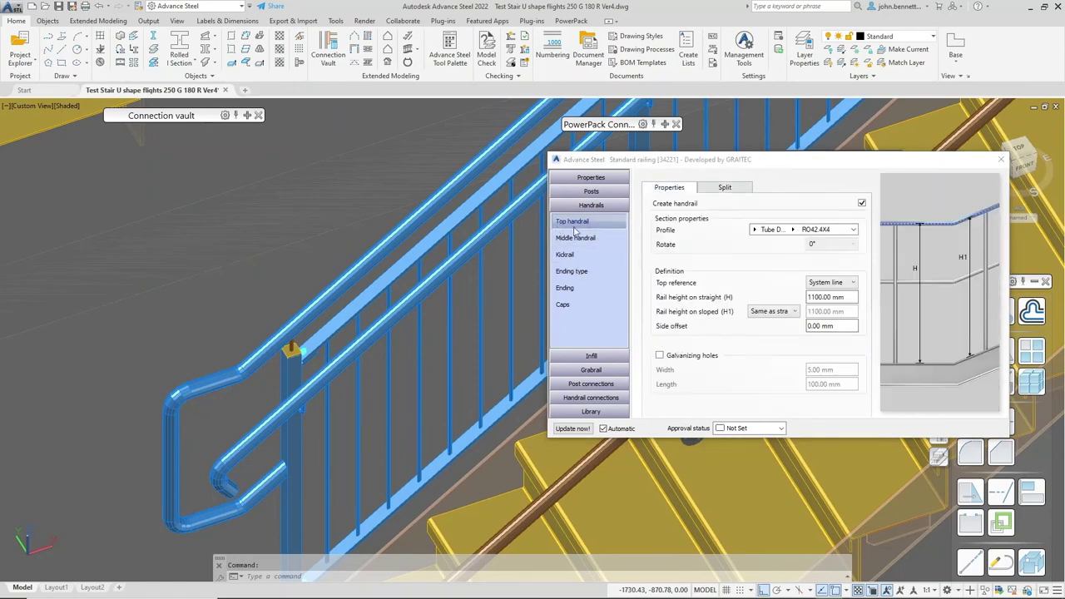
left_click(571, 272)
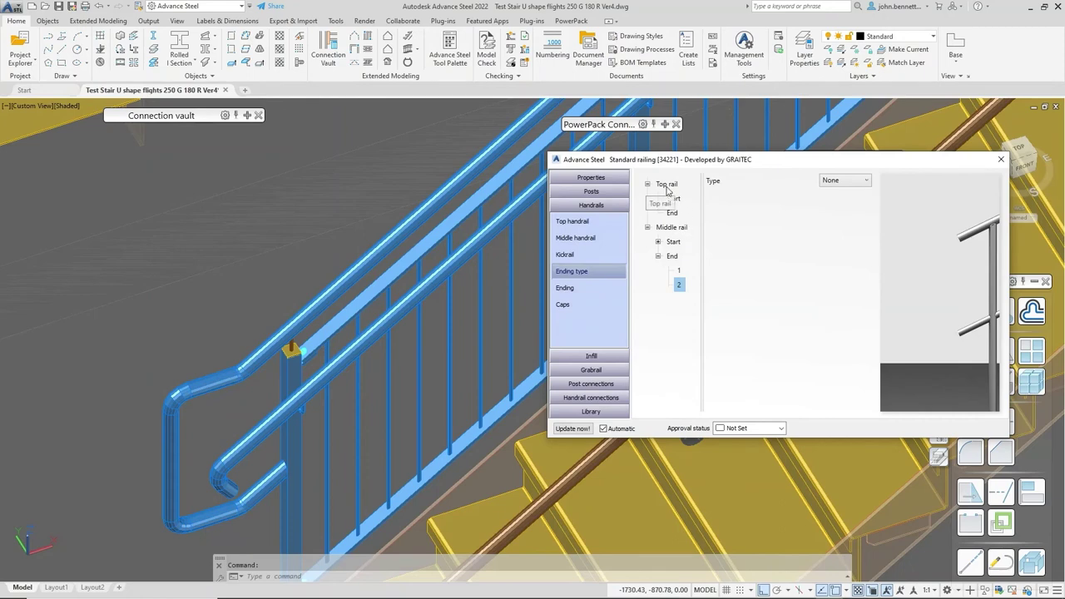
left_click(656, 187)
left_click(673, 198)
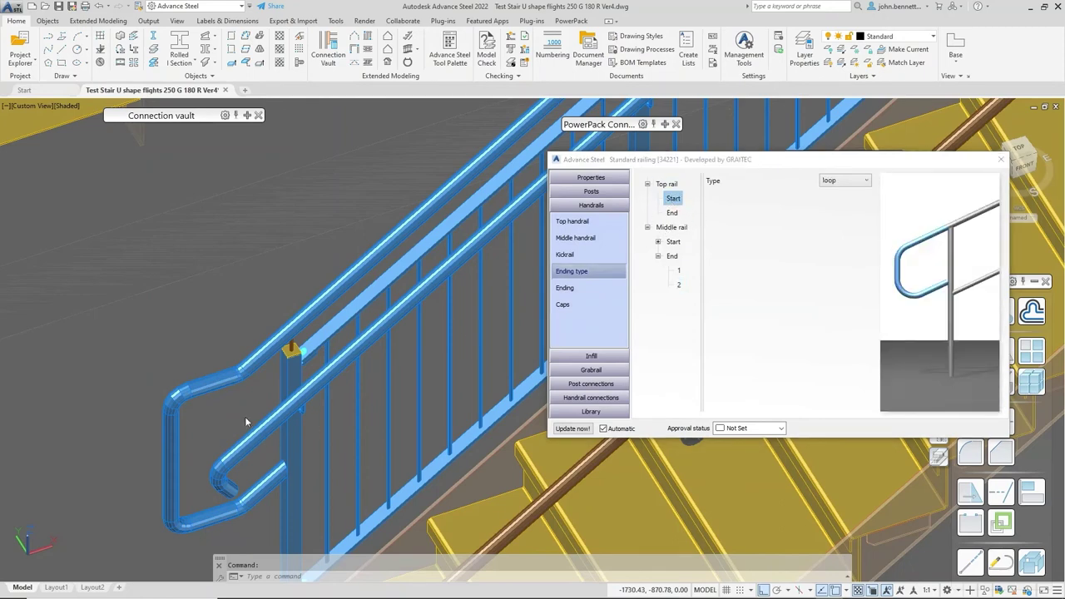
left_click(564, 289)
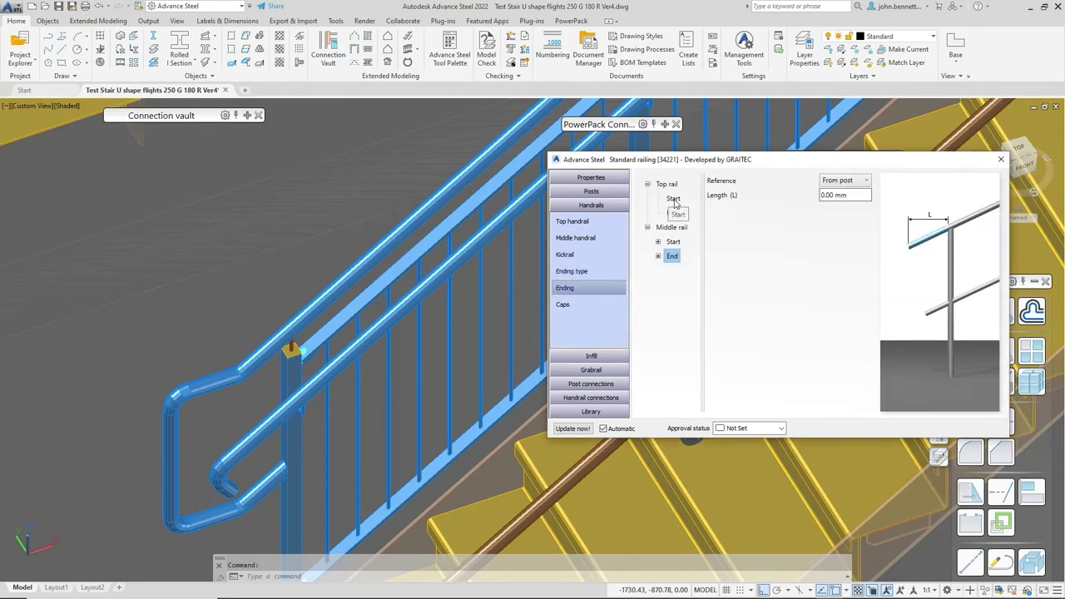
left_click(673, 200)
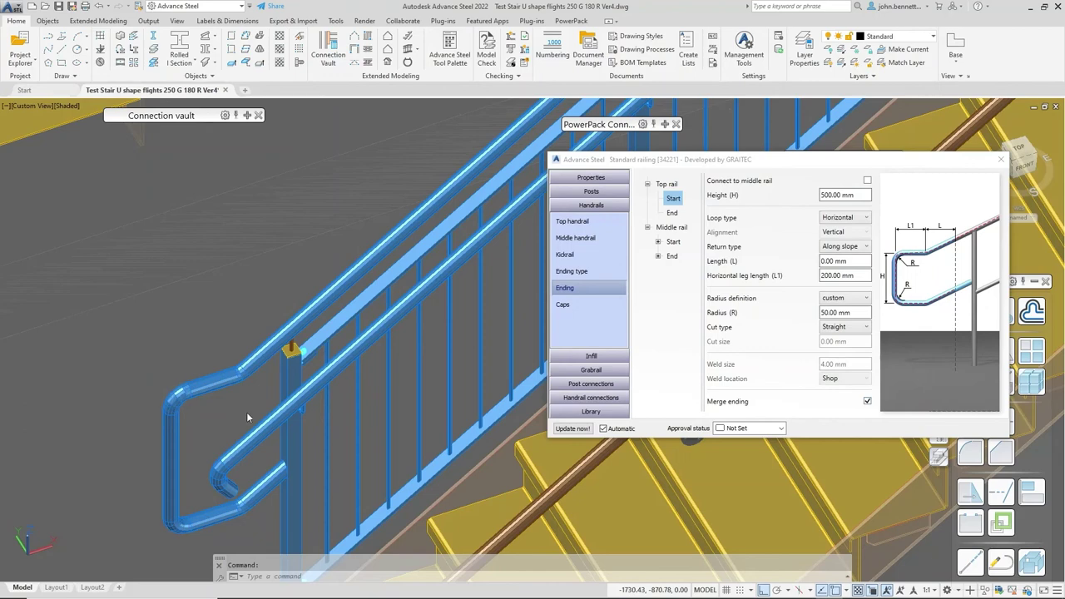
Step: Split the top handrail at post 1 with an offset of 500 mm
left_click(248, 363)
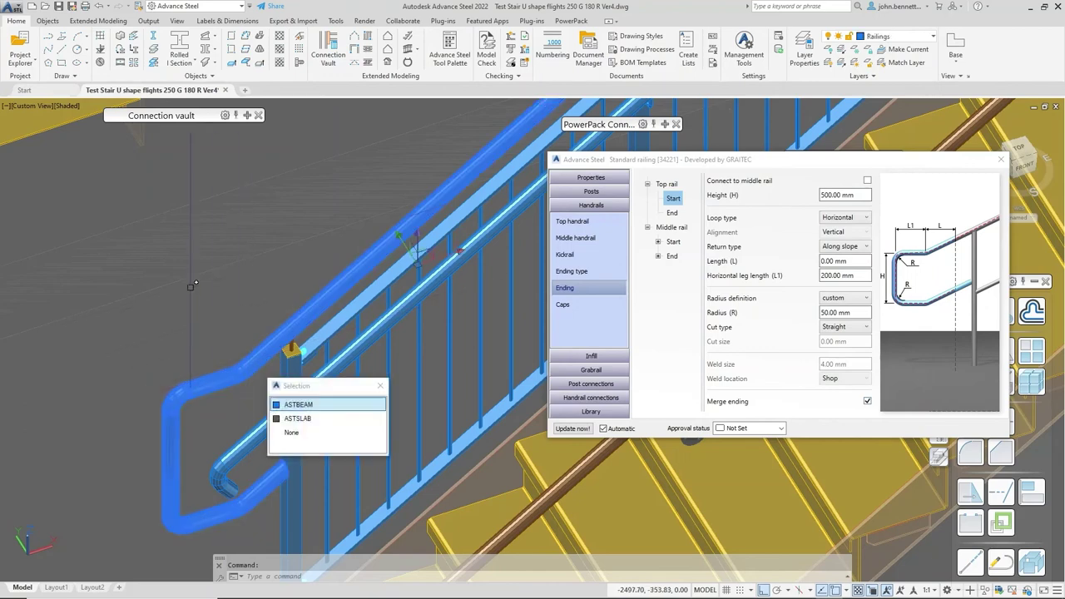
scroll(158, 280, "down", 1)
middle_click_drag(149, 303, 103, 377)
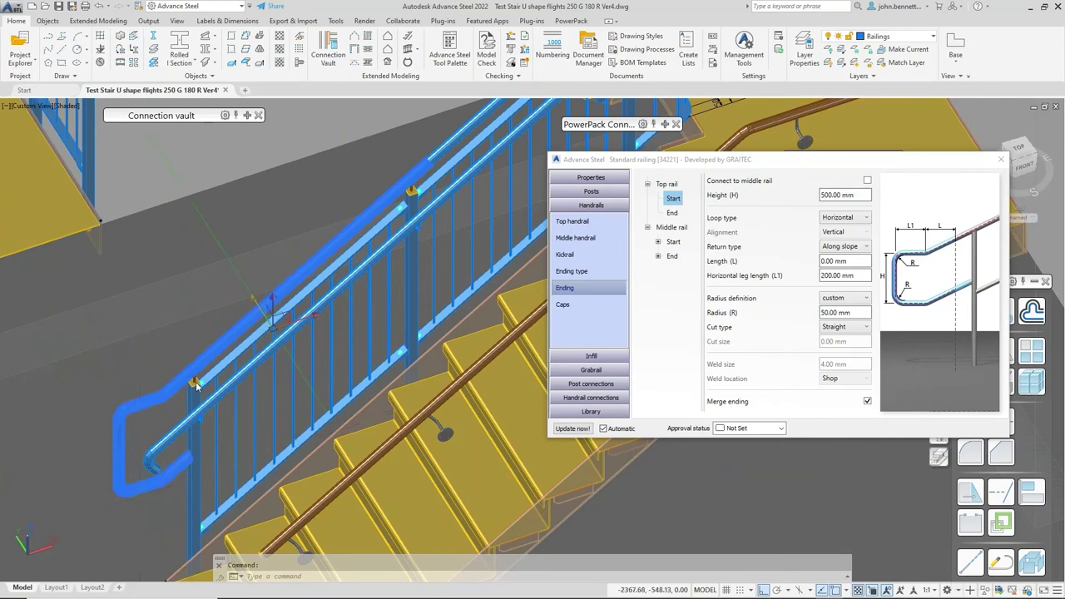
left_click(572, 223)
left_click(720, 190)
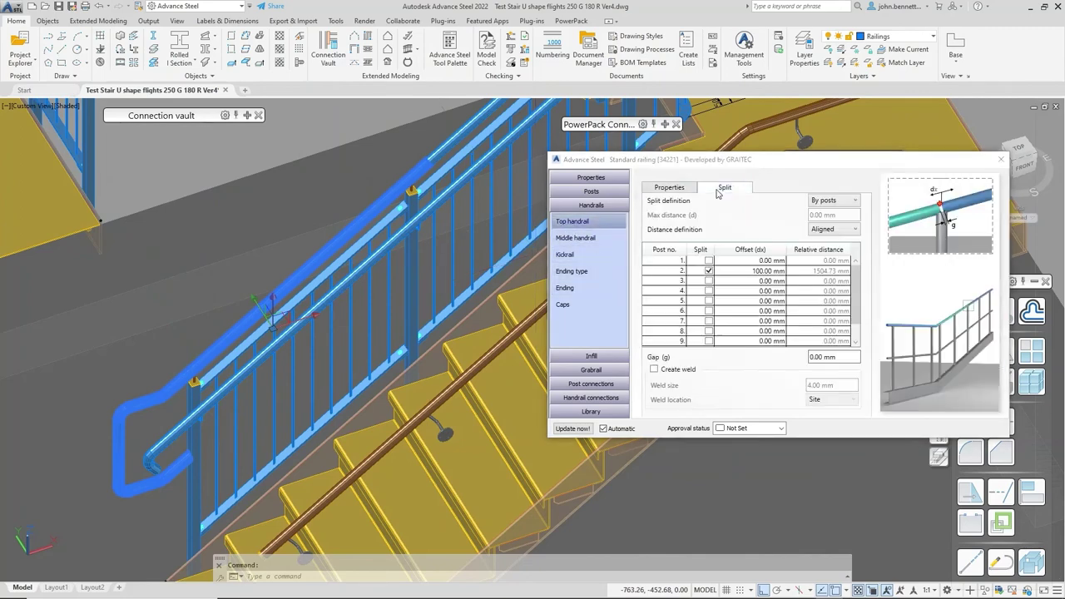
left_click(708, 269)
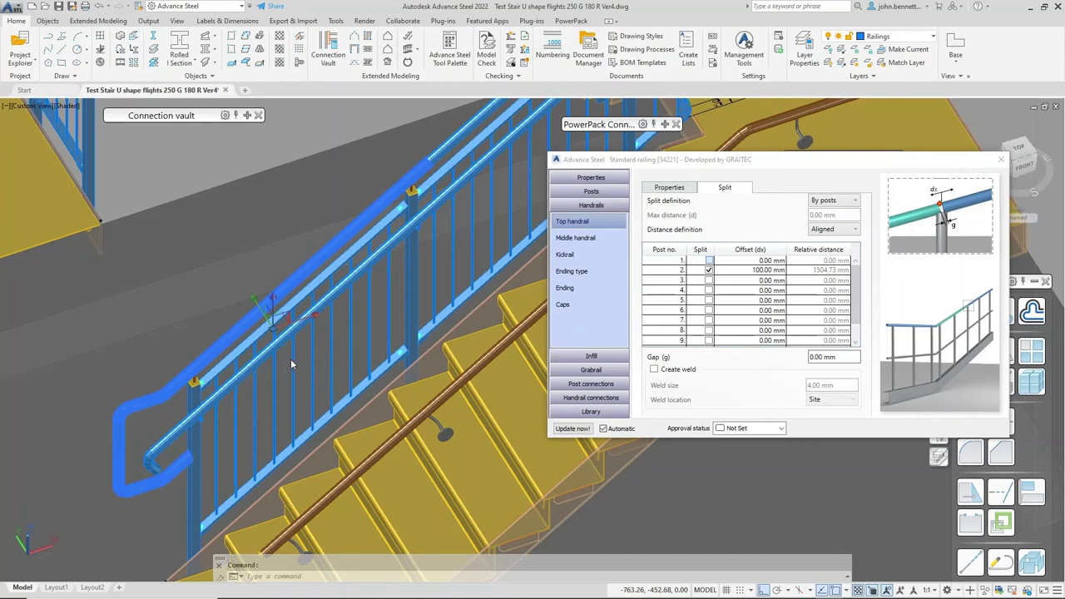
left_click(764, 261)
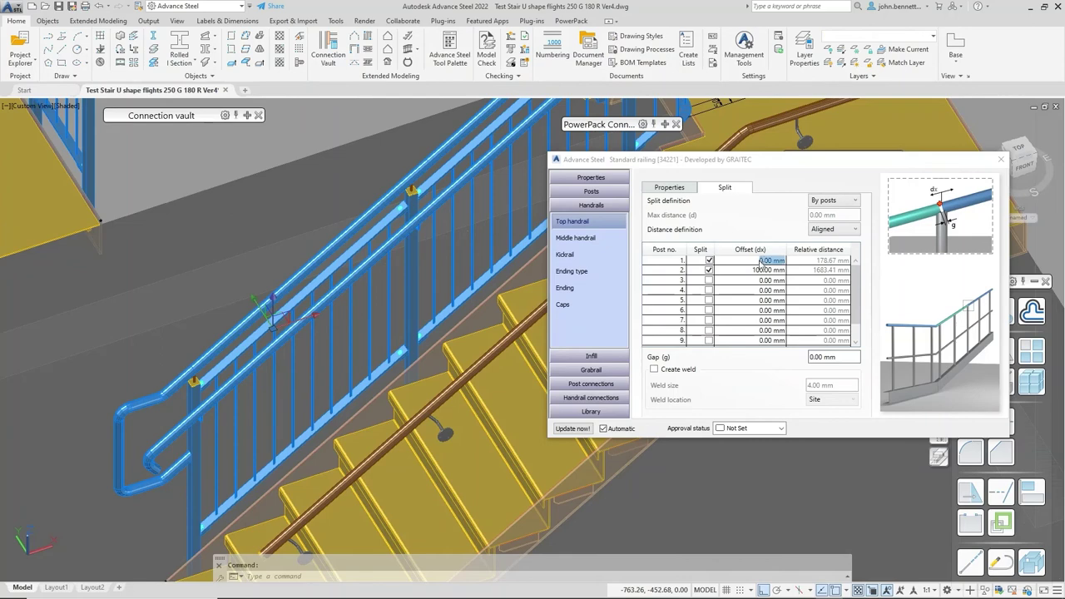
type("5")
key("Return")
Step: Inspect the top handrail's split segments from the start loop up past post 2
left_click(218, 345)
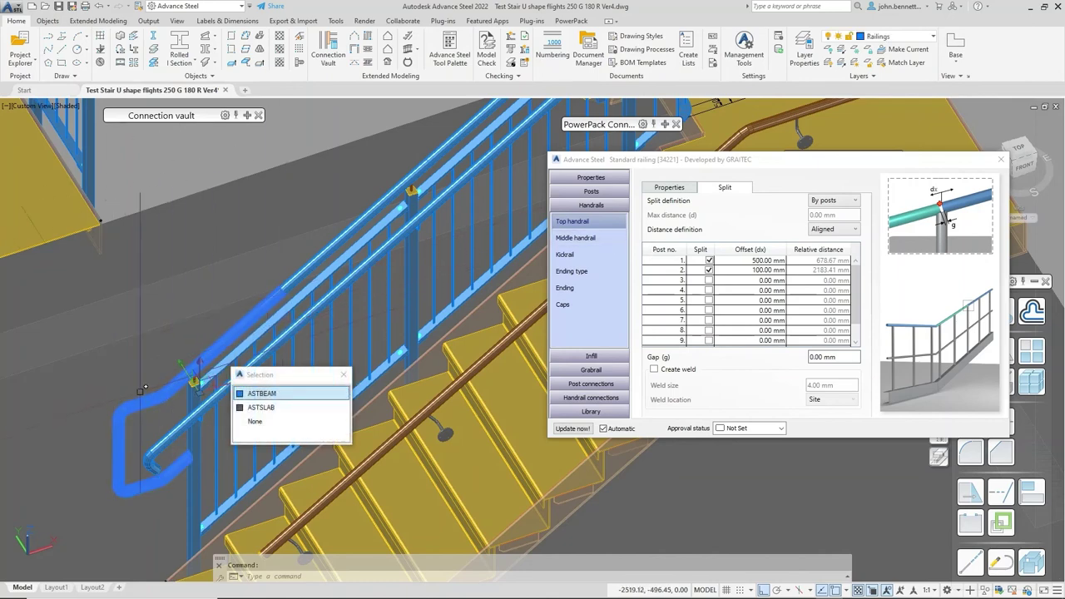
mouse_move(191, 437)
middle_mouse_down("shift")
mouse_move(209, 447)
mouse_move(161, 447)
mouse_move(154, 424)
mouse_move(184, 427)
middle_mouse_up("shift")
key("Escape")
left_click(319, 263)
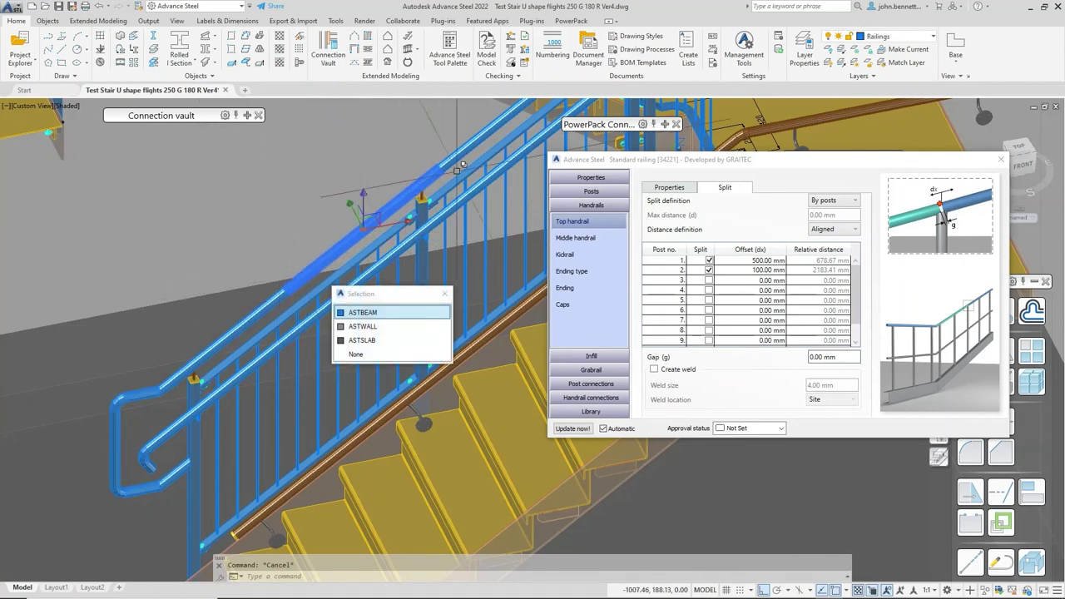
middle_click_drag(249, 256, 68, 384)
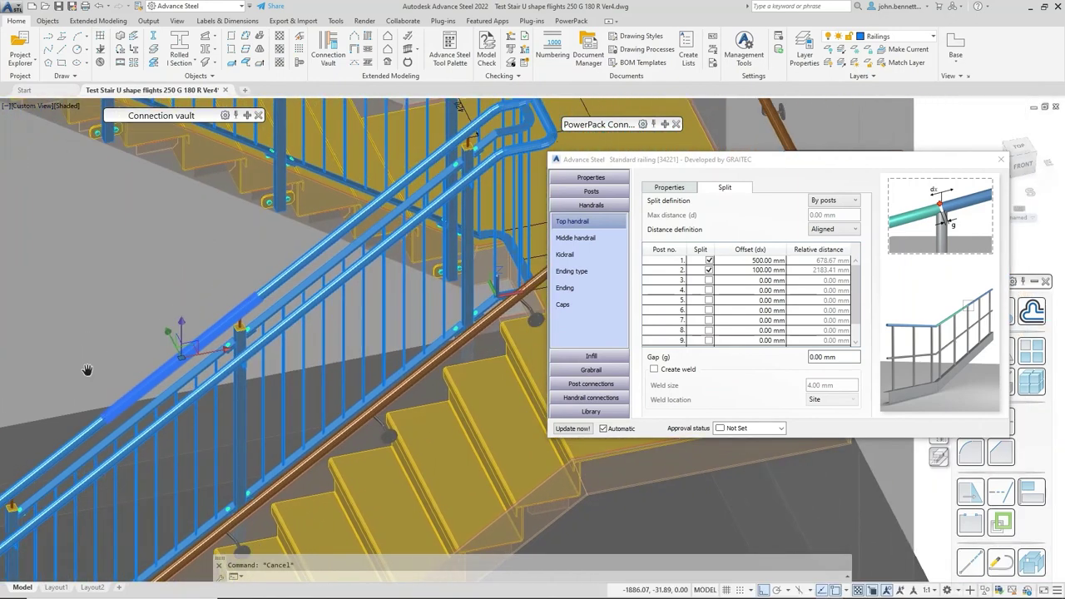
Step: Check the top handrail segment between post 2 and the landing corner, and close the standard railing's properties
key("Escape")
left_click(315, 252)
middle_click_drag(243, 259, 157, 356)
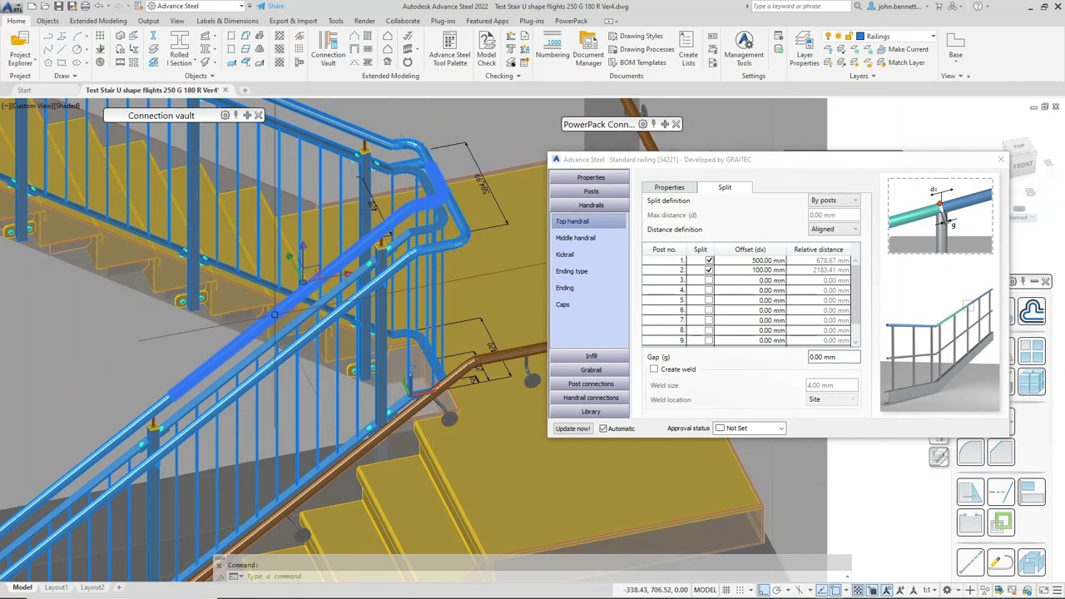
left_click(1000, 159)
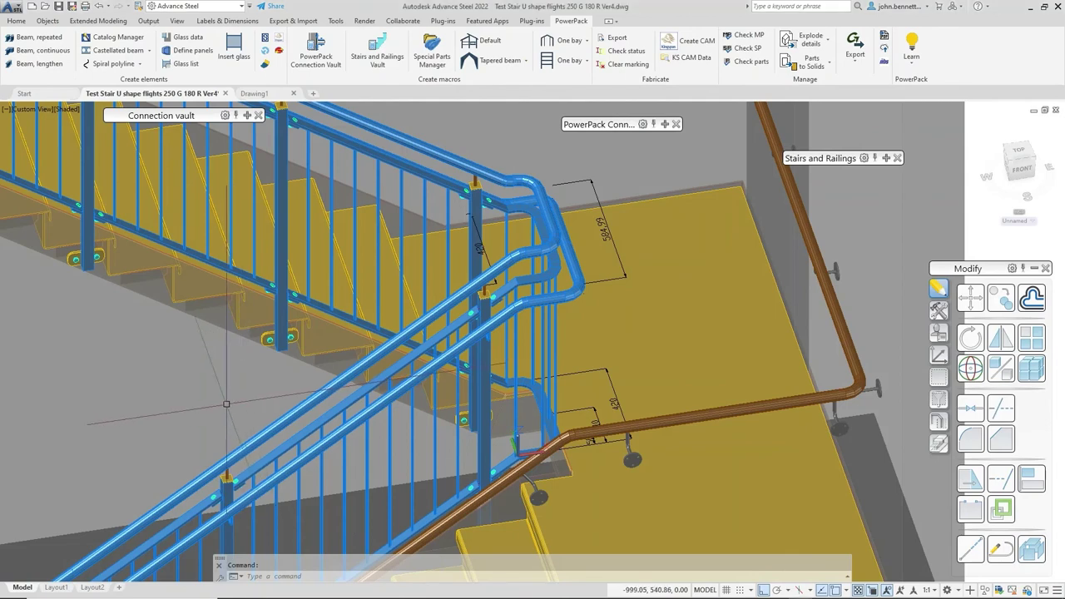
Step: Inspect the top handrail's separate segments on the lower flight, from the start loop up to the landing corner bend
scroll(206, 407, "down", 5)
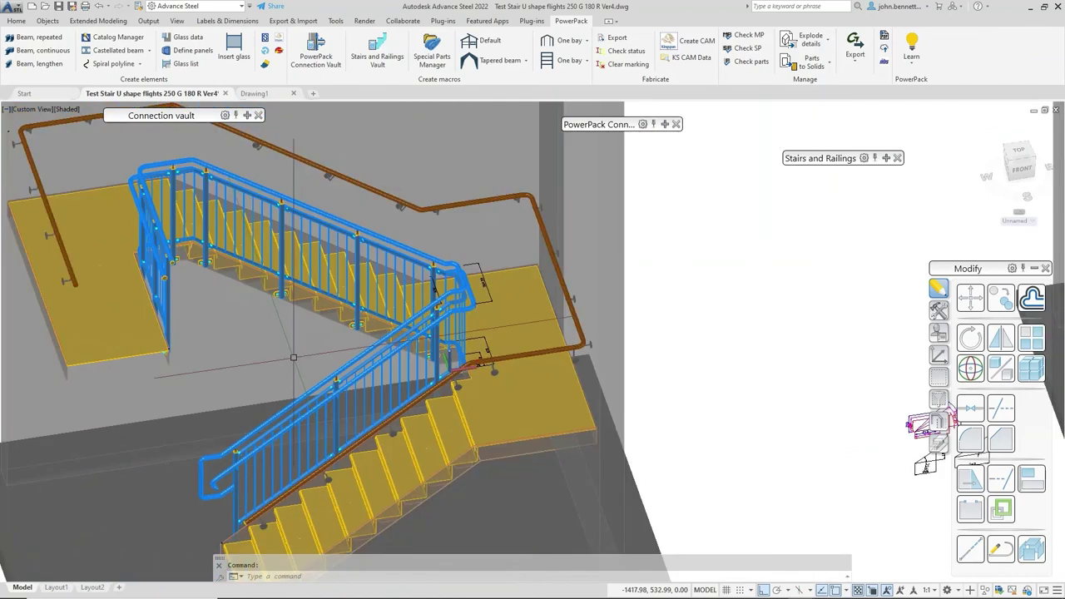
middle_click_drag(284, 358, 306, 369)
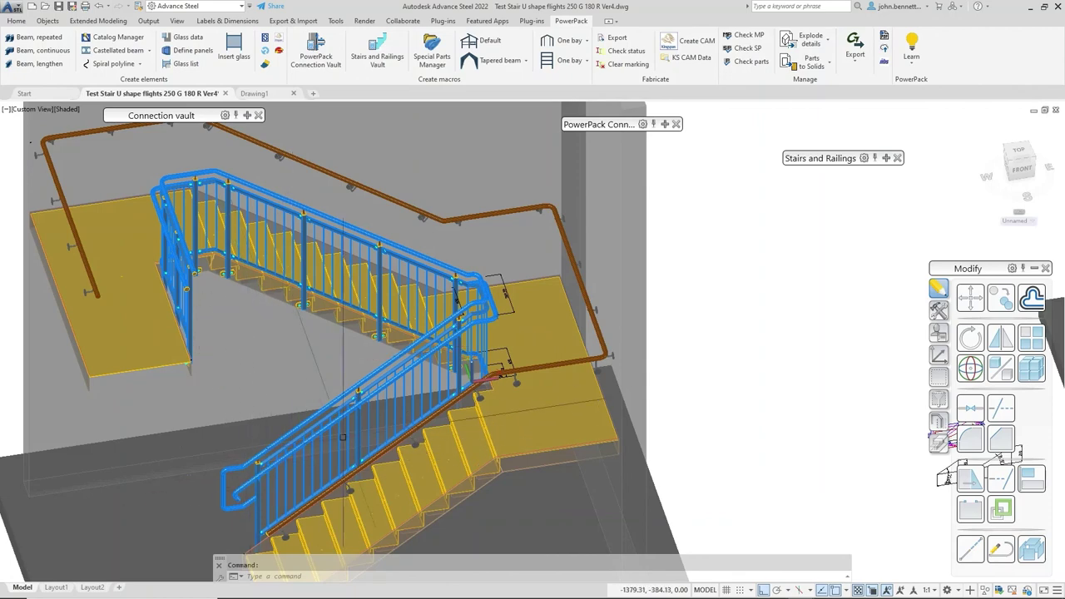
scroll(262, 453, "up", 3)
left_click(258, 452)
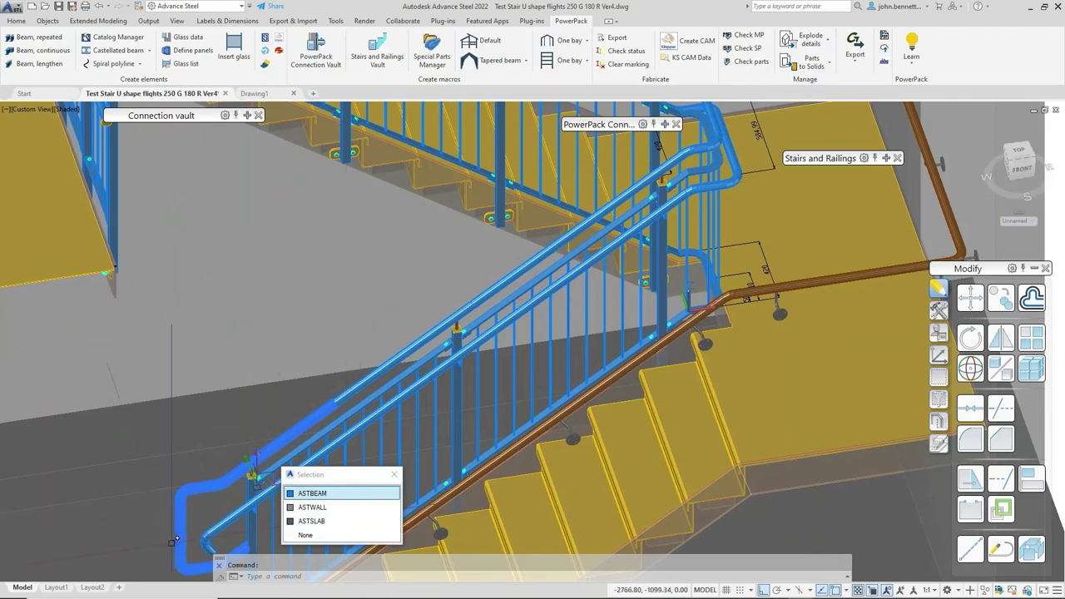
key("Escape")
middle_click_drag(359, 332, 194, 412)
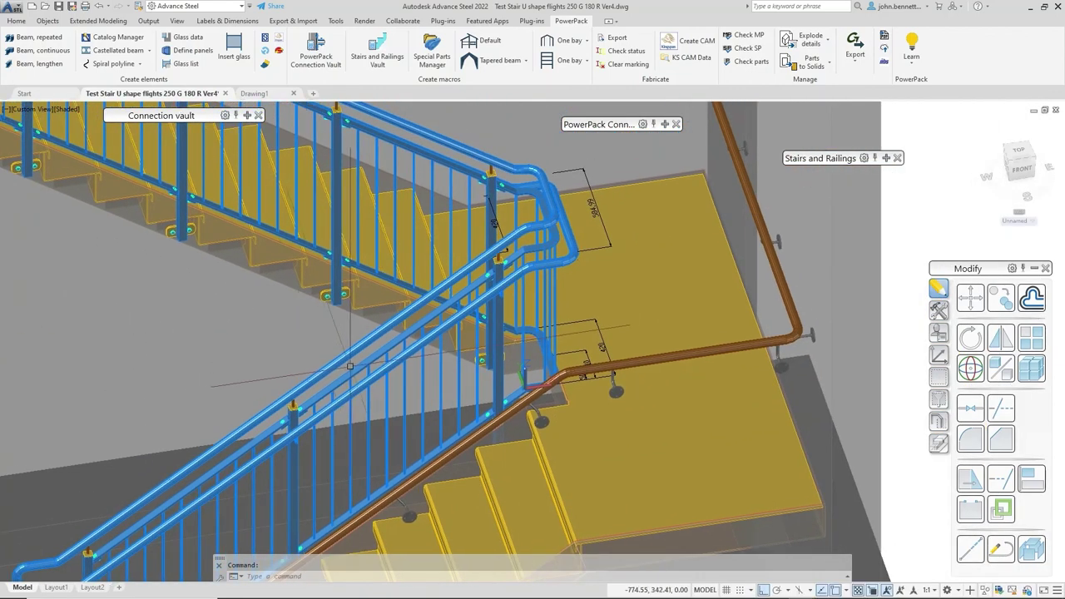
left_click(343, 360)
middle_click_drag(340, 326, 255, 391)
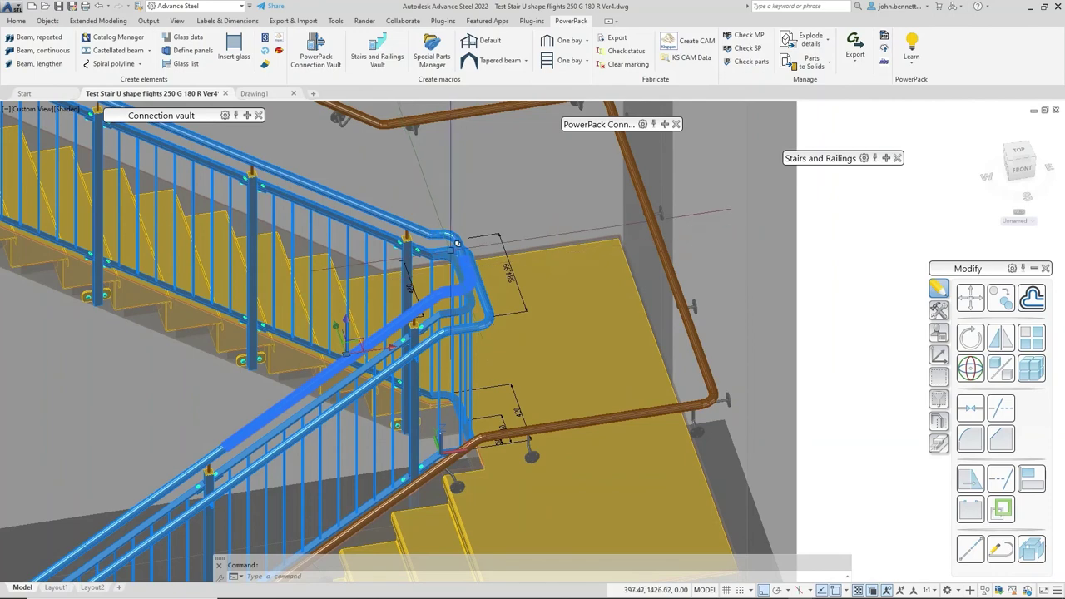
key("Escape")
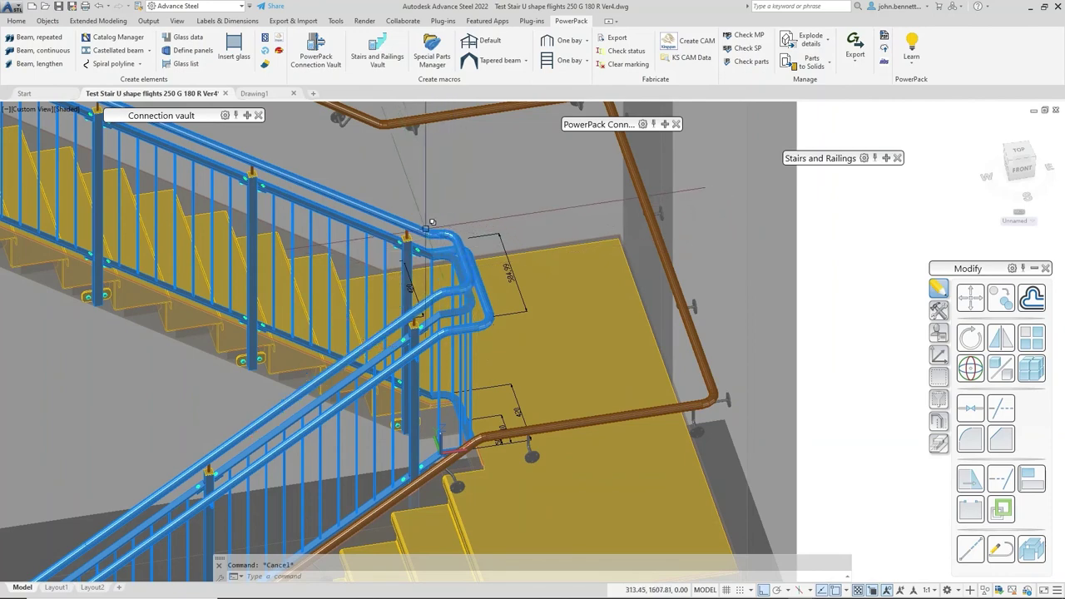
Step: Inspect the handrail pieces at the landing corner bend, including the outer rail running down the lower flight
left_click(418, 217)
left_click(476, 271)
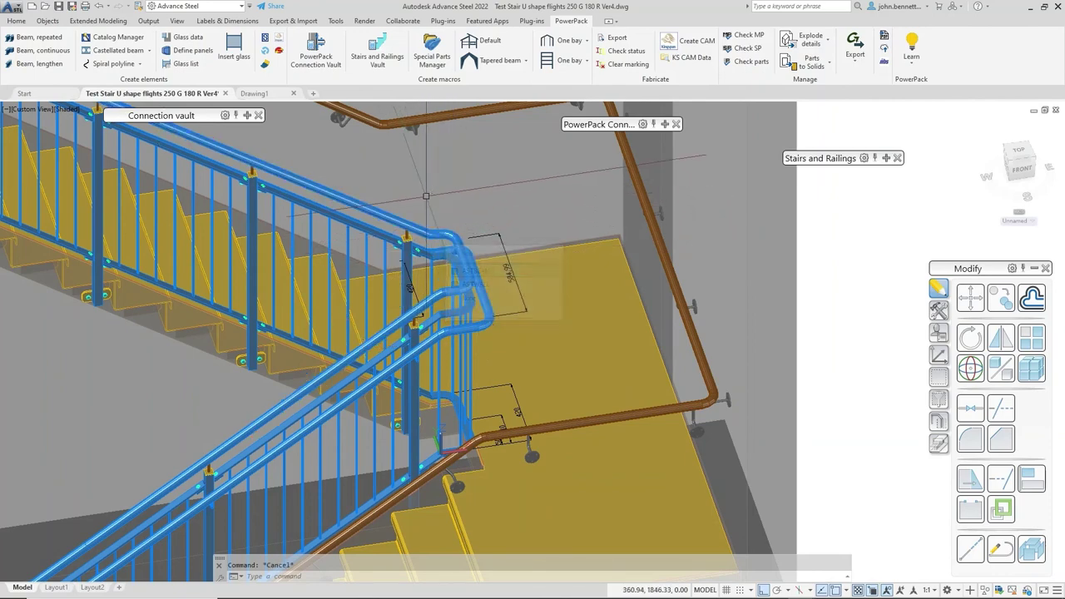
left_click(484, 304)
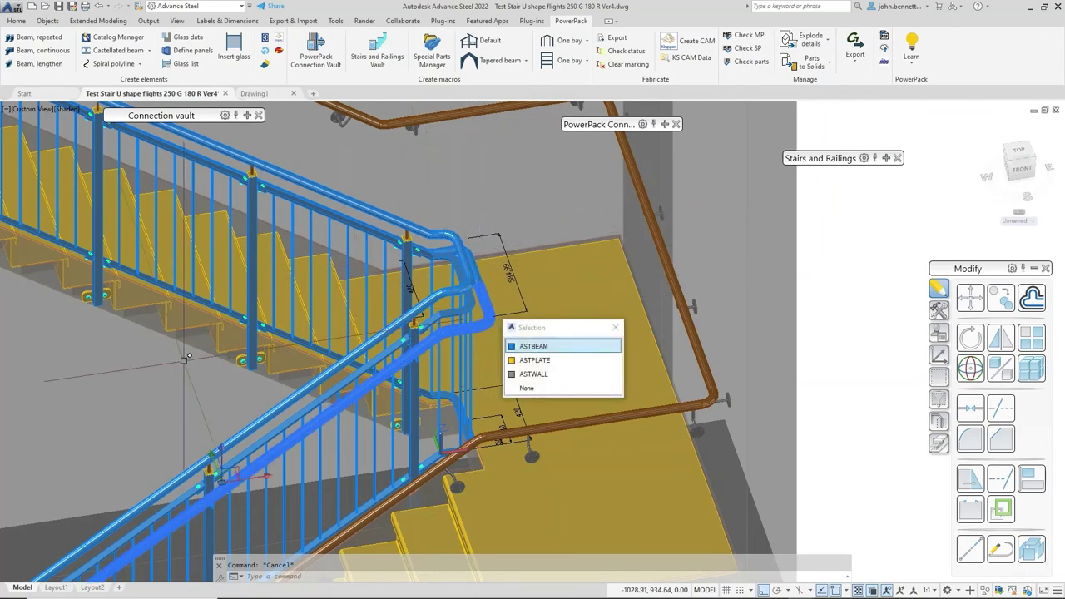
key("Escape")
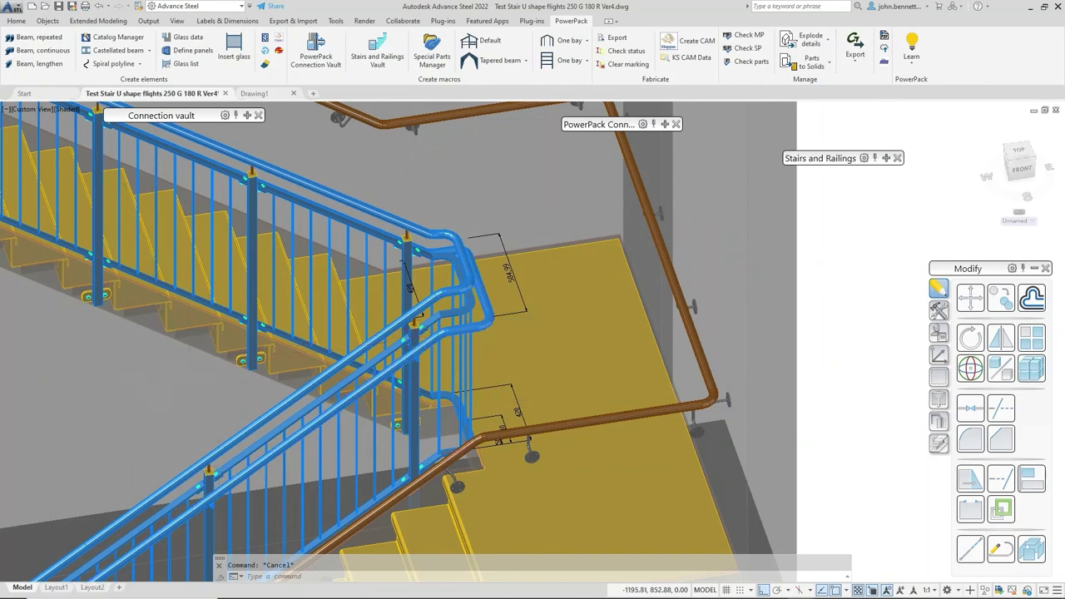
scroll(153, 379, "down", 2)
middle_click_drag(153, 378, 301, 331)
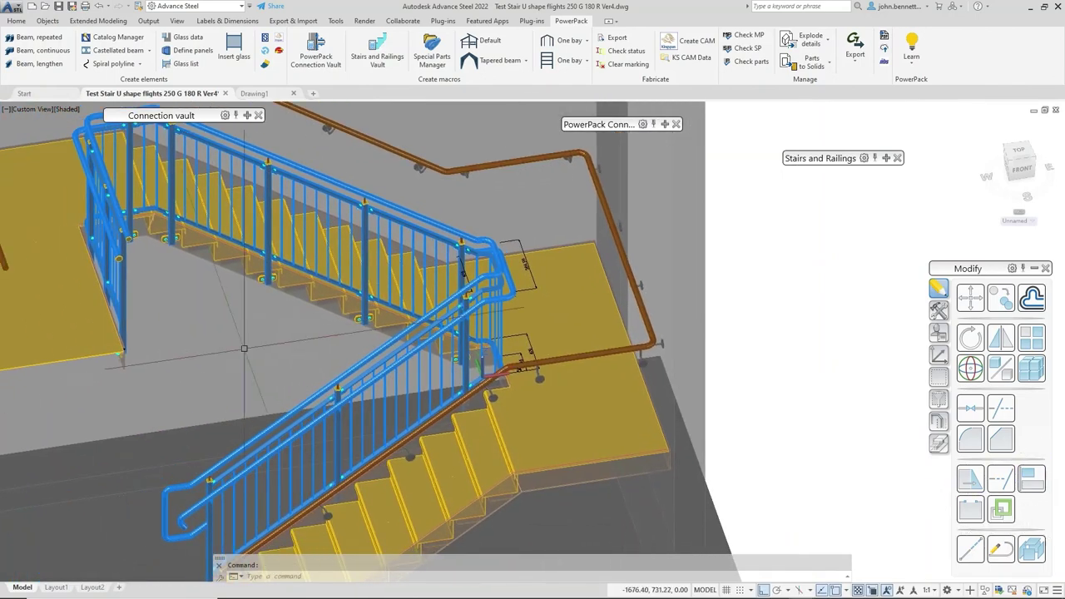